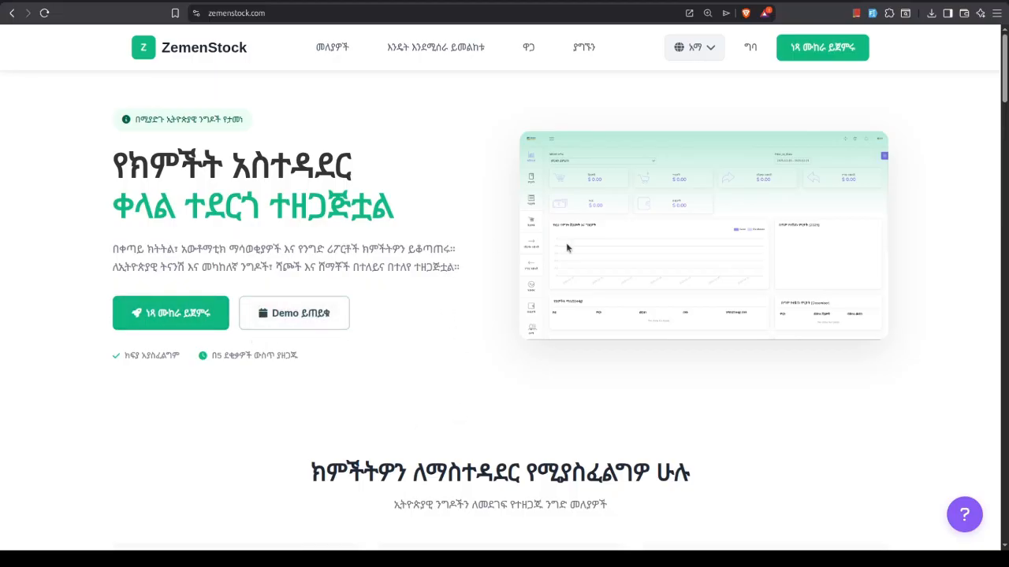
Skim the ZemenStock home page from the hero section to the pricing plans and return to its beginning
{"action": "scroll", "coordinate": [416, 292], "scroll_direction": "down", "scroll_amount": 2}
{"action": "scroll", "coordinate": [416, 292], "scroll_direction": "down", "scroll_amount": 6}
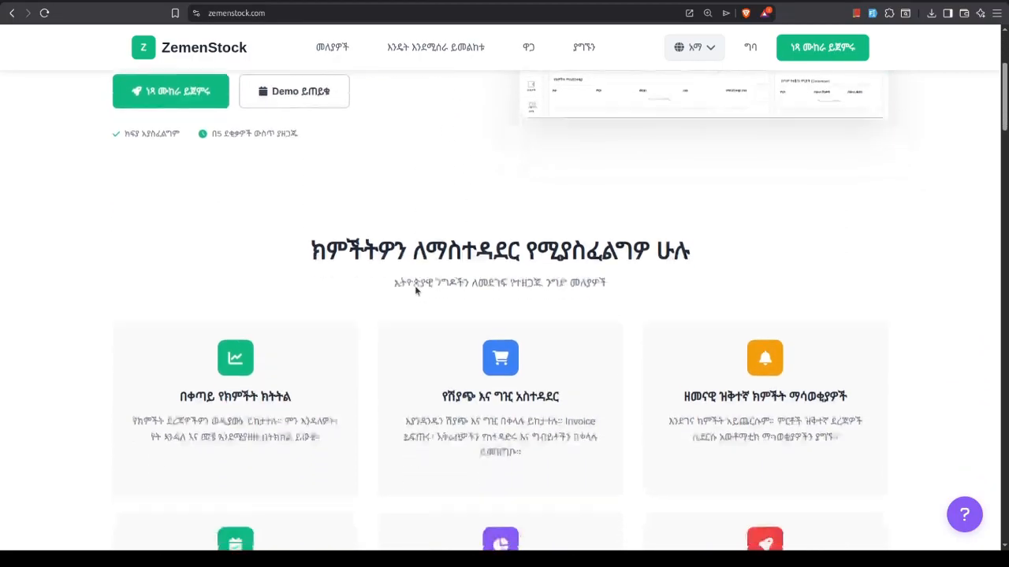
{"action": "scroll", "coordinate": [415, 291], "scroll_direction": "down", "scroll_amount": 7}
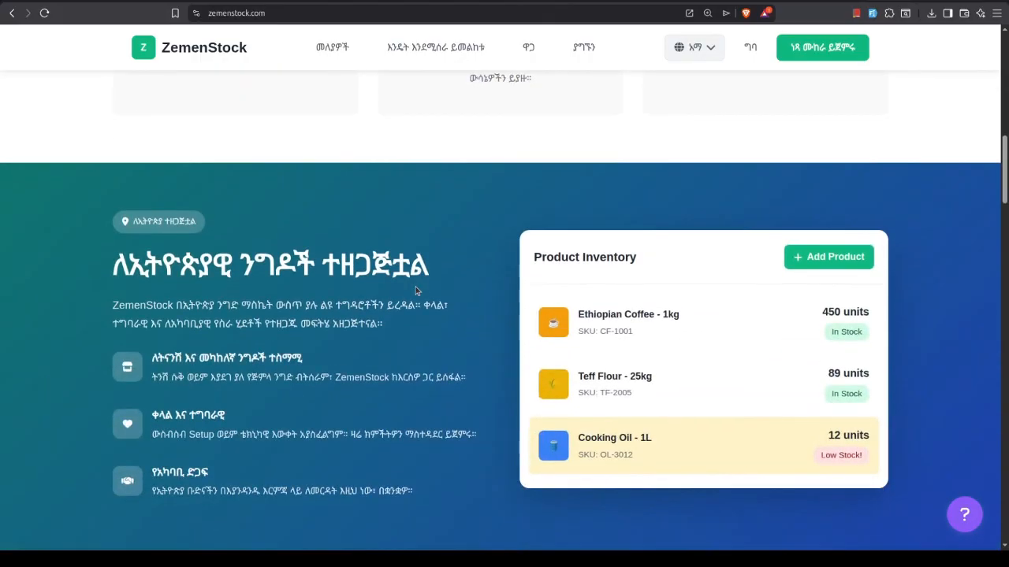
{"action": "scroll", "coordinate": [415, 291], "scroll_direction": "down", "scroll_amount": 3}
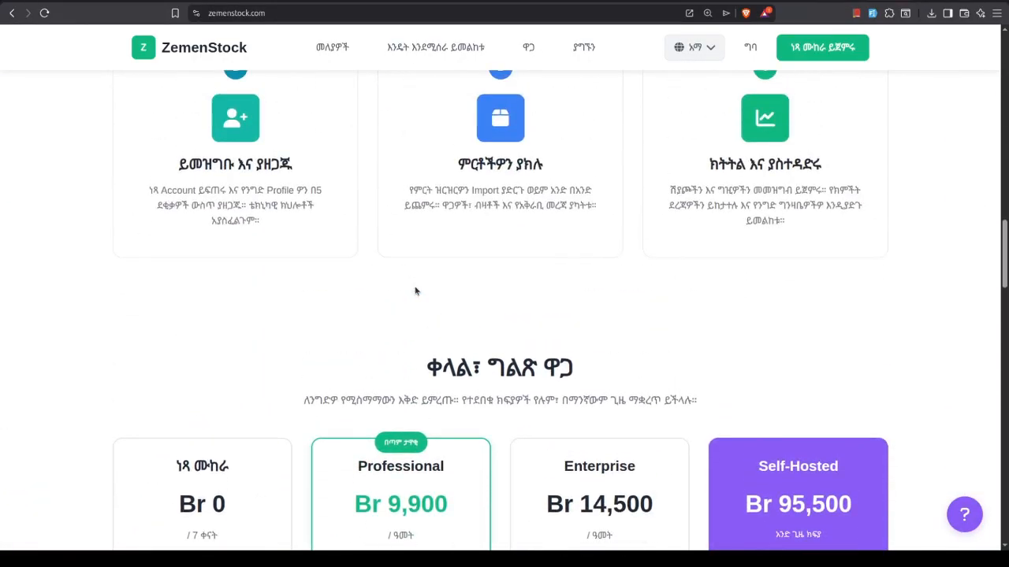
{"action": "scroll", "coordinate": [415, 291], "scroll_direction": "up", "scroll_amount": 2}
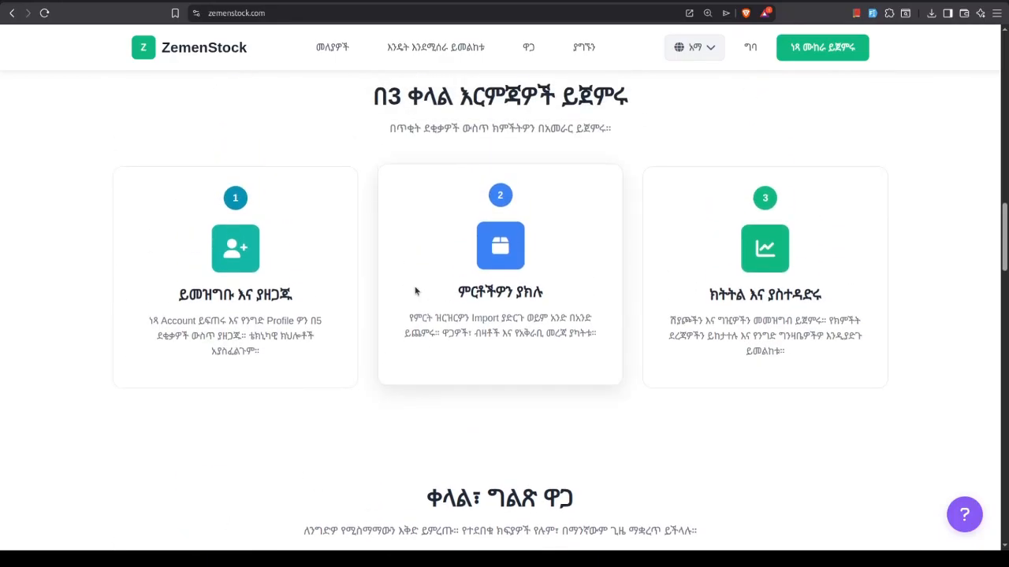
{"action": "scroll", "coordinate": [415, 290], "scroll_direction": "up", "scroll_amount": 7}
{"action": "scroll", "coordinate": [416, 290], "scroll_direction": "up", "scroll_amount": 7}
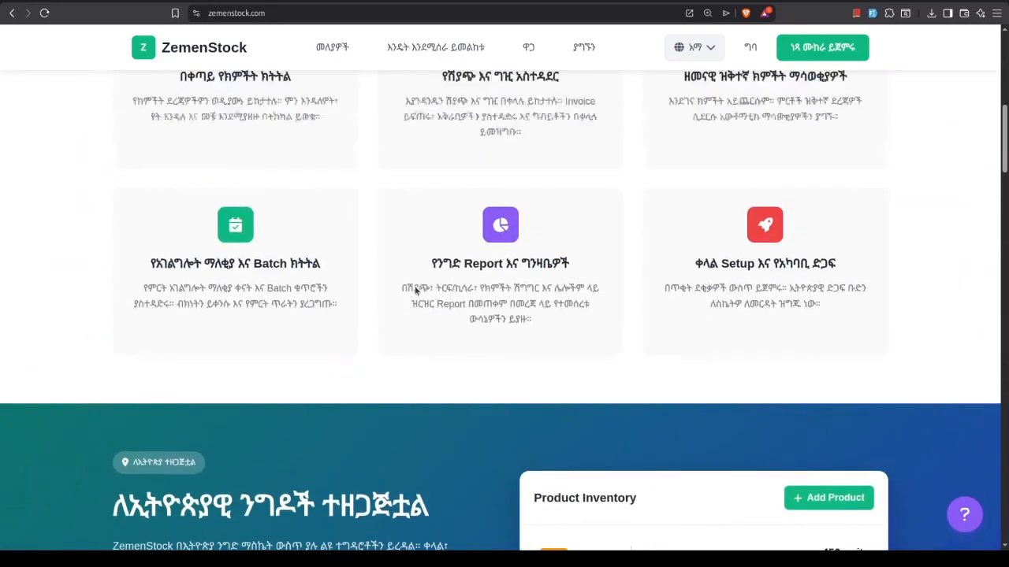
{"action": "scroll", "coordinate": [416, 291], "scroll_direction": "up", "scroll_amount": 4}
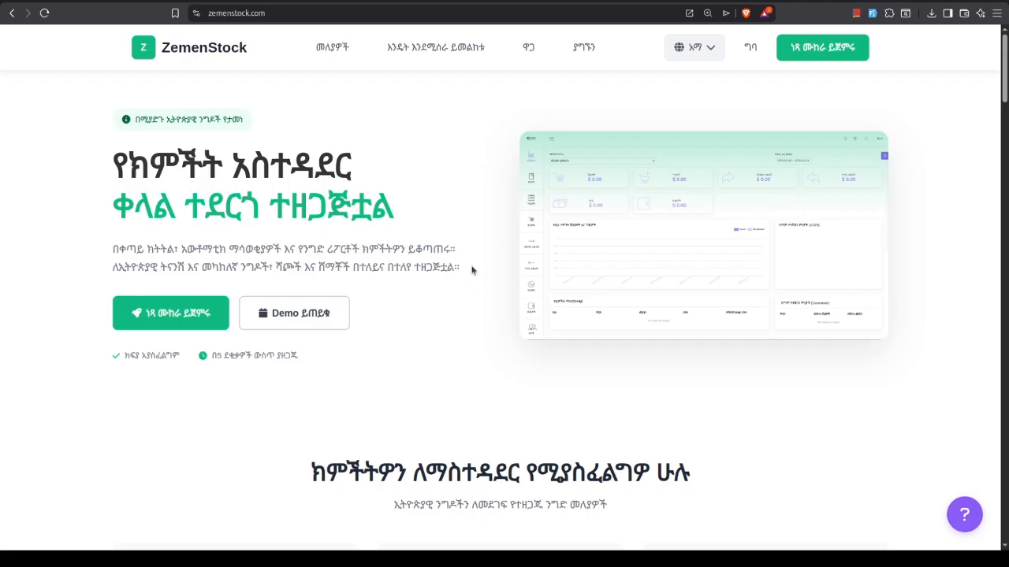
Examine the feature cards, the product inventory section, the three getting-started steps and the pricing plans
{"action": "scroll", "coordinate": [464, 276], "scroll_direction": "down", "scroll_amount": 3}
{"action": "scroll", "coordinate": [459, 278], "scroll_direction": "down", "scroll_amount": 1}
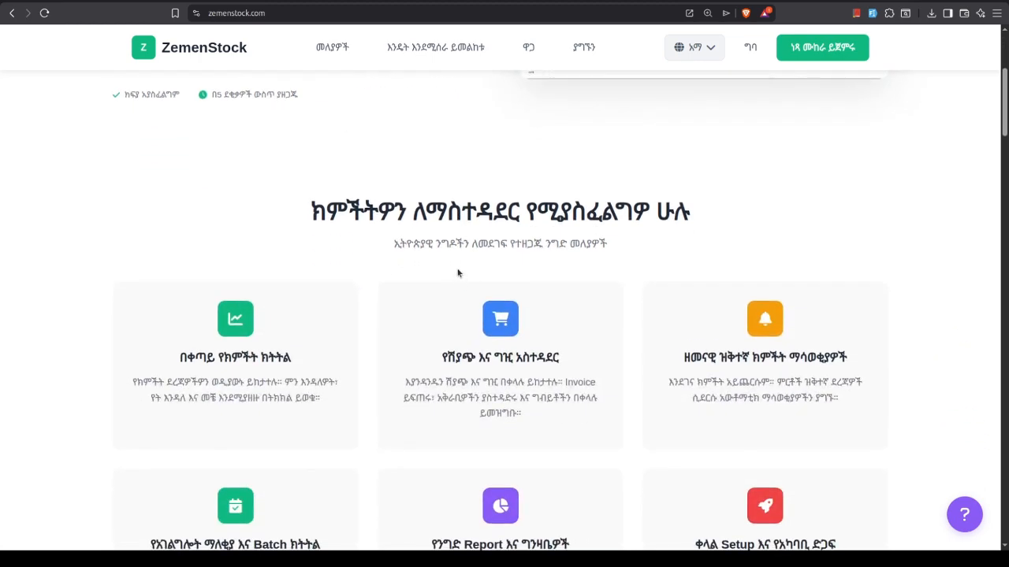
{"action": "scroll", "coordinate": [457, 273], "scroll_direction": "down", "scroll_amount": 9}
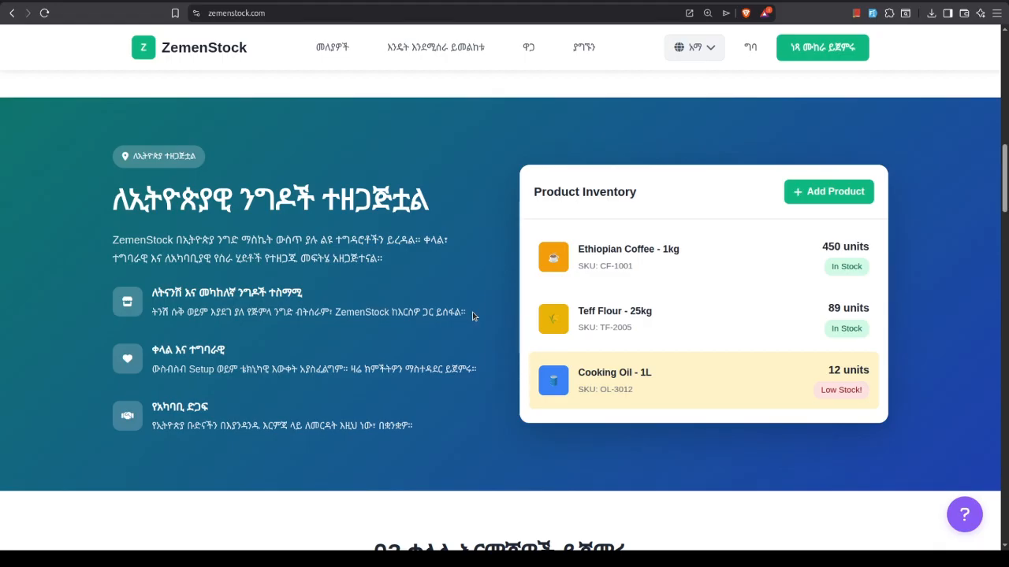
{"action": "scroll", "coordinate": [446, 330], "scroll_direction": "down", "scroll_amount": 5}
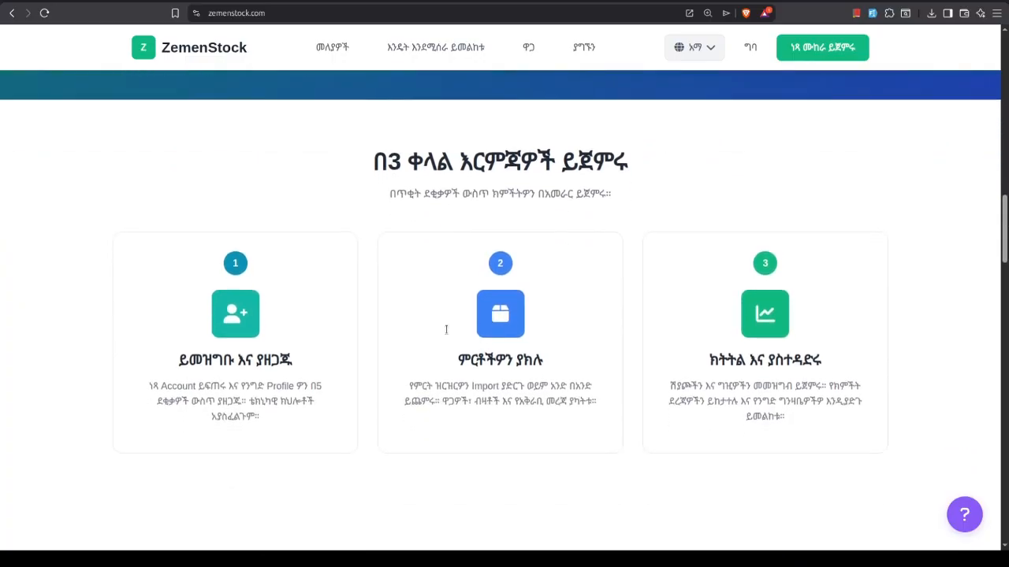
{"action": "scroll", "coordinate": [448, 331], "scroll_direction": "down", "scroll_amount": 2}
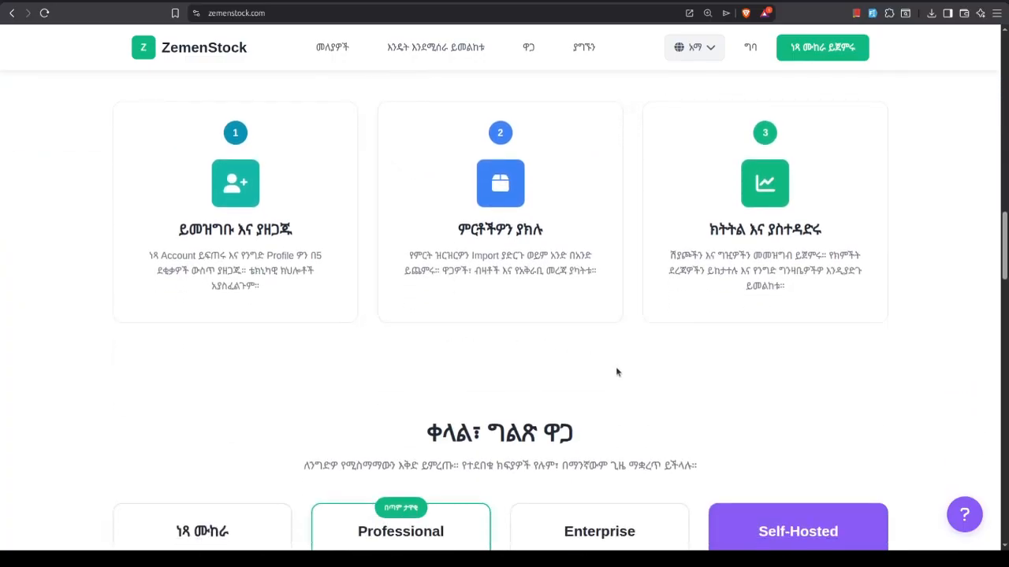
{"action": "scroll", "coordinate": [617, 372], "scroll_direction": "down", "scroll_amount": 2}
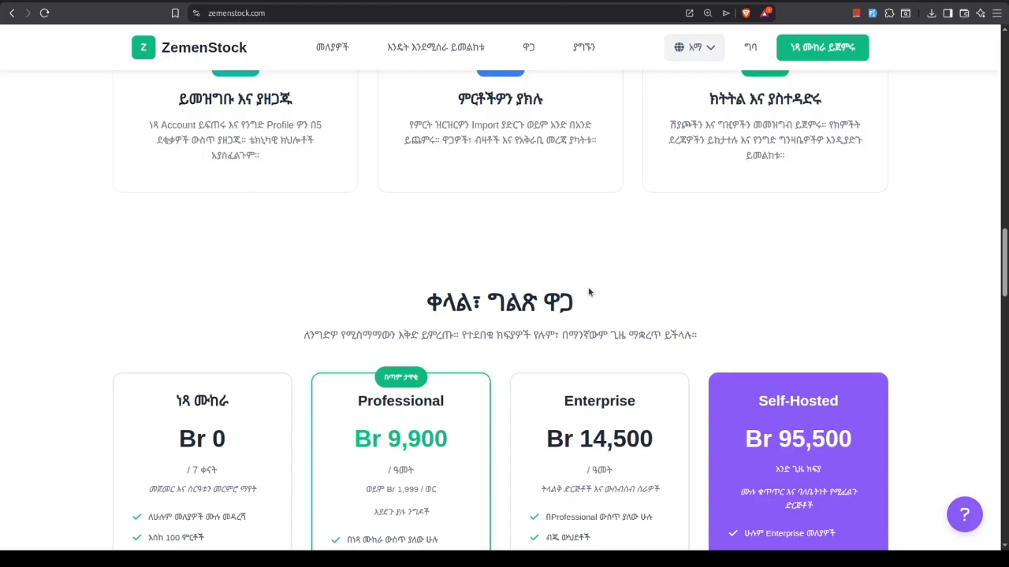
{"action": "scroll", "coordinate": [380, 217], "scroll_direction": "down", "scroll_amount": 3}
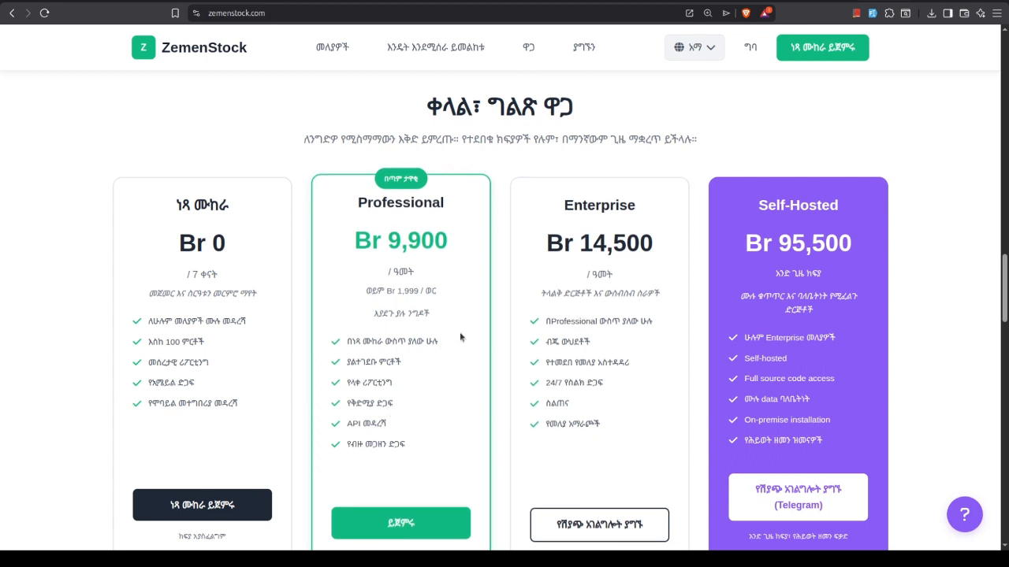
Highlight the Professional plan's feature list, the Self-Hosted plan's name and its price in the pricing section
{"action": "left_click_drag", "start_coordinate": [414, 449], "coordinate": [343, 344]}
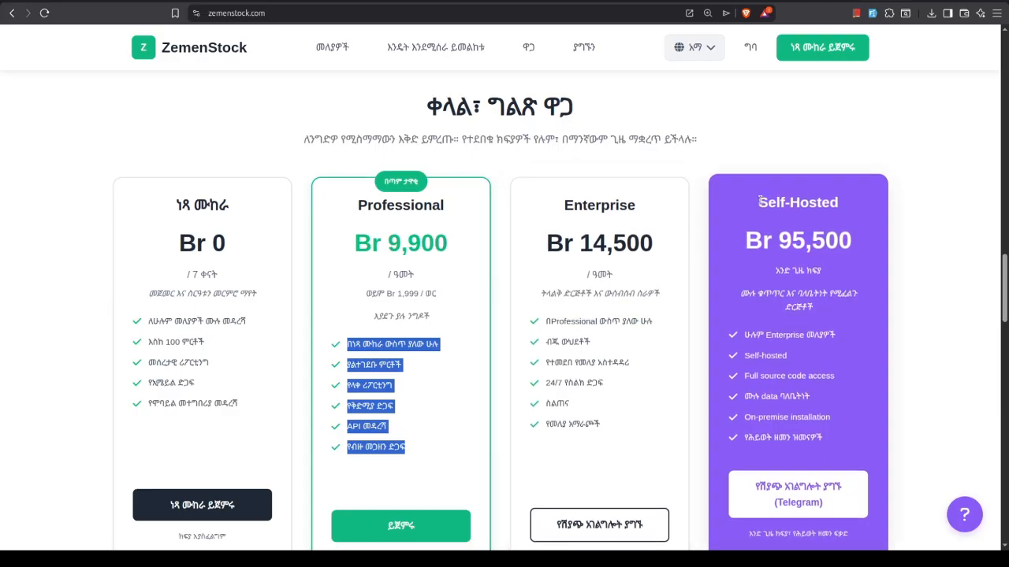
{"action": "left_click_drag", "start_coordinate": [759, 202], "coordinate": [853, 242]}
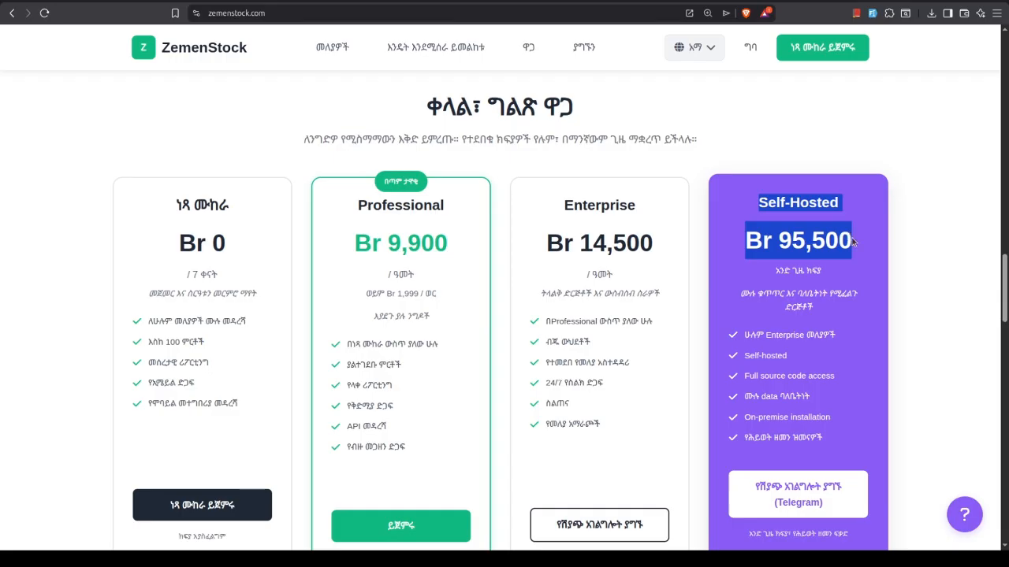
{"action": "left_click", "coordinate": [855, 248]}
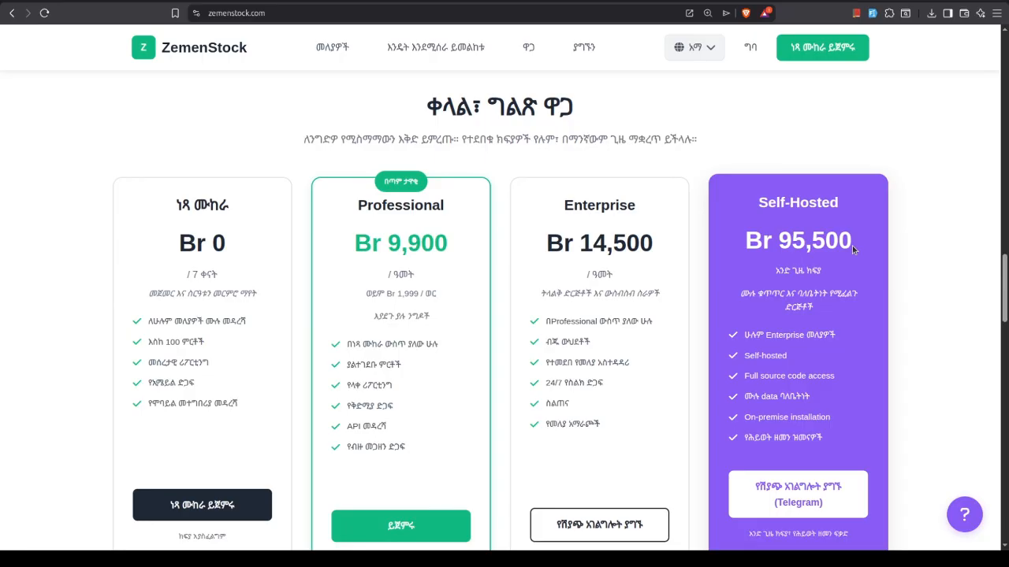
{"action": "double_click", "coordinate": [853, 245]}
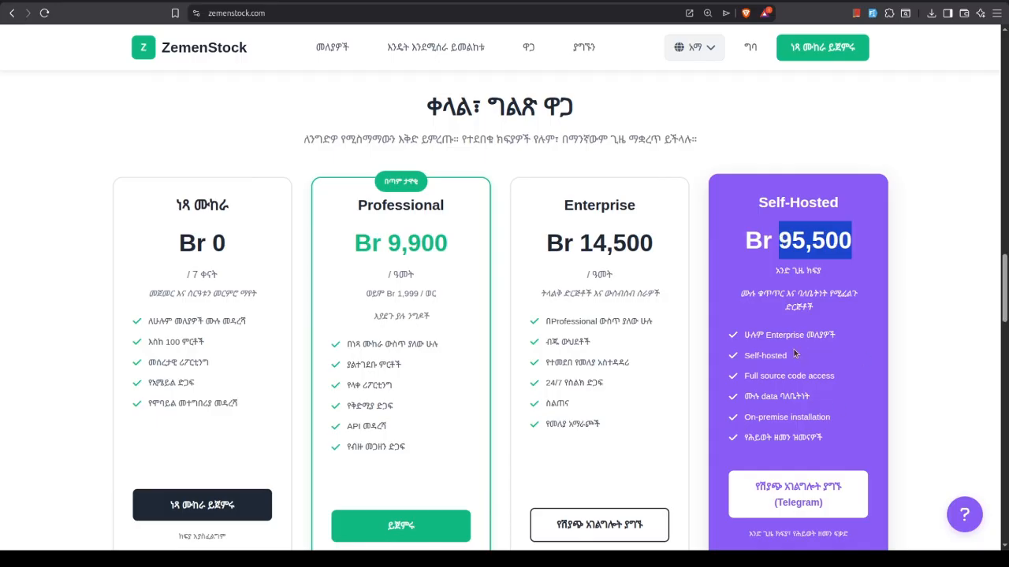
Look through the dashboard preview and customer testimonials beyond the pricing plans, and return to the hero section
{"action": "scroll", "coordinate": [796, 354], "scroll_direction": "down", "scroll_amount": 1}
{"action": "scroll", "coordinate": [802, 343], "scroll_direction": "down", "scroll_amount": 7}
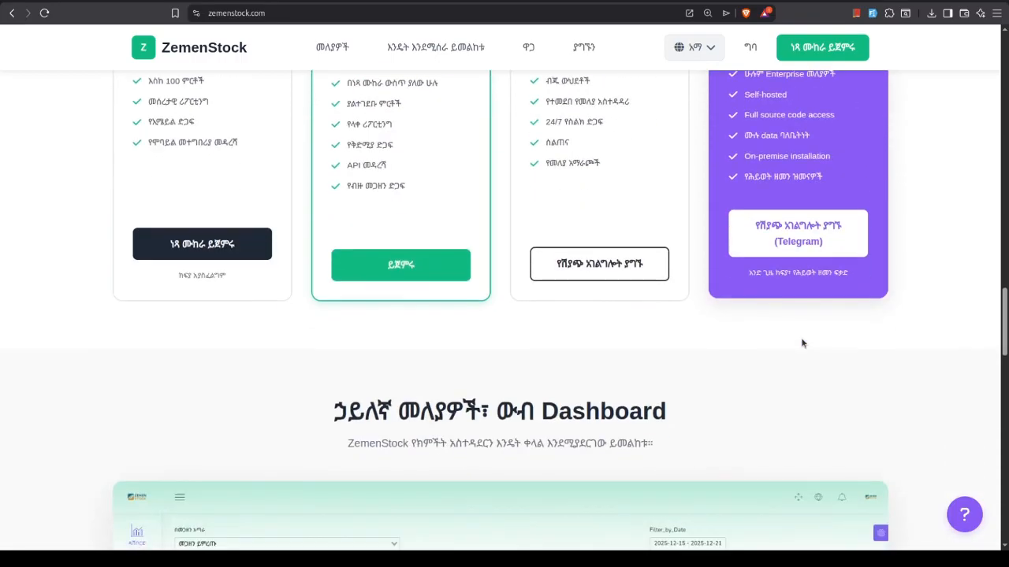
{"action": "scroll", "coordinate": [803, 343], "scroll_direction": "down", "scroll_amount": 6}
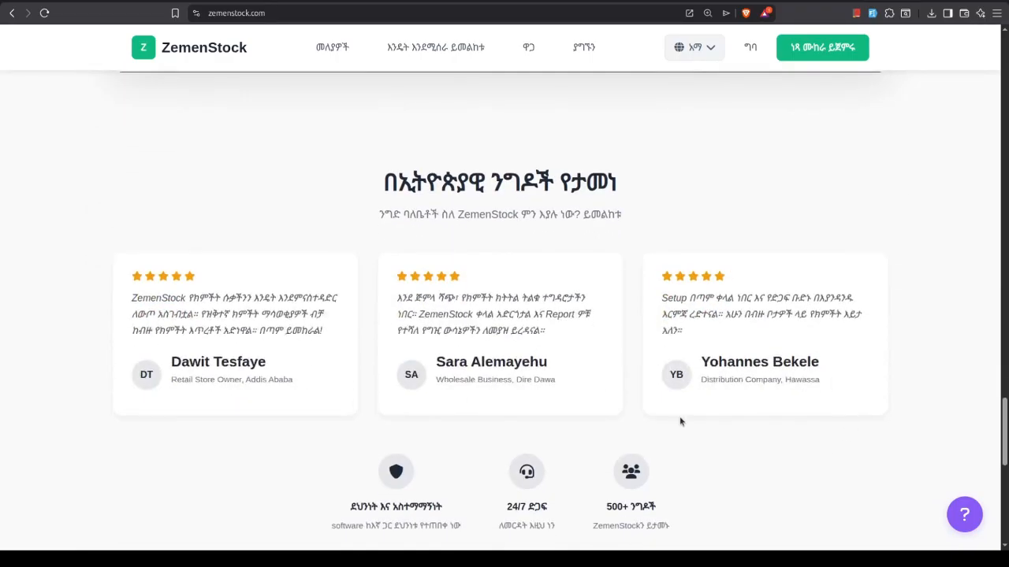
{"action": "scroll", "coordinate": [595, 281], "scroll_direction": "up", "scroll_amount": 10}
{"action": "scroll", "coordinate": [595, 282], "scroll_direction": "up", "scroll_amount": 15}
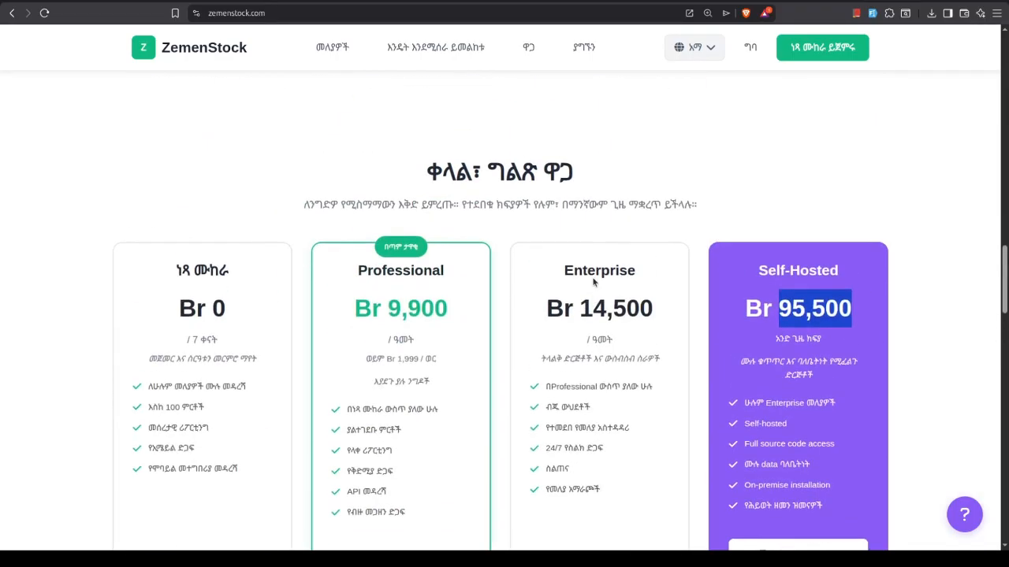
{"action": "scroll", "coordinate": [594, 281], "scroll_direction": "up", "scroll_amount": 10}
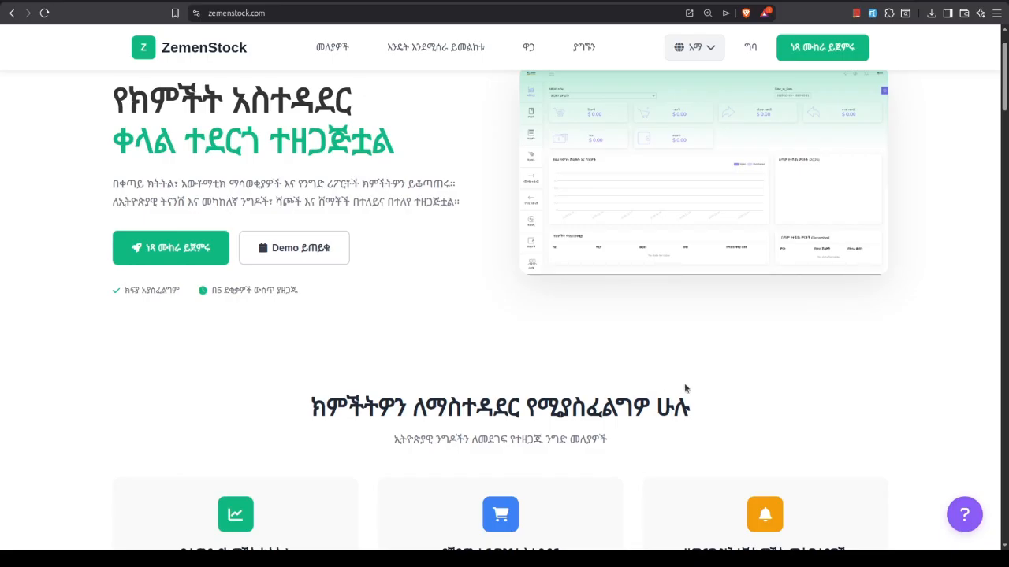
{"action": "scroll", "coordinate": [605, 318], "scroll_direction": "up", "scroll_amount": 1}
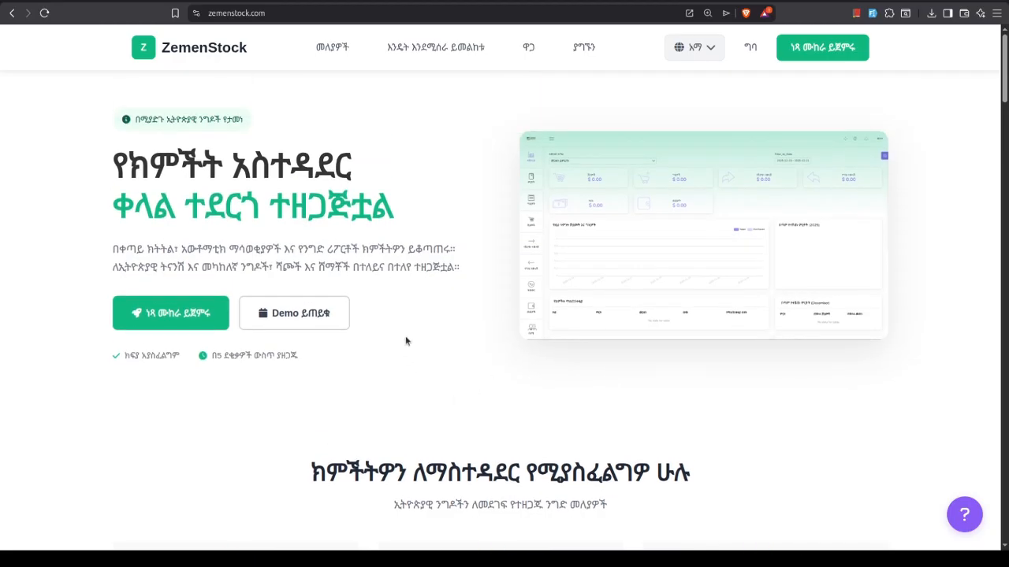
Open the free trial registration form from the home page's hero section
{"action": "scroll", "coordinate": [407, 334], "scroll_direction": "down", "scroll_amount": 3}
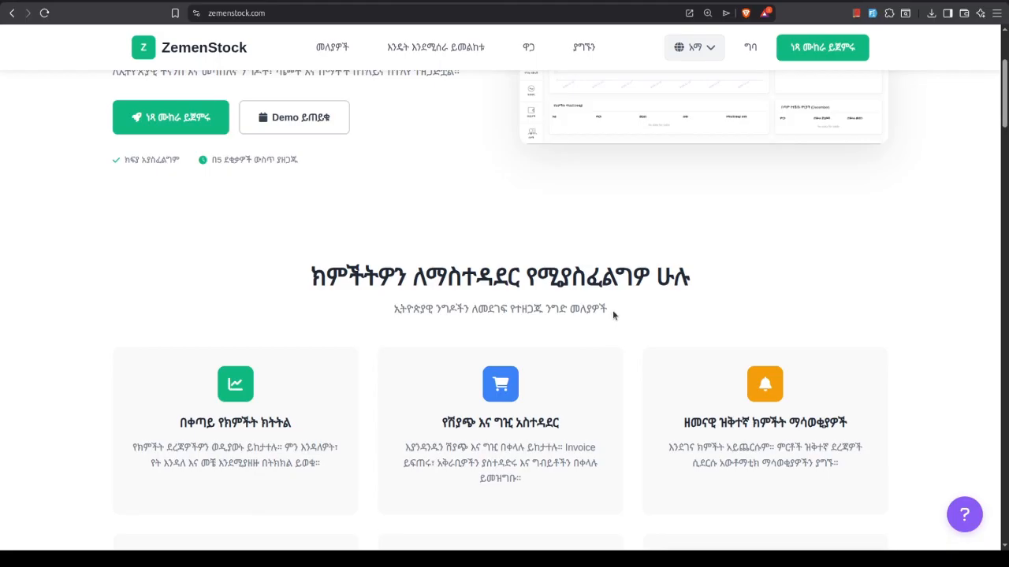
{"action": "scroll", "coordinate": [615, 314], "scroll_direction": "down", "scroll_amount": 1}
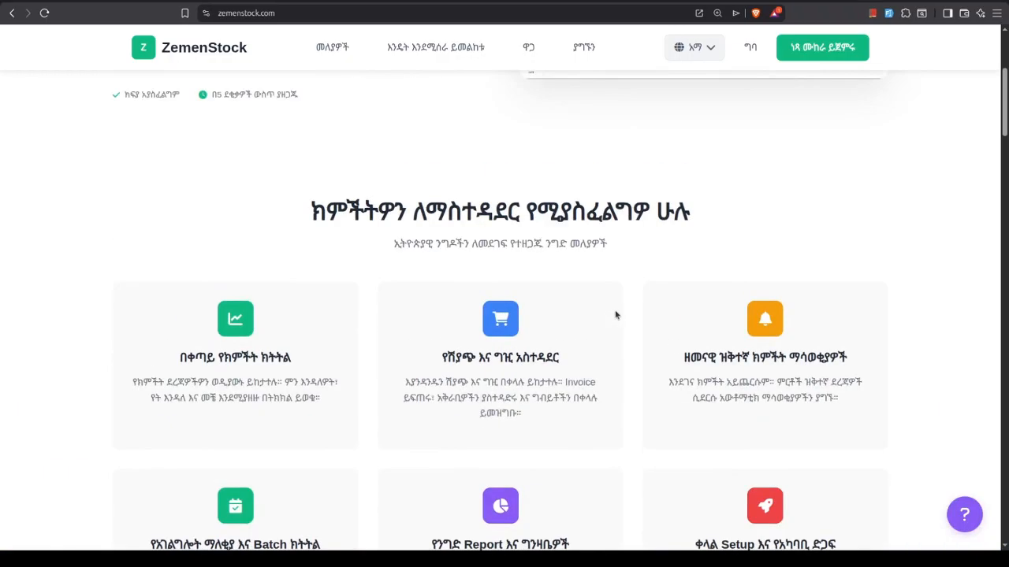
{"action": "scroll", "coordinate": [615, 314], "scroll_direction": "up", "scroll_amount": 3}
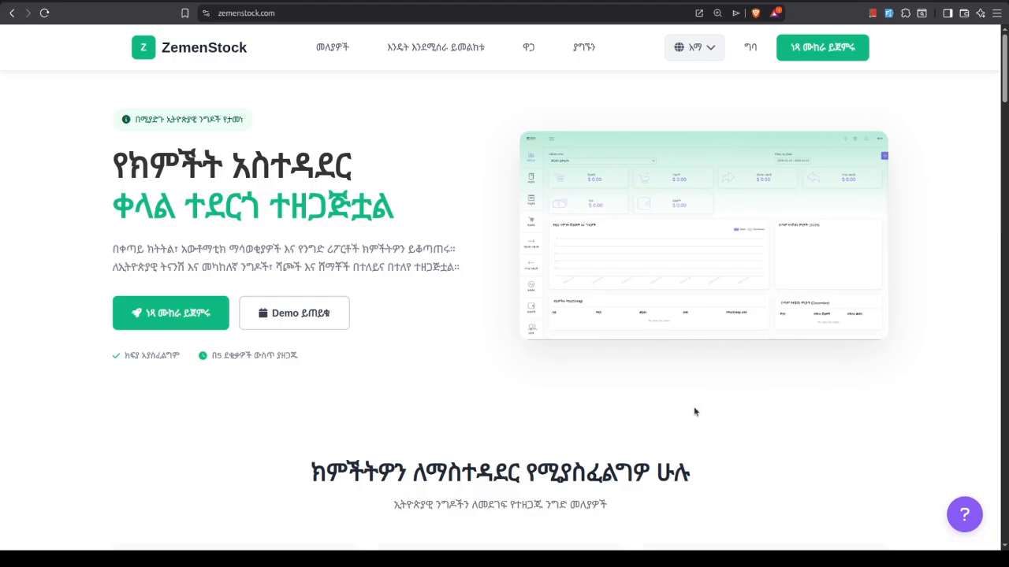
{"action": "left_click", "coordinate": [175, 315]}
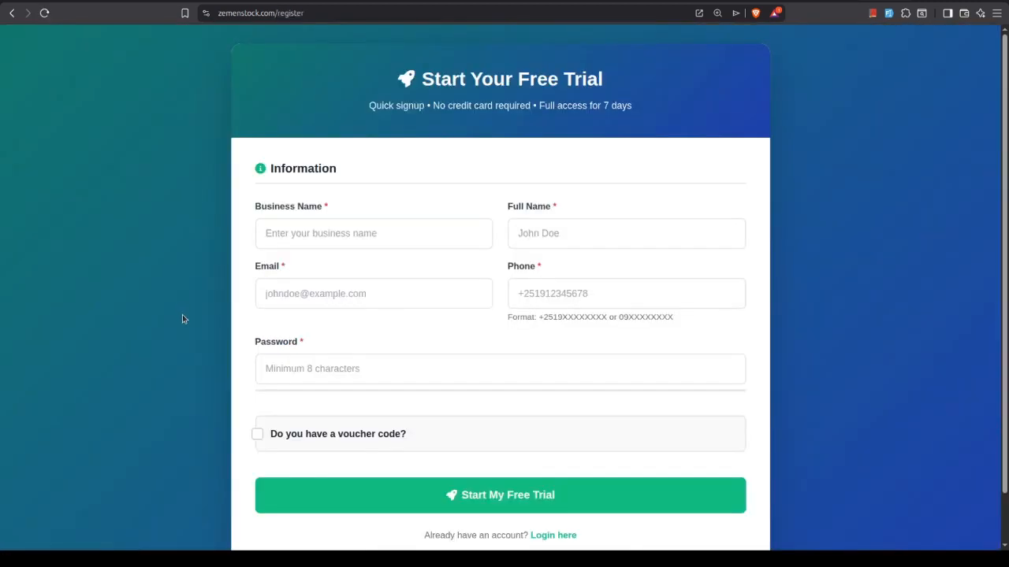
Enter "test" as the business name in the registration form
{"action": "left_click", "coordinate": [361, 230]}
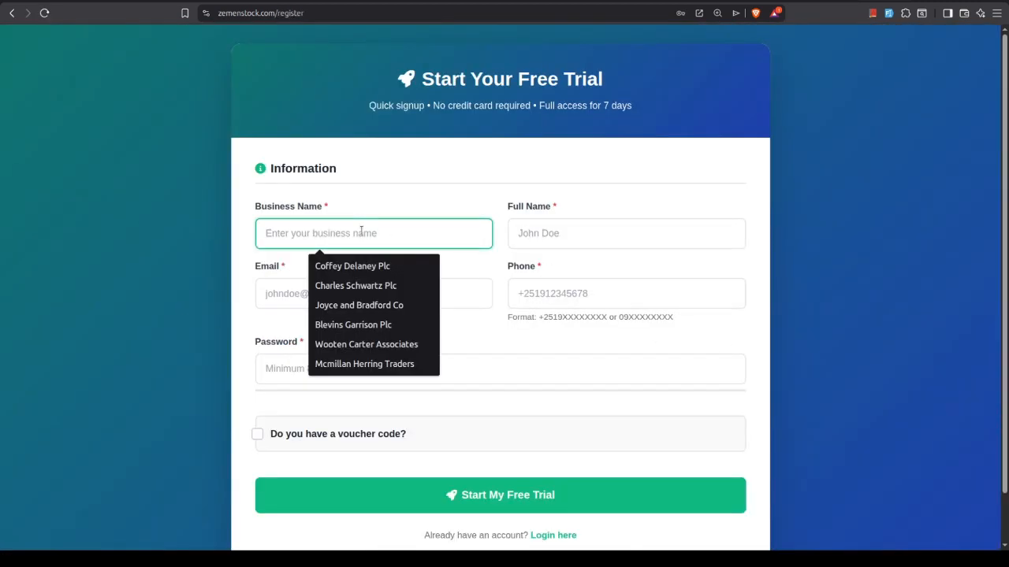
{"action": "type", "text": "test"}
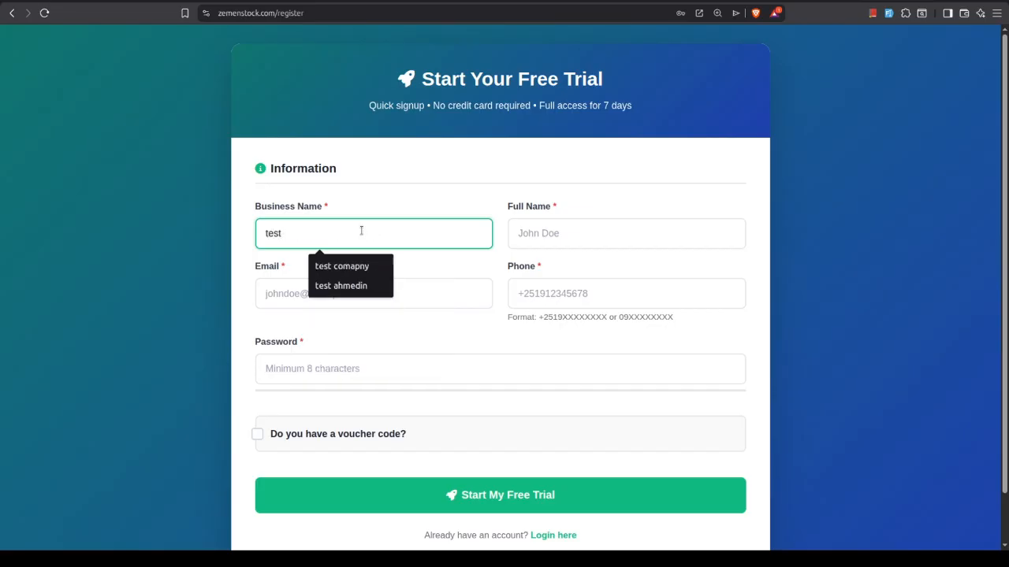
{"action": "double_click", "coordinate": [273, 234]}
Fill in the registrant's full name and e-mail from the saved address suggestion
{"action": "left_click", "coordinate": [550, 235]}
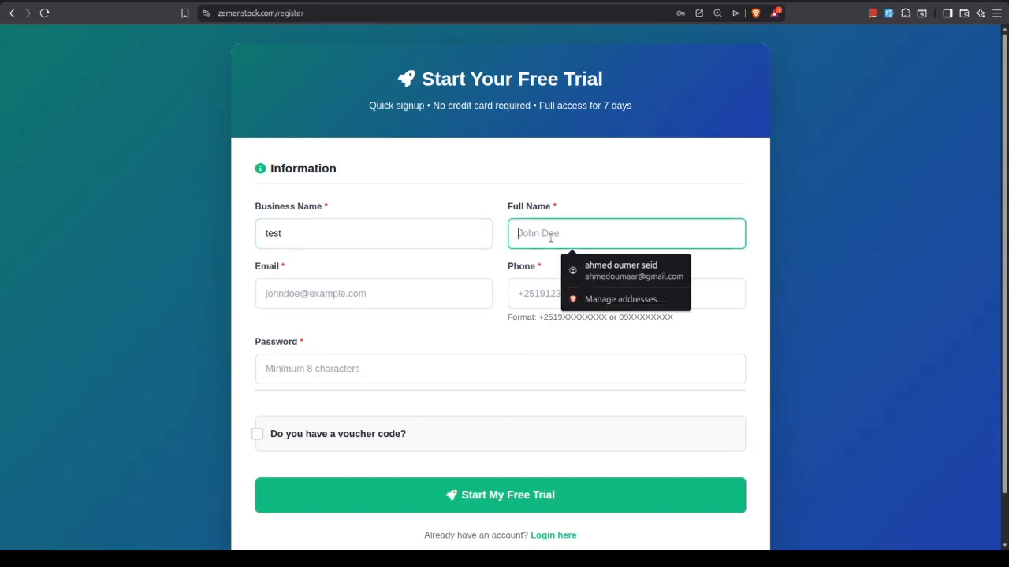
{"action": "type", "text": "Ahmed"}
{"action": "left_click", "coordinate": [612, 268]}
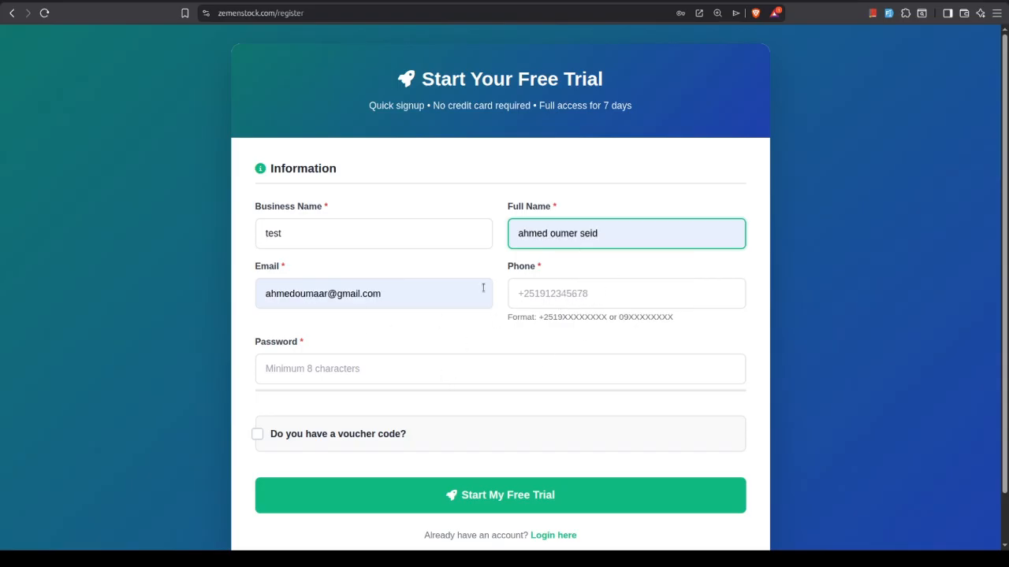
Fill in the registrant's phone number with the first saved suggestion
{"action": "left_click", "coordinate": [515, 287]}
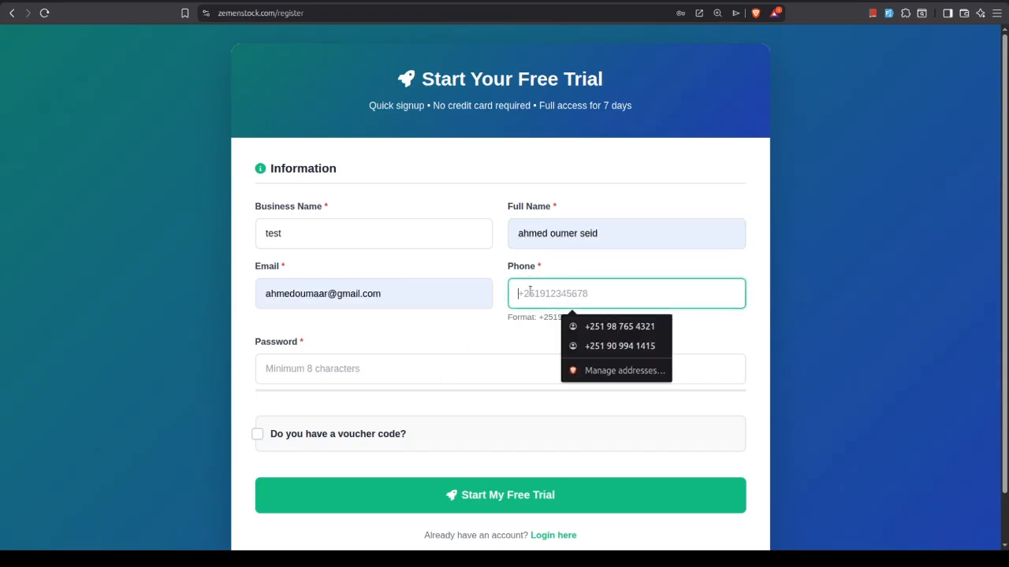
{"action": "type", "text": "0"}
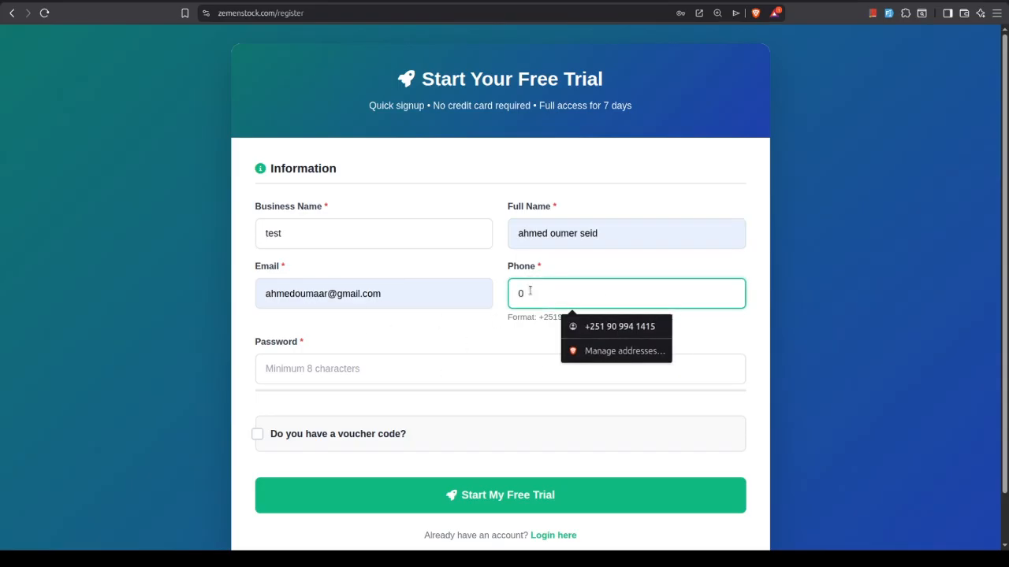
{"action": "key", "text": "BackSpace"}
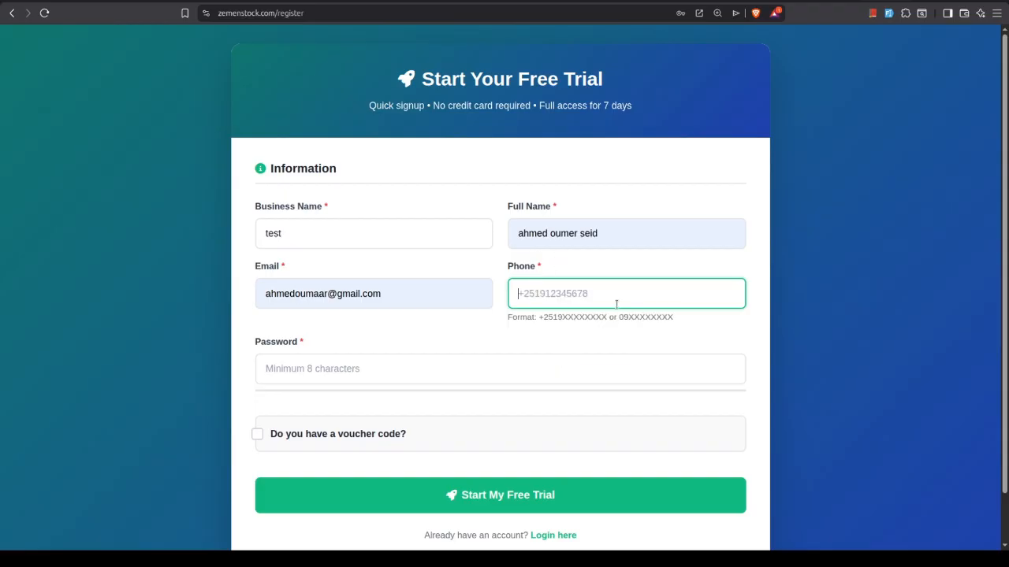
{"action": "left_click", "coordinate": [613, 287]}
{"action": "left_click", "coordinate": [647, 325]}
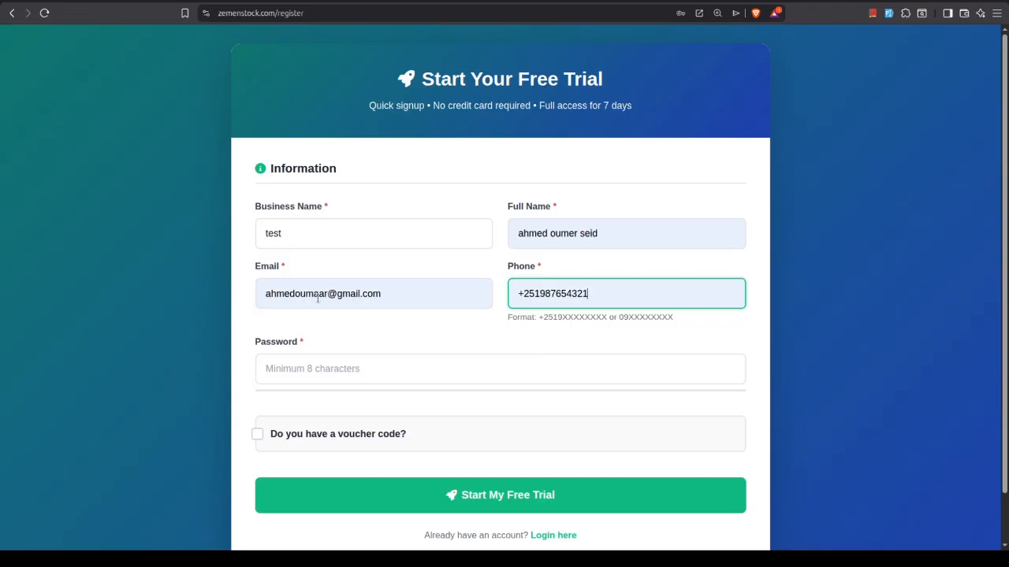
Enter the account password in the registration form and submit it to start the free trial
{"action": "left_click", "coordinate": [305, 363]}
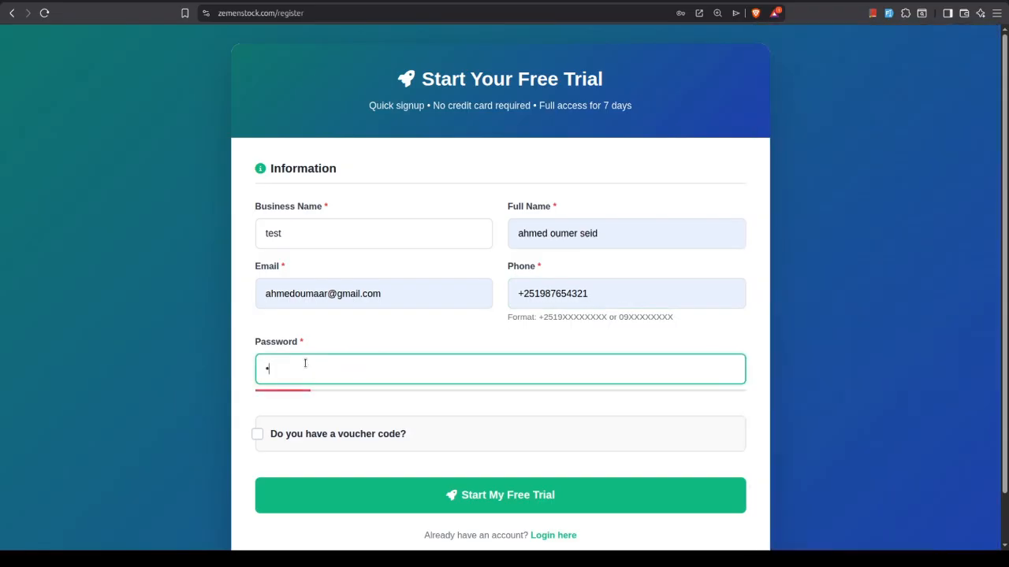
{"action": "type", "text": "12345678"}
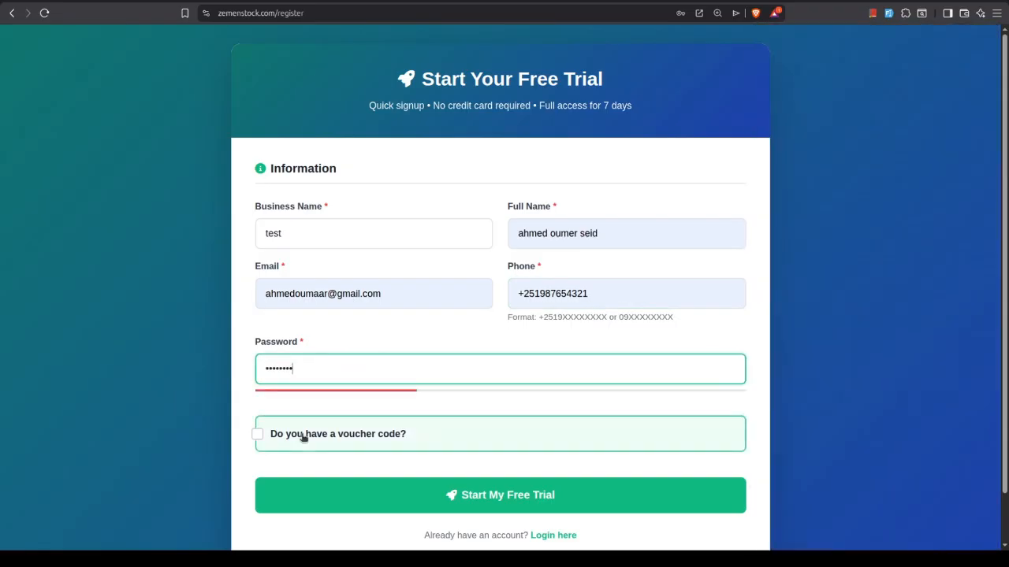
{"action": "left_click", "coordinate": [383, 299]}
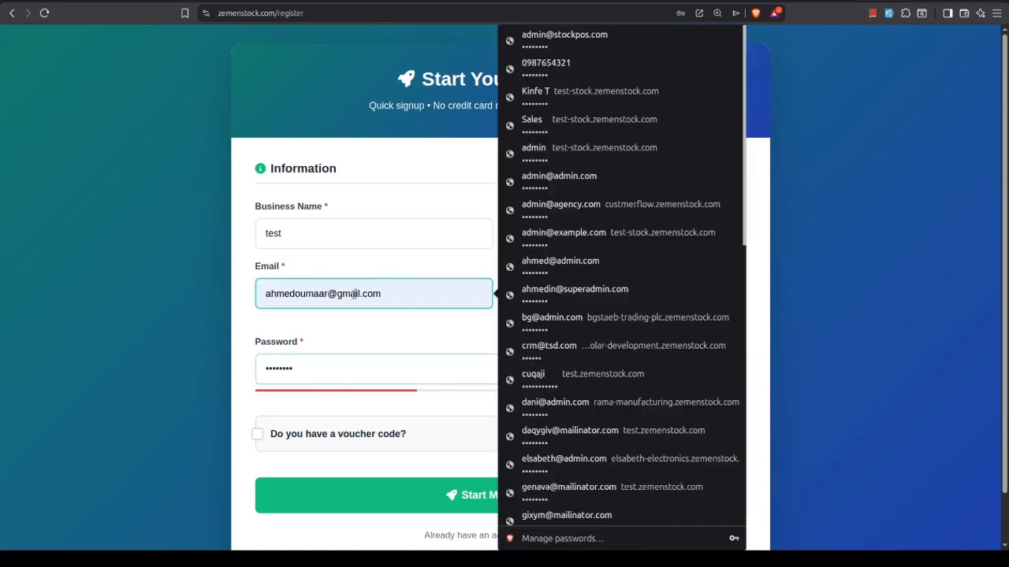
{"action": "triple_click", "coordinate": [383, 300]}
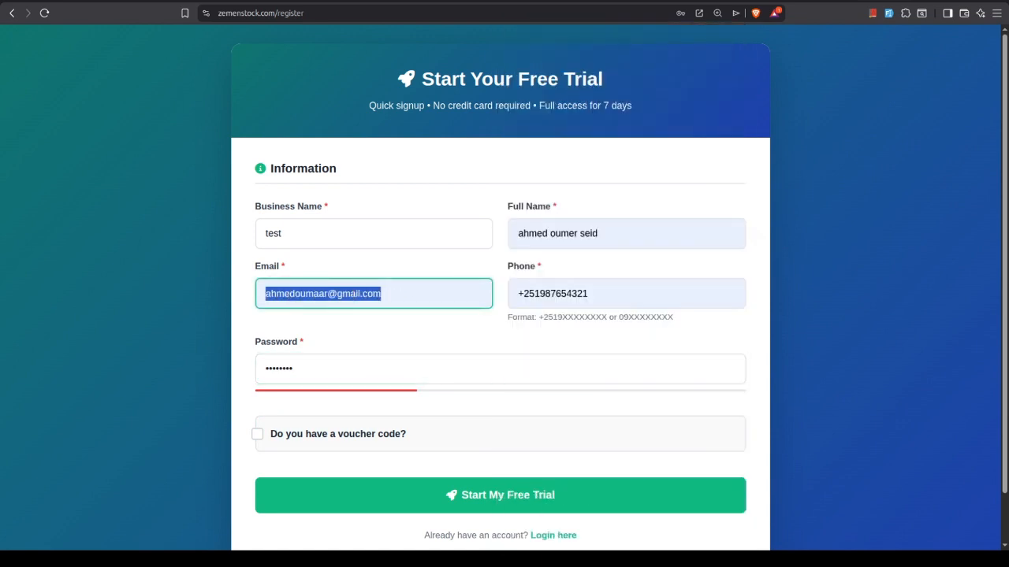
{"action": "left_click", "coordinate": [431, 332]}
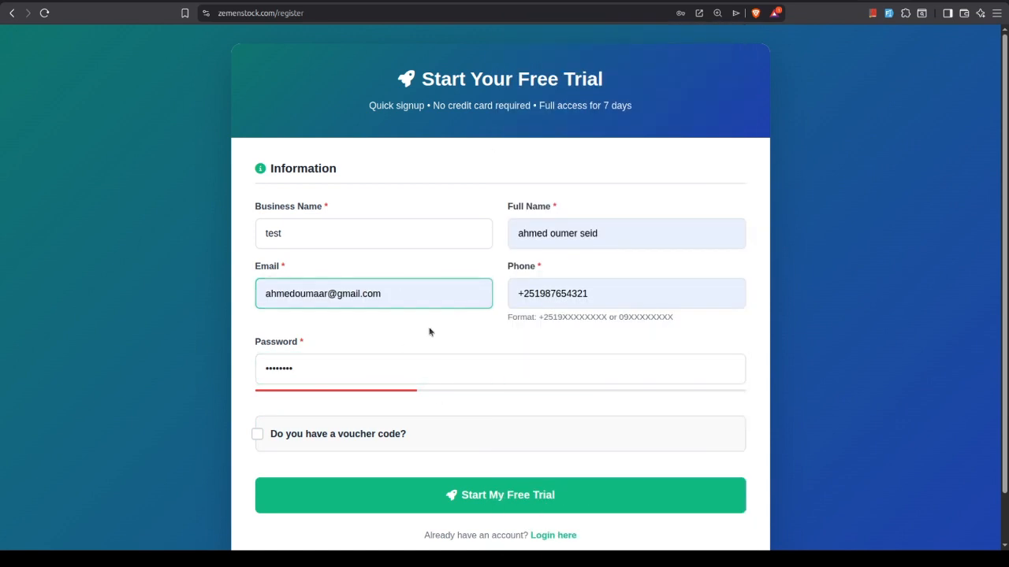
{"action": "scroll", "coordinate": [443, 410], "scroll_direction": "down", "scroll_amount": 1}
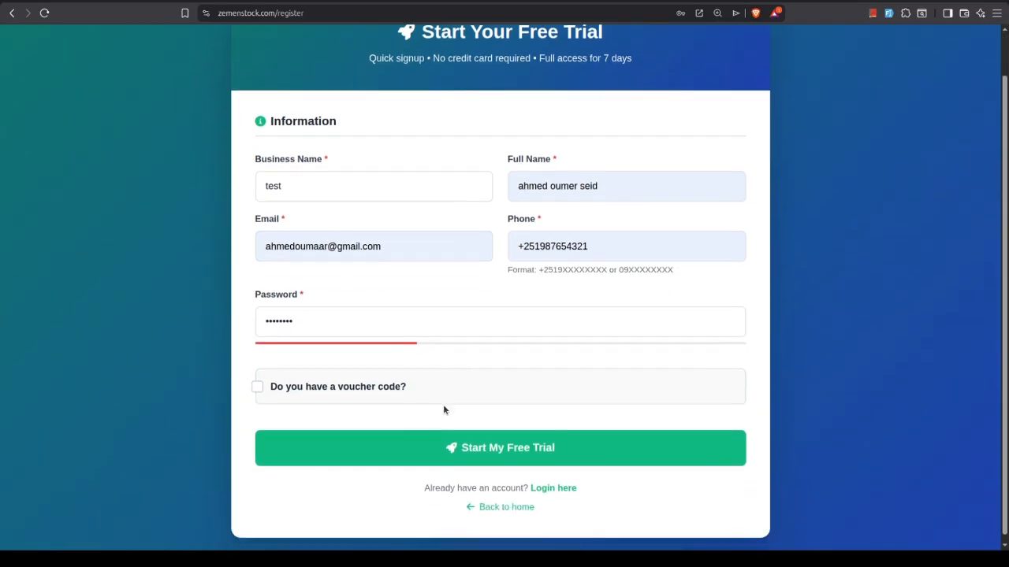
{"action": "left_click", "coordinate": [483, 444]}
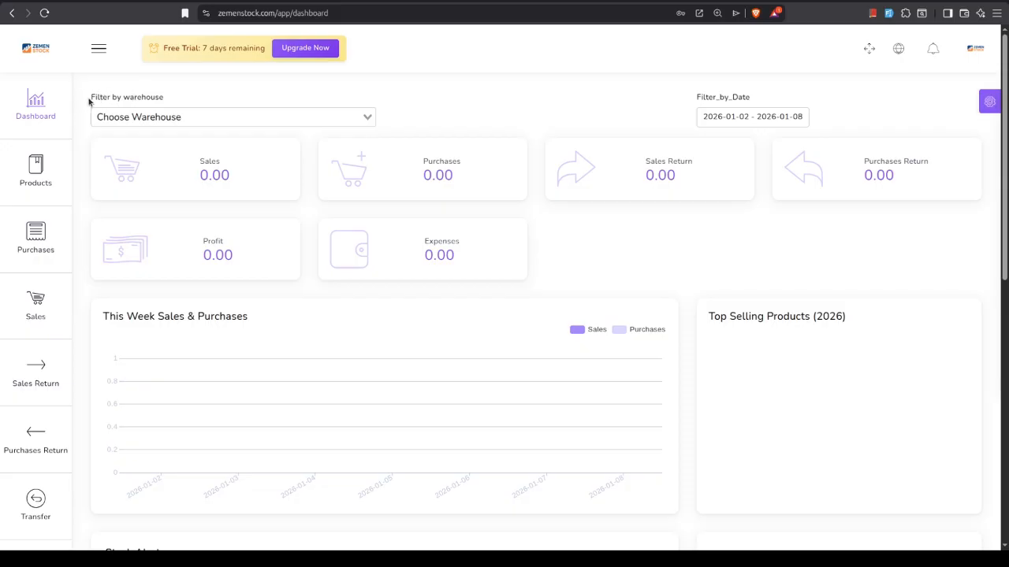
Filter the dashboard by the main warehouse
{"action": "left_click", "coordinate": [179, 116]}
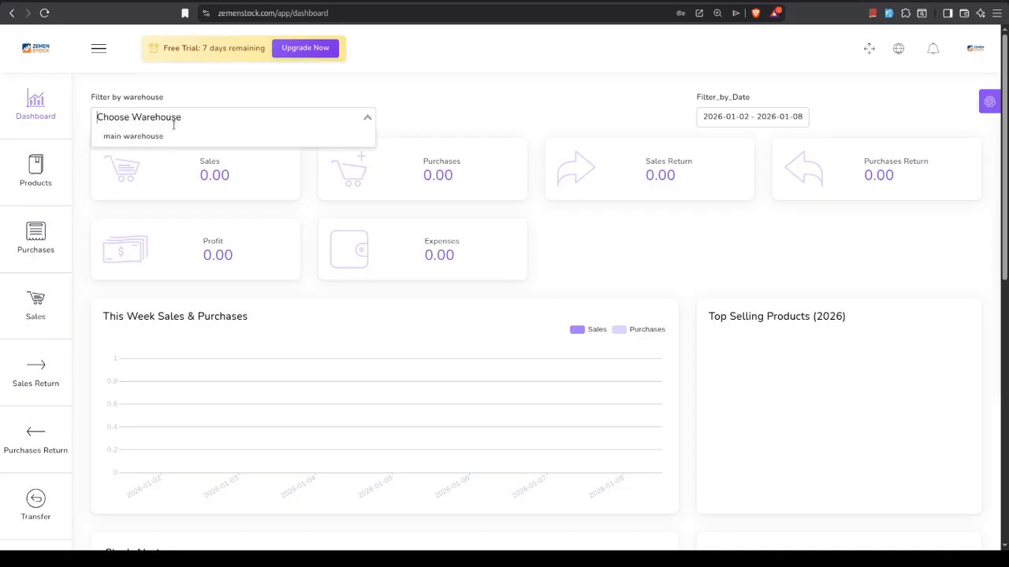
{"action": "left_click", "coordinate": [157, 137]}
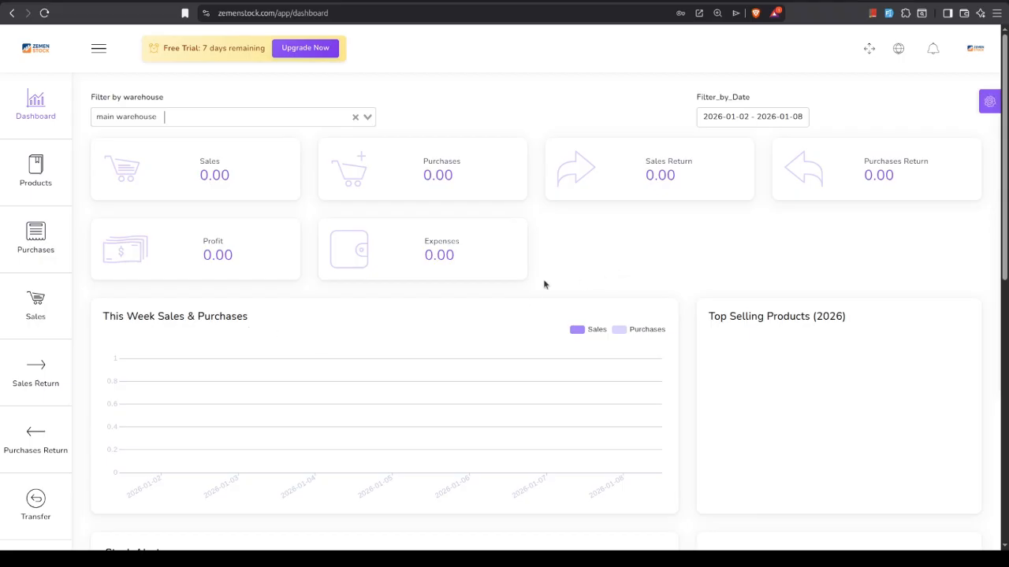
Switch the interface language to Amharic and close the display settings
{"action": "left_click", "coordinate": [990, 102]}
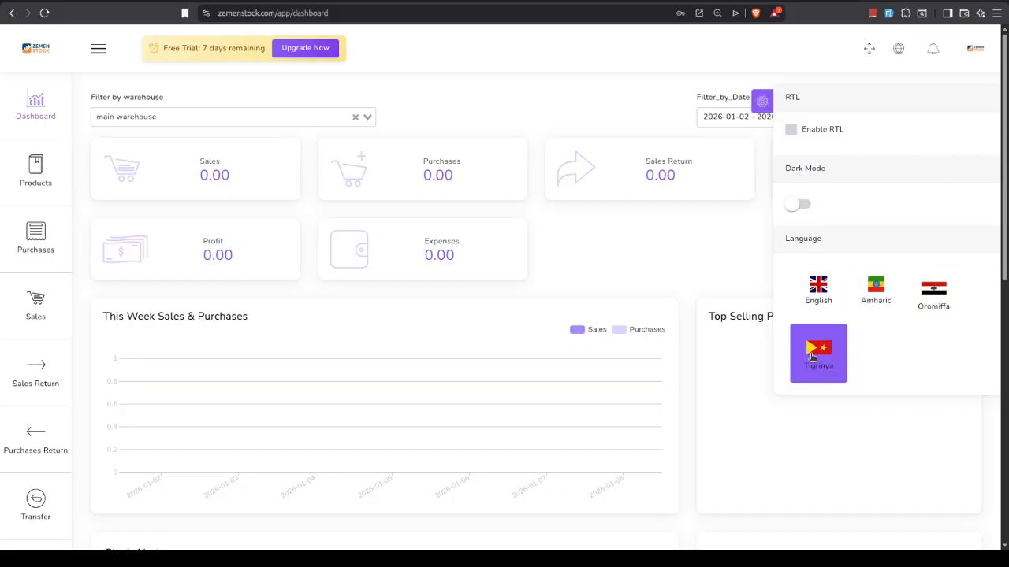
{"action": "left_click", "coordinate": [878, 291]}
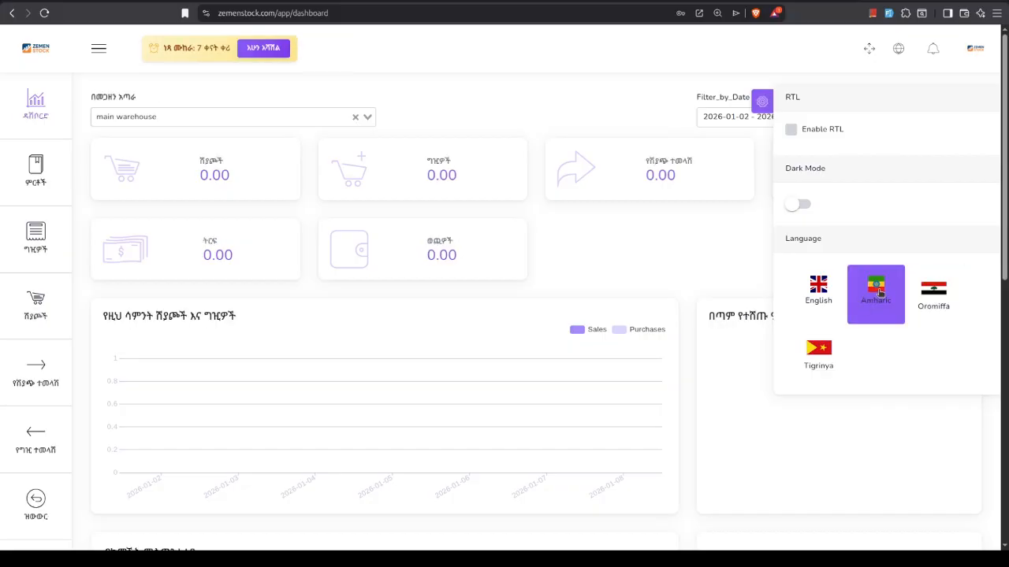
{"action": "left_click", "coordinate": [762, 101]}
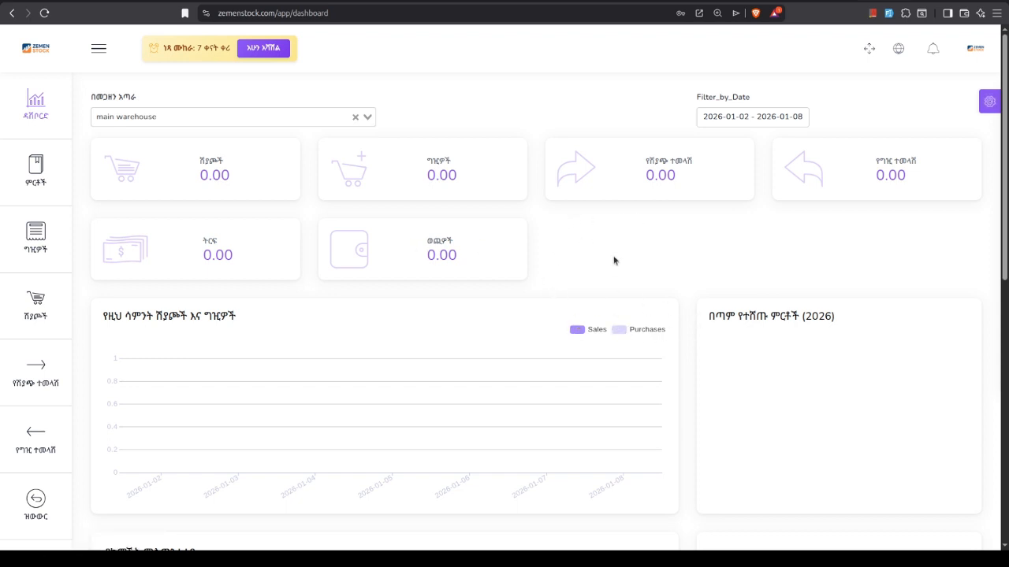
Review the dashboard's weekly sales and purchases chart, top-selling products, stock alerts, payments, top customers and recent sales sections
{"action": "scroll", "coordinate": [614, 261], "scroll_direction": "down", "scroll_amount": 3}
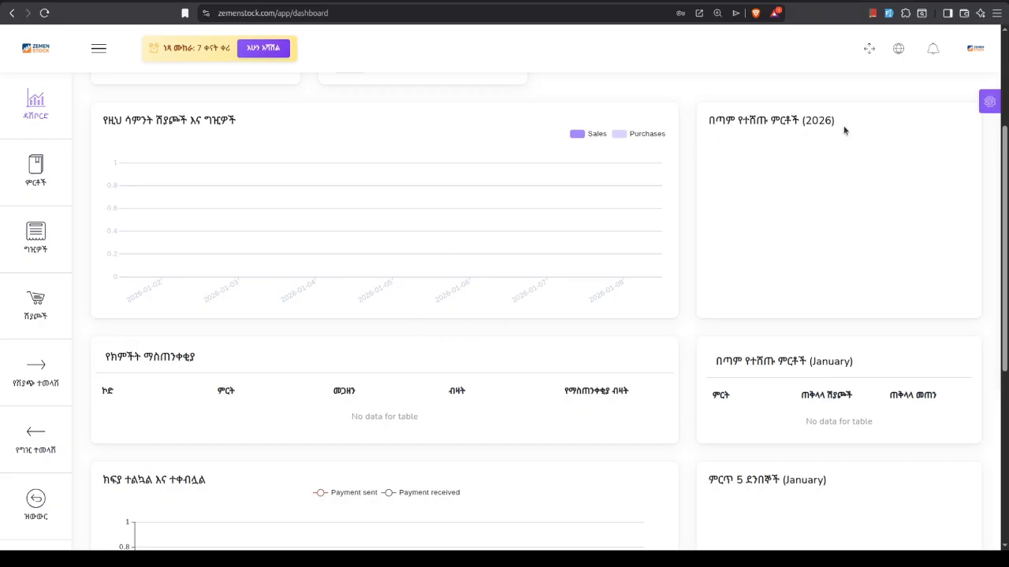
{"action": "left_click_drag", "start_coordinate": [844, 130], "coordinate": [709, 126]}
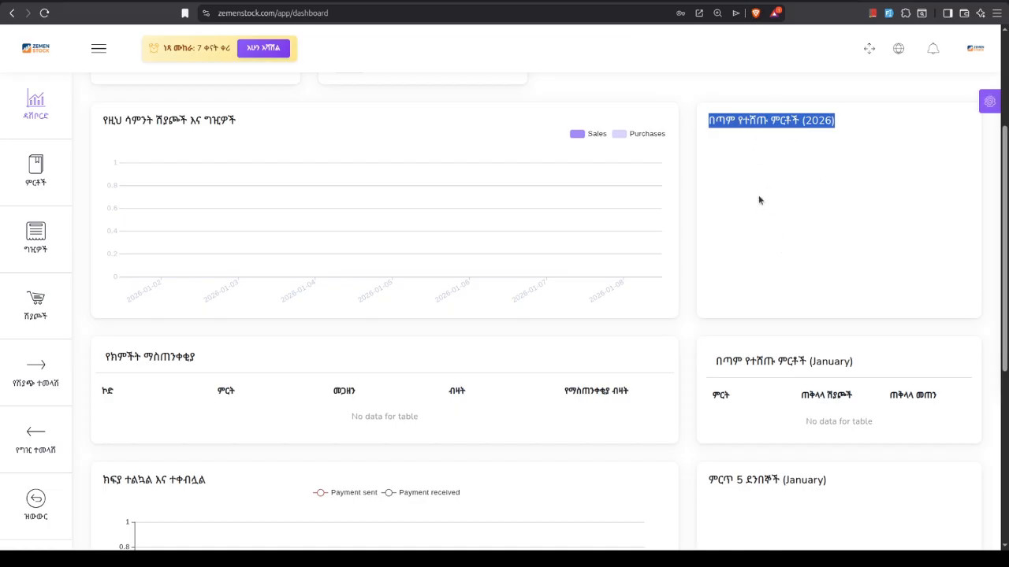
{"action": "scroll", "coordinate": [362, 380], "scroll_direction": "down", "scroll_amount": 2}
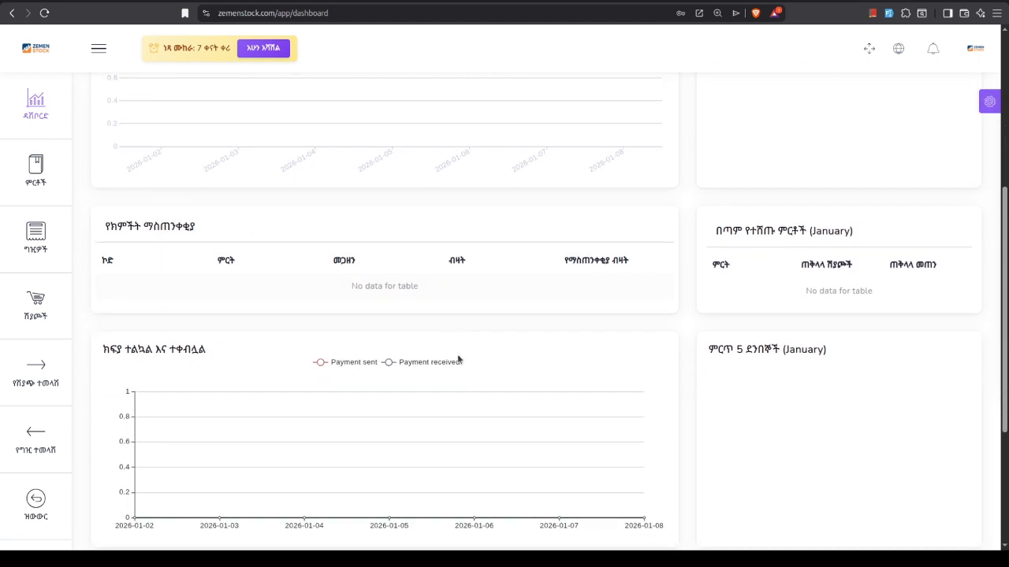
{"action": "scroll", "coordinate": [307, 242], "scroll_direction": "up", "scroll_amount": 6}
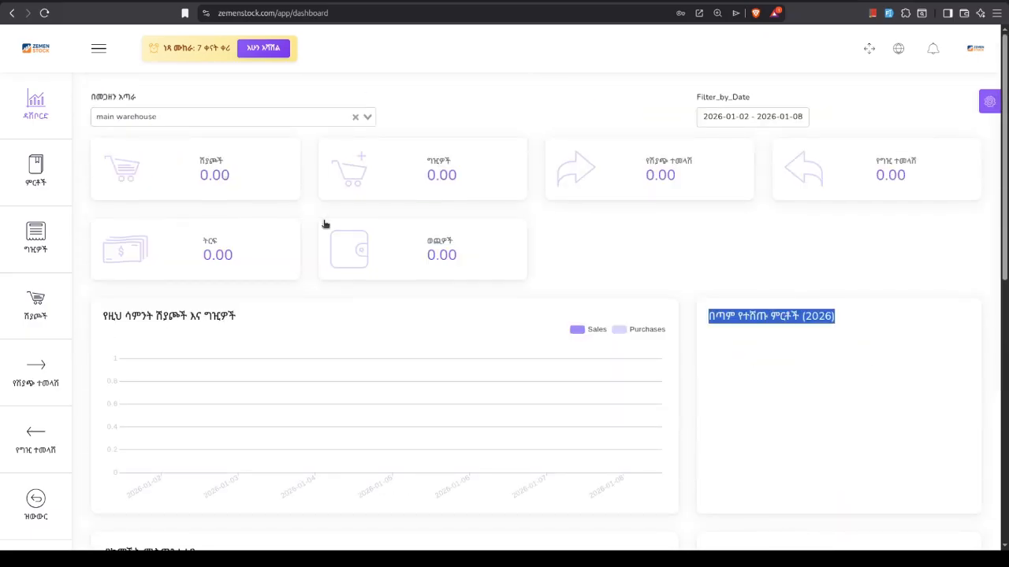
{"action": "scroll", "coordinate": [326, 223], "scroll_direction": "down", "scroll_amount": 5}
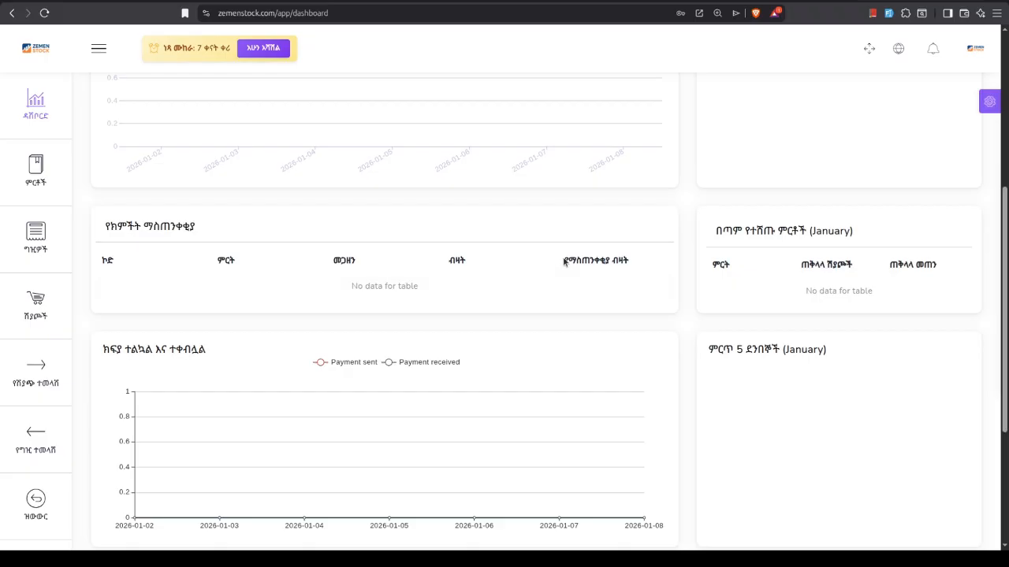
{"action": "left_click_drag", "start_coordinate": [563, 258], "coordinate": [631, 265]}
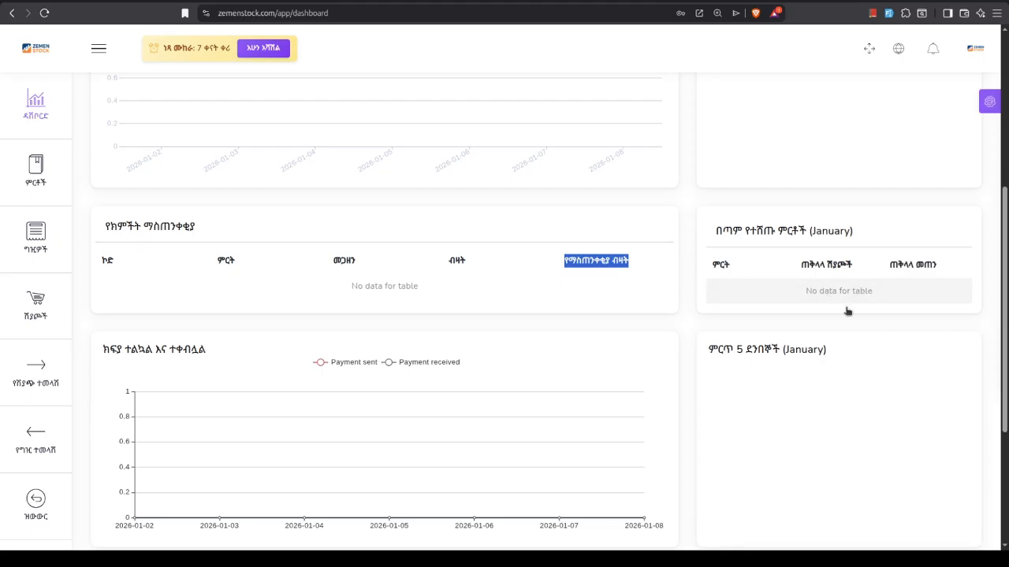
{"action": "scroll", "coordinate": [357, 363], "scroll_direction": "down", "scroll_amount": 3}
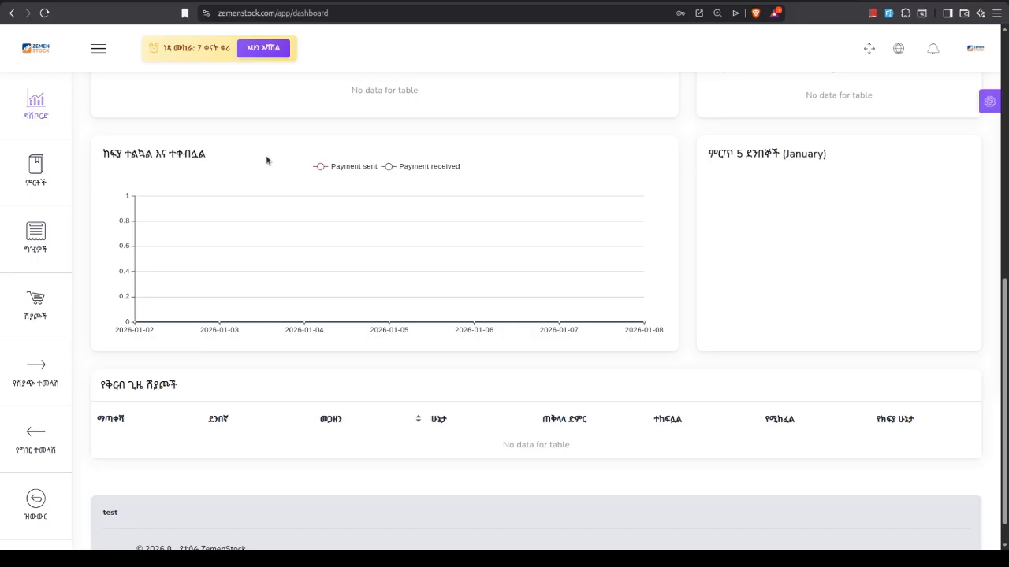
{"action": "mouse_move", "coordinate": [306, 324]}
{"action": "left_click_drag", "start_coordinate": [709, 157], "coordinate": [779, 154]}
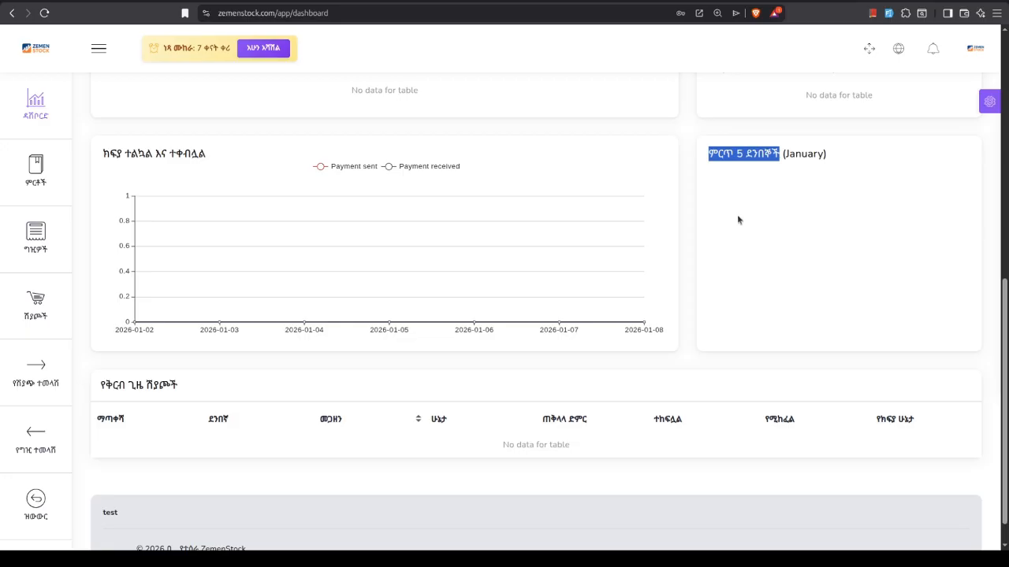
{"action": "scroll", "coordinate": [375, 396], "scroll_direction": "down", "scroll_amount": 1}
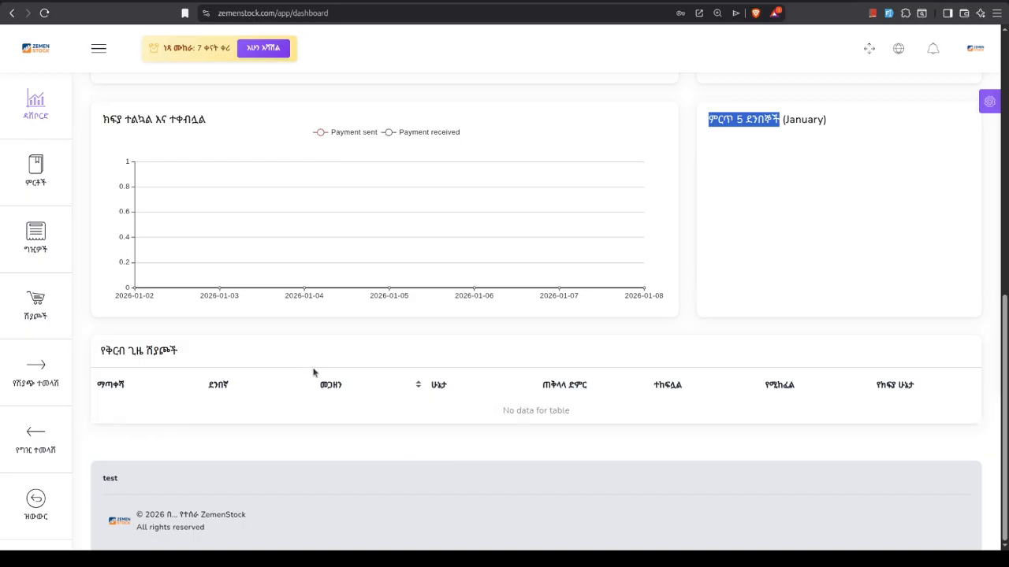
{"action": "scroll", "coordinate": [313, 372], "scroll_direction": "up", "scroll_amount": 2}
{"action": "scroll", "coordinate": [525, 260], "scroll_direction": "up", "scroll_amount": 2}
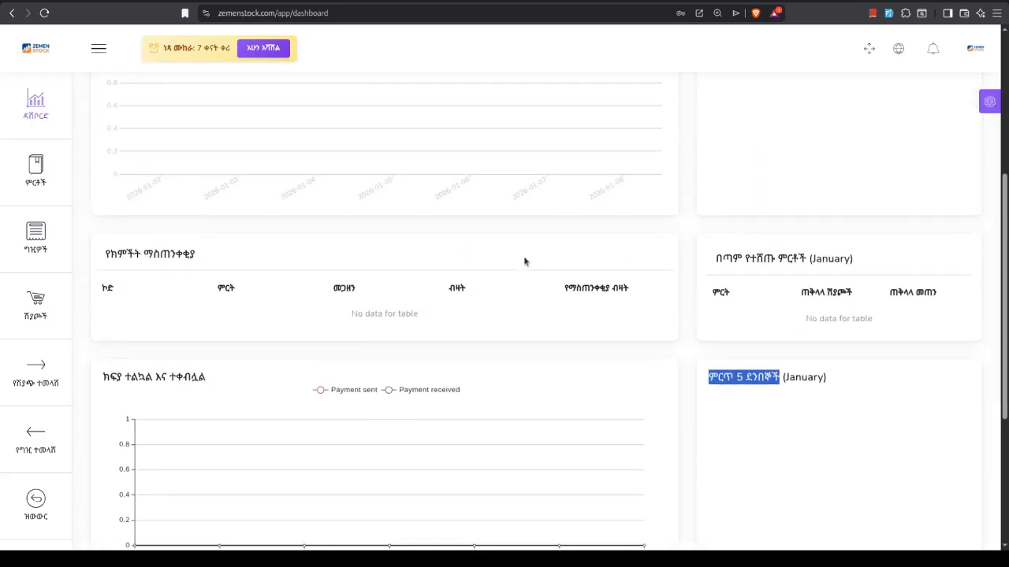
{"action": "scroll", "coordinate": [507, 368], "scroll_direction": "up", "scroll_amount": 2}
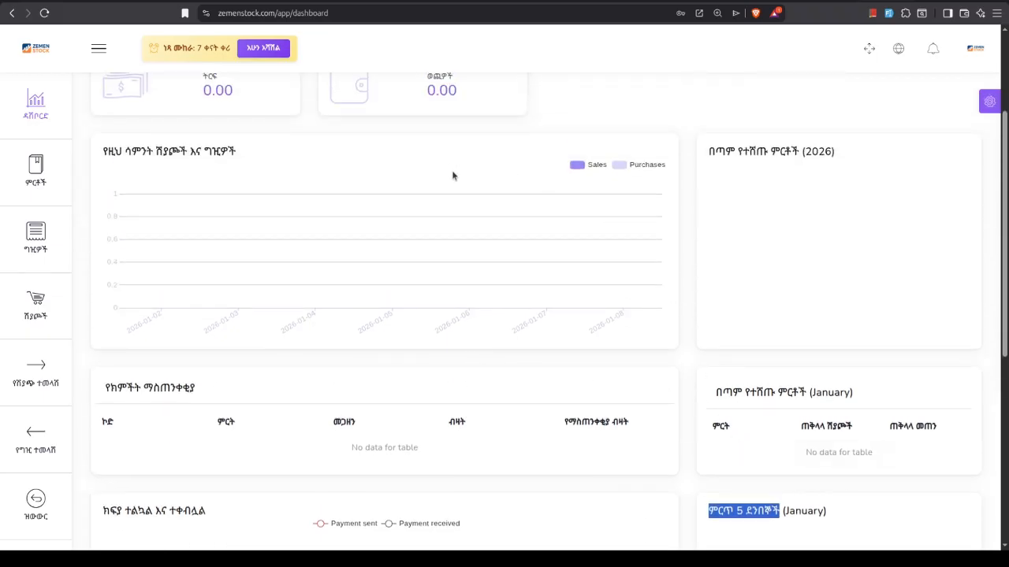
{"action": "scroll", "coordinate": [243, 283], "scroll_direction": "up", "scroll_amount": 3}
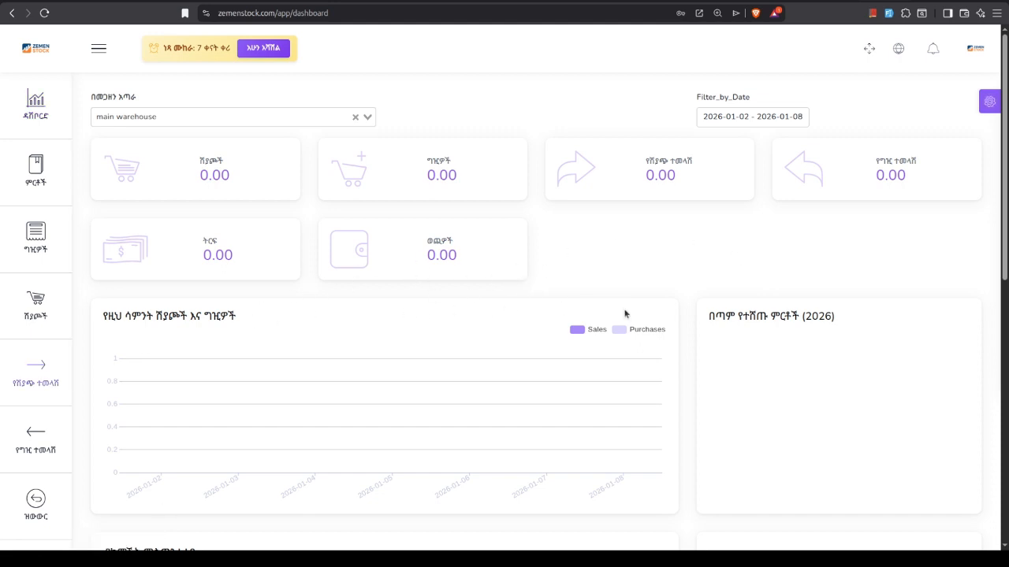
Try dark mode on the dashboard, switch it back off and close the display settings
{"action": "left_click", "coordinate": [994, 107]}
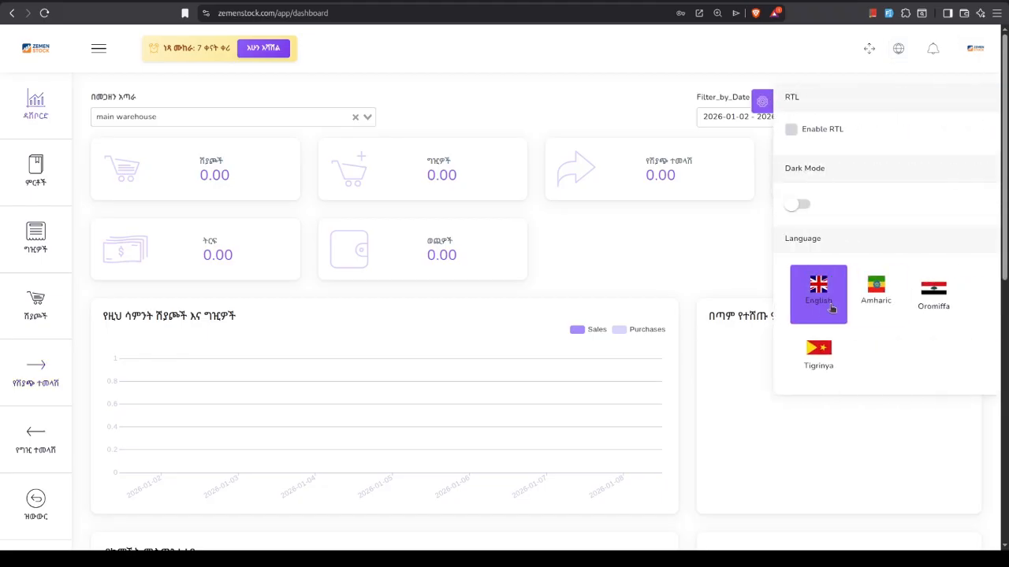
{"action": "left_click", "coordinate": [804, 204]}
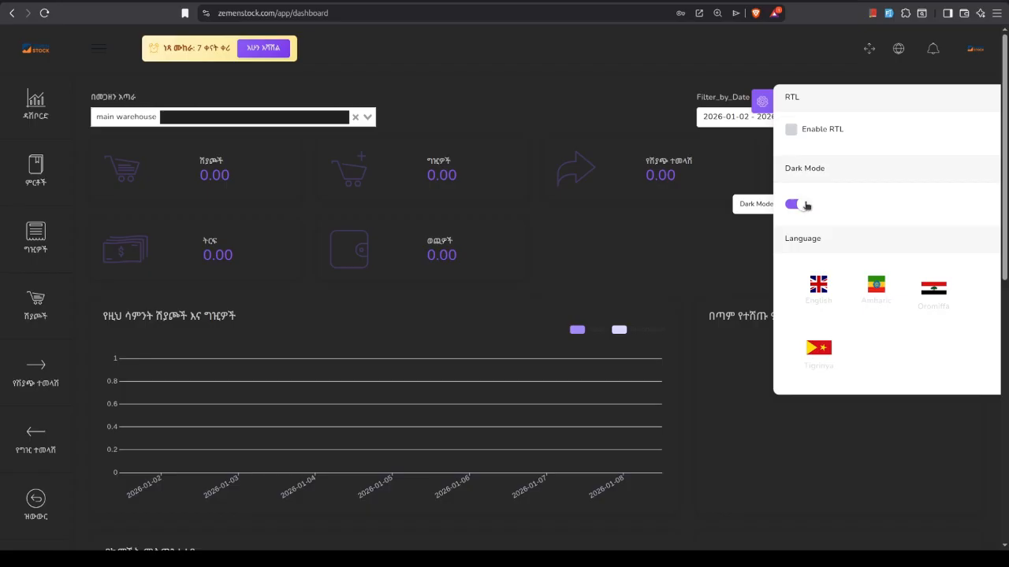
{"action": "left_click", "coordinate": [805, 205]}
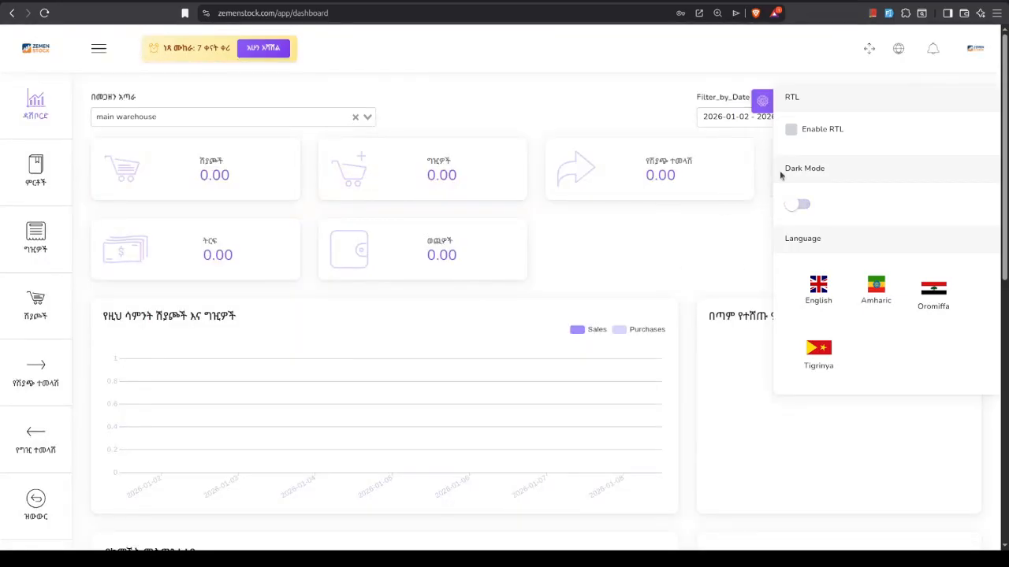
{"action": "left_click", "coordinate": [762, 102]}
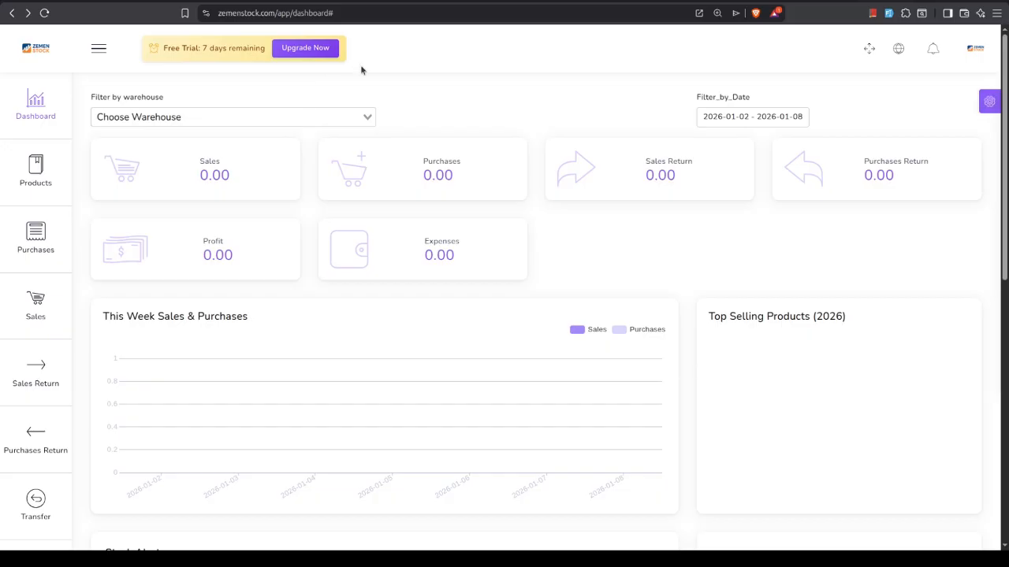
Set the interface language to Amharic again from the English dashboard and close the display settings
{"action": "mouse_move", "coordinate": [31, 175]}
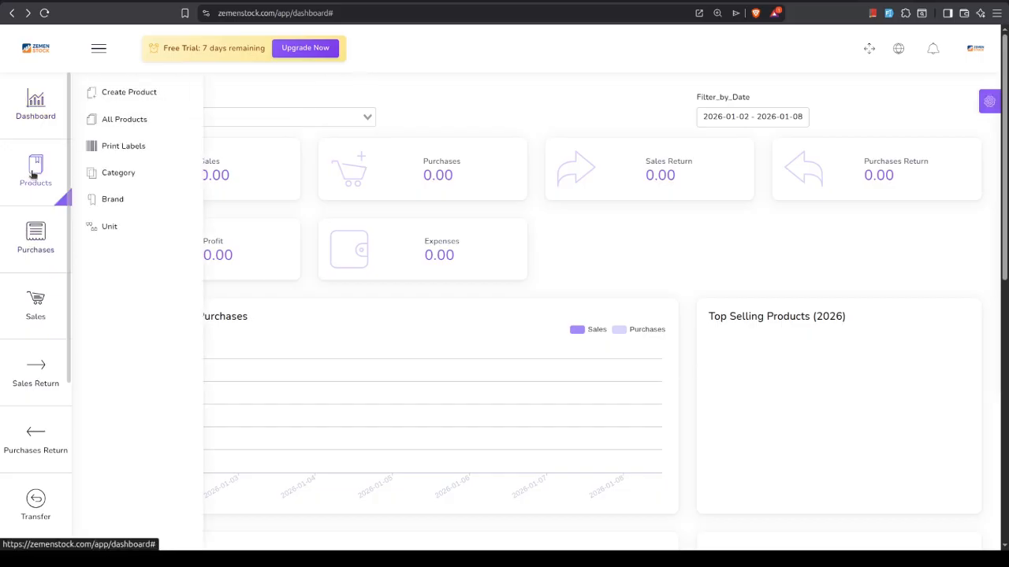
{"action": "left_click", "coordinate": [990, 100]}
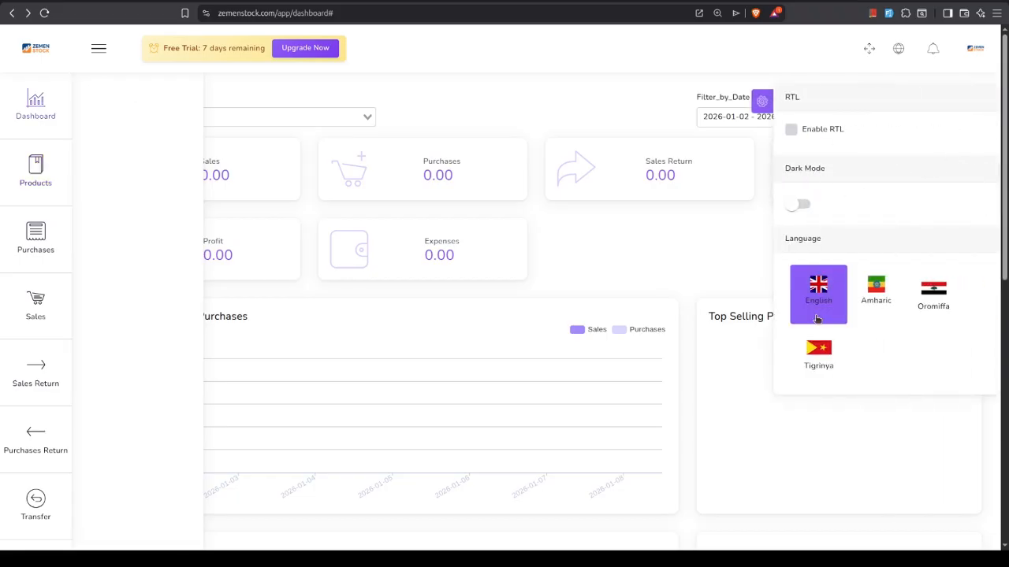
{"action": "left_click", "coordinate": [881, 292]}
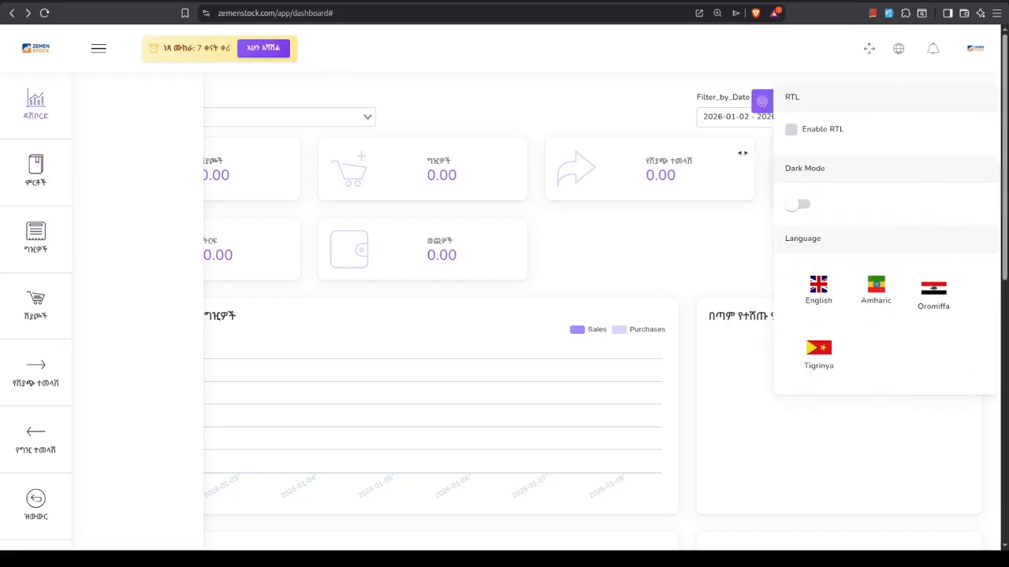
{"action": "left_click", "coordinate": [762, 101]}
Open the list of all products
{"action": "mouse_move", "coordinate": [36, 169]}
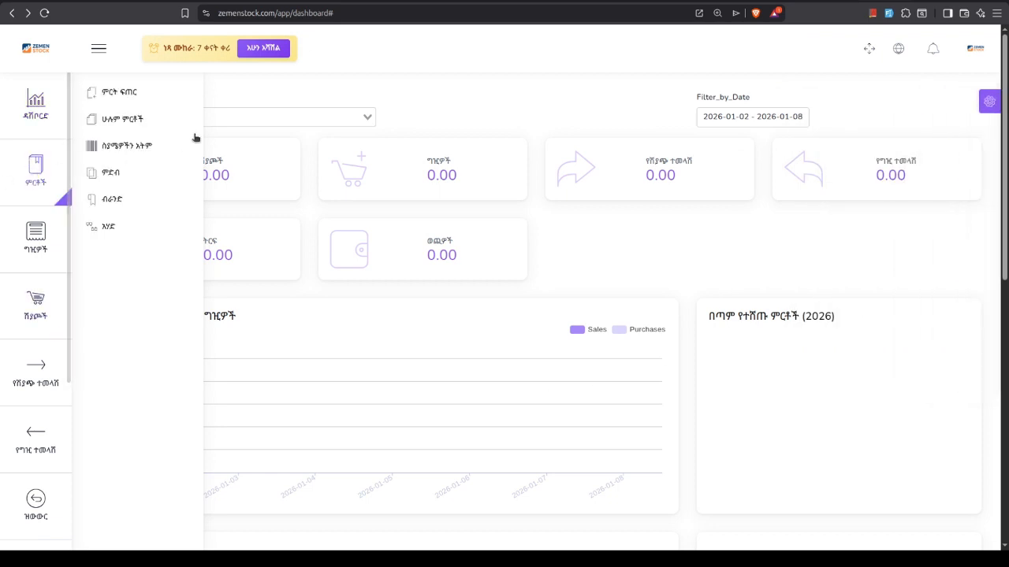
{"action": "left_click", "coordinate": [151, 121]}
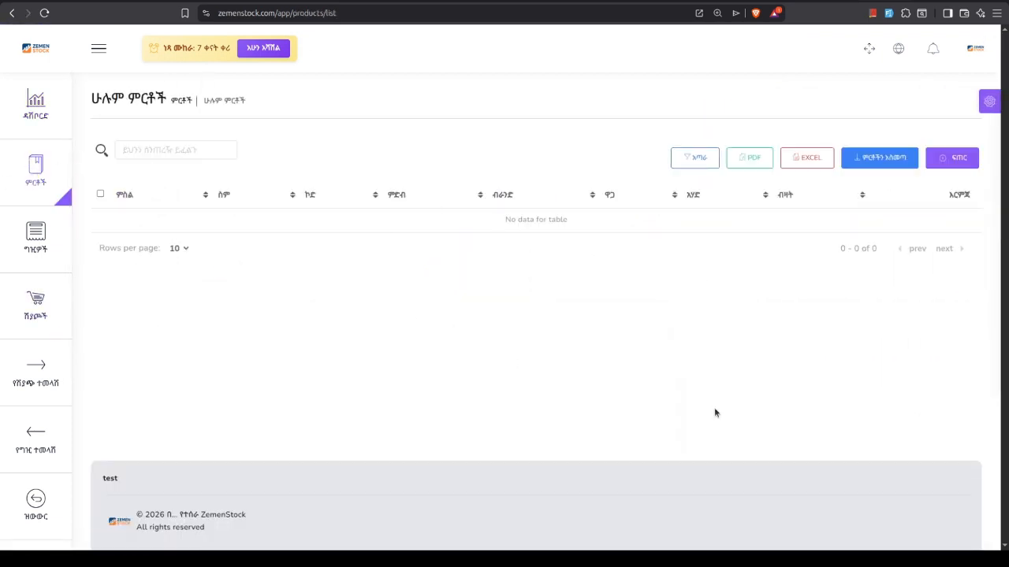
{"action": "mouse_move", "coordinate": [36, 237]}
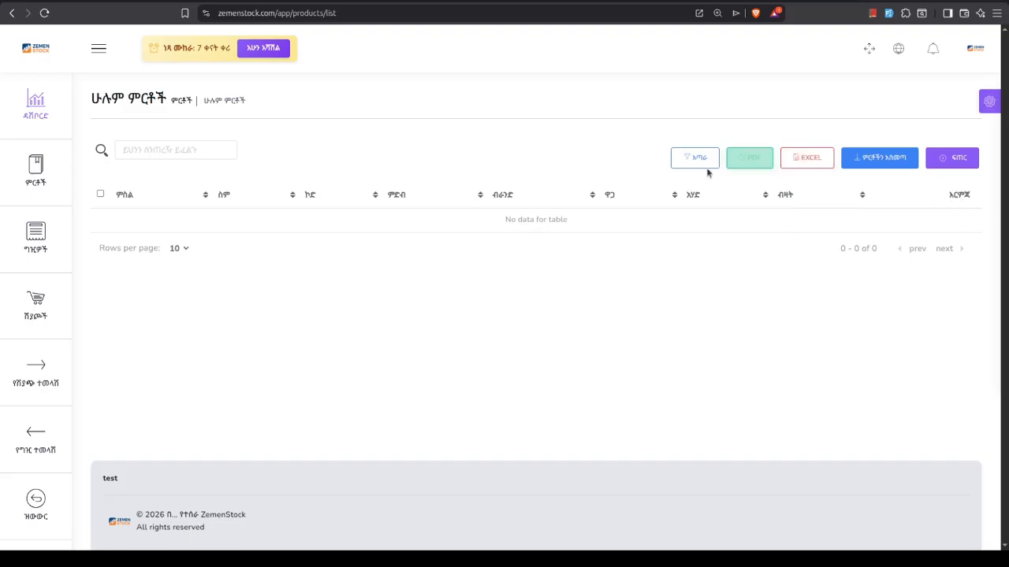
Switch the interface language to English on the product list page
{"action": "left_click", "coordinate": [985, 101]}
{"action": "left_click", "coordinate": [810, 296]}
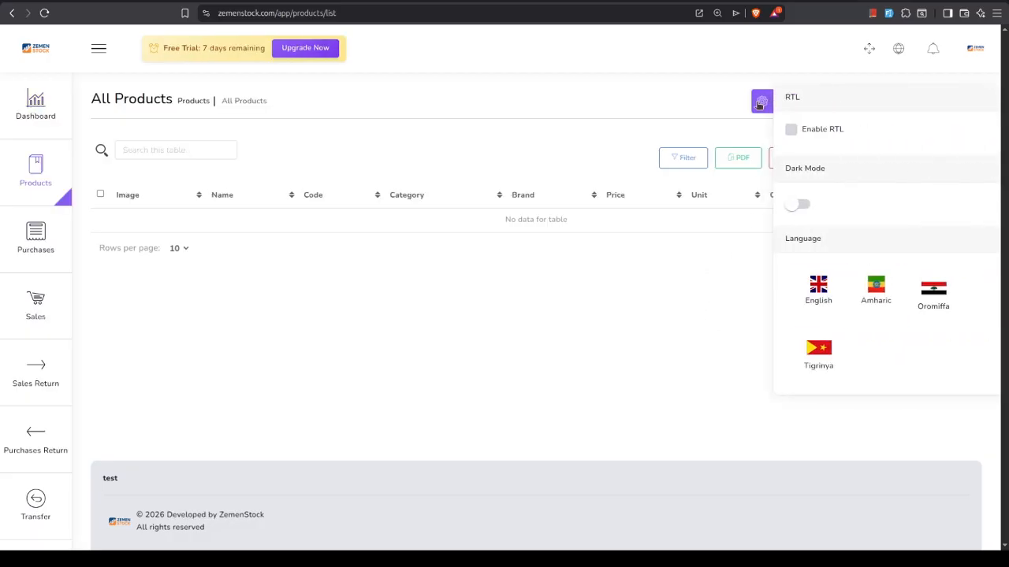
Close the display settings and download the example CSV file from the product import dialog
{"action": "left_click", "coordinate": [817, 360]}
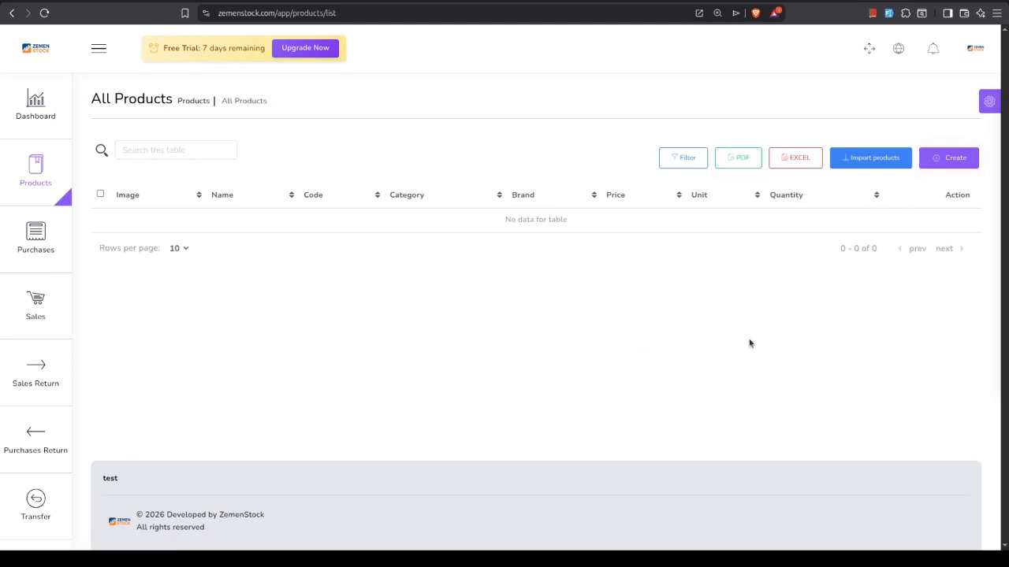
{"action": "left_click", "coordinate": [863, 161]}
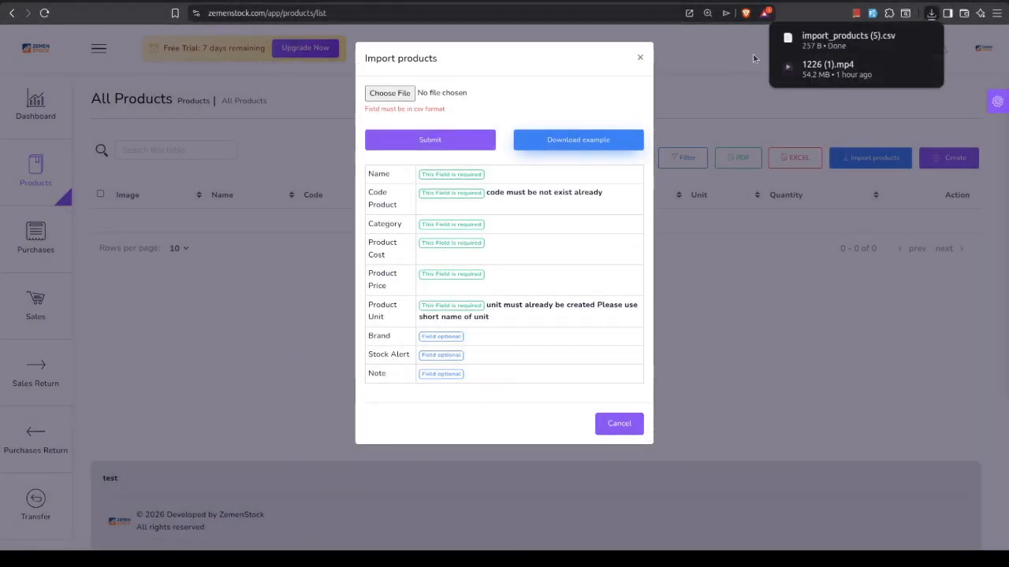
{"action": "left_click", "coordinate": [739, 44]}
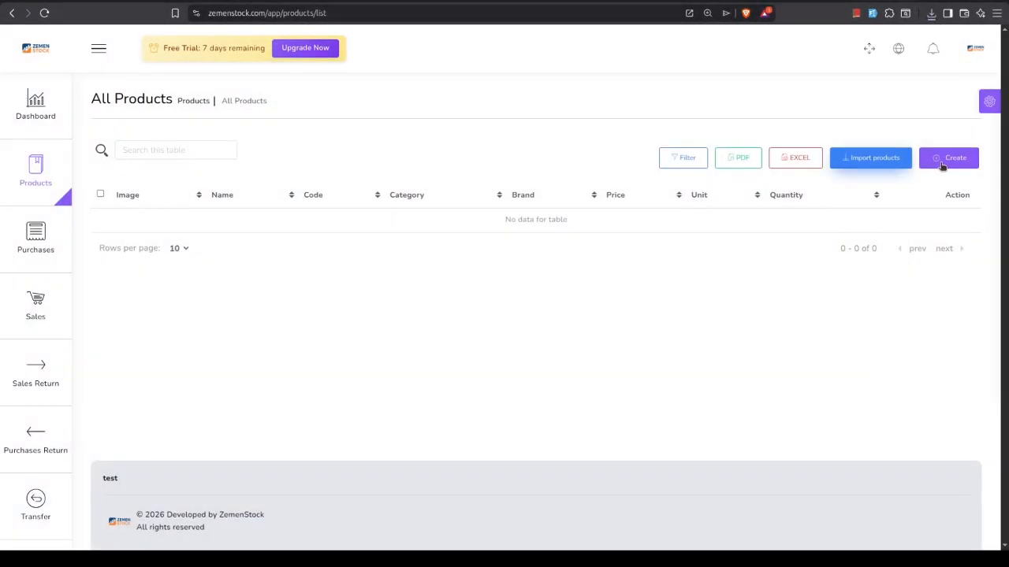
Look at the CSV file selection in the product import dialog, cancel it and close the dialog
{"action": "left_click", "coordinate": [843, 161]}
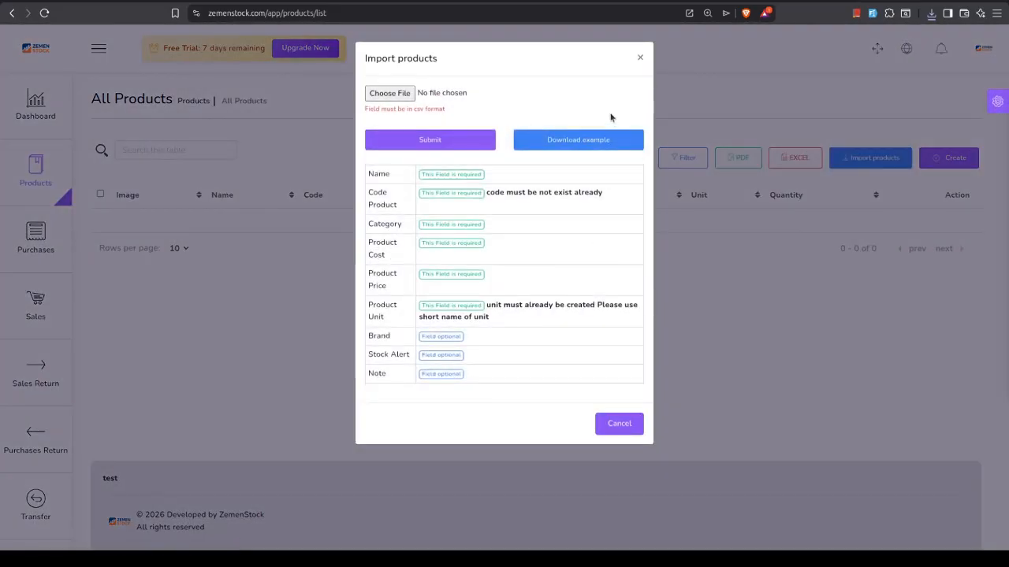
{"action": "left_click", "coordinate": [387, 95]}
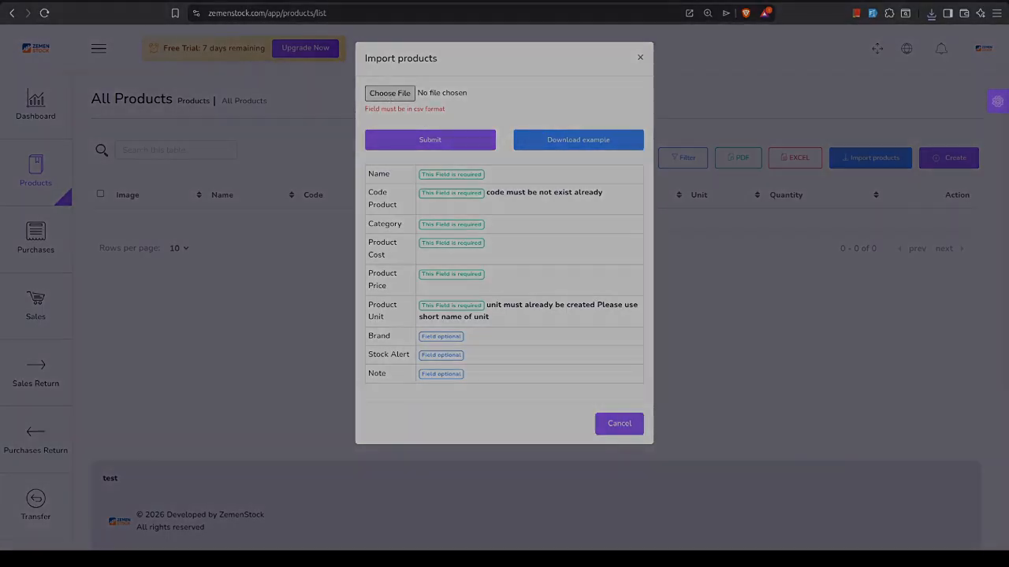
{"action": "key", "text": "Escape"}
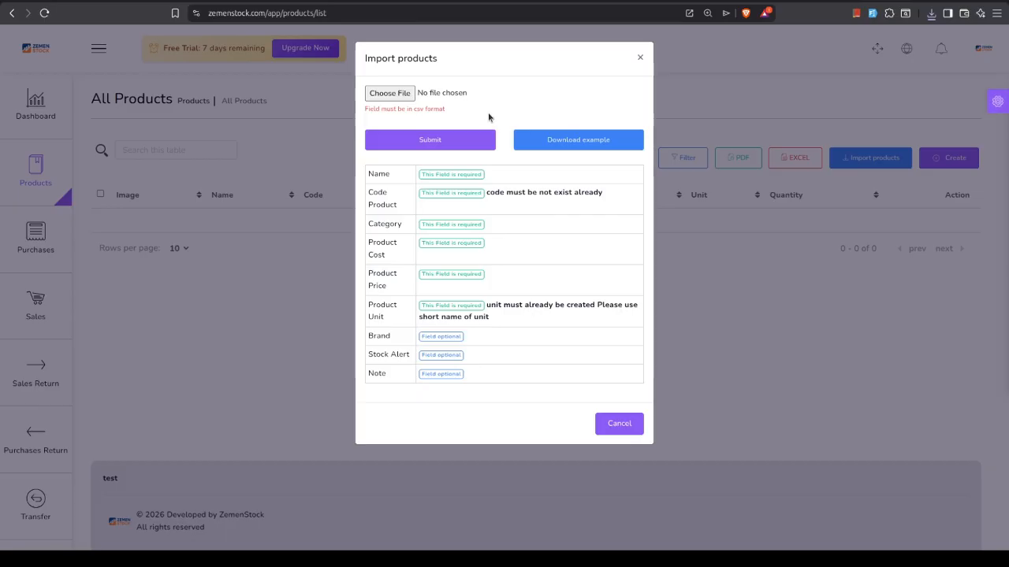
{"action": "left_click", "coordinate": [639, 59]}
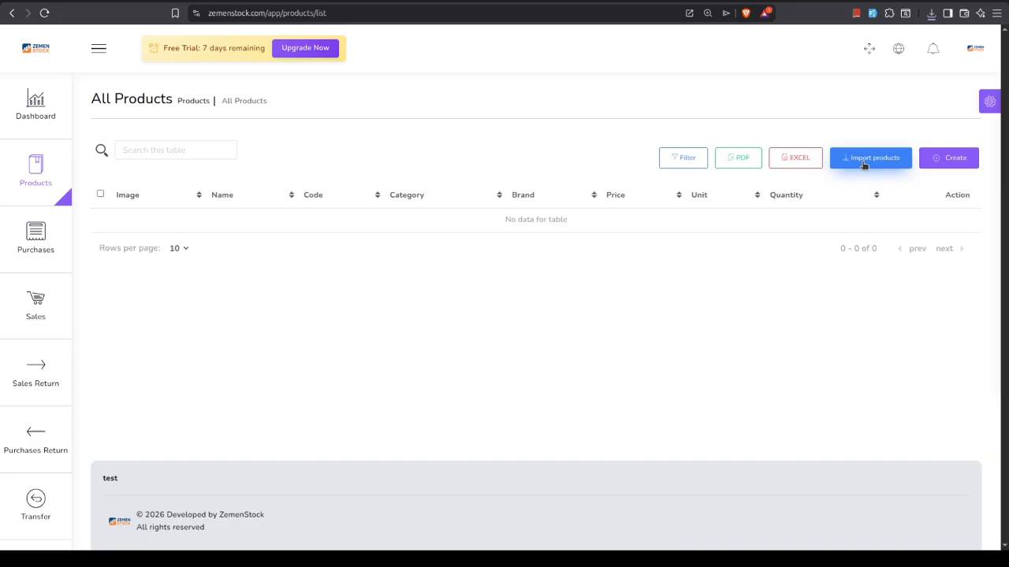
Open the product creation form and examine its Name, Code Product, Category and Brand fields
{"action": "left_click", "coordinate": [952, 161]}
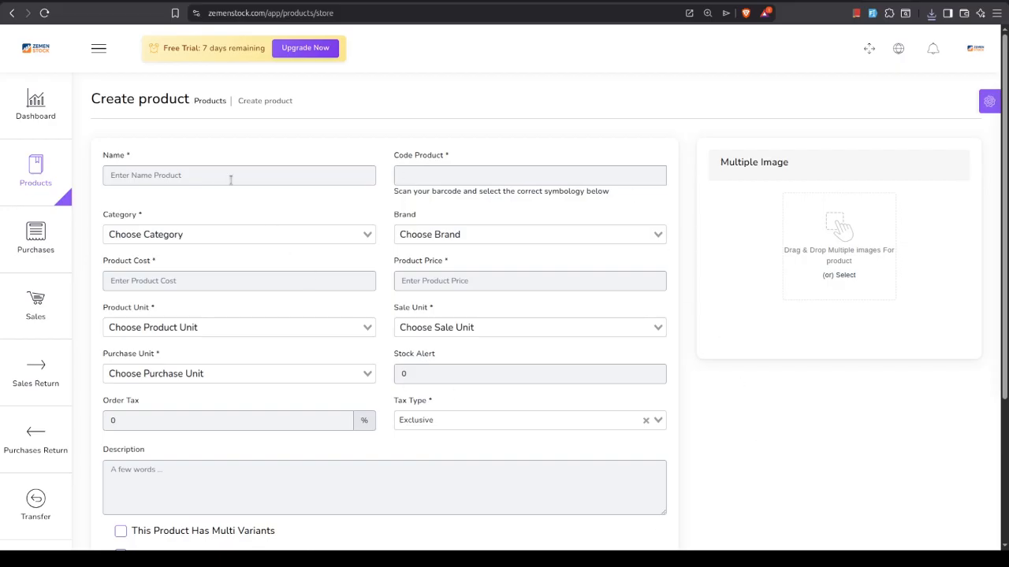
{"action": "left_click", "coordinate": [182, 175]}
{"action": "left_click", "coordinate": [441, 178]}
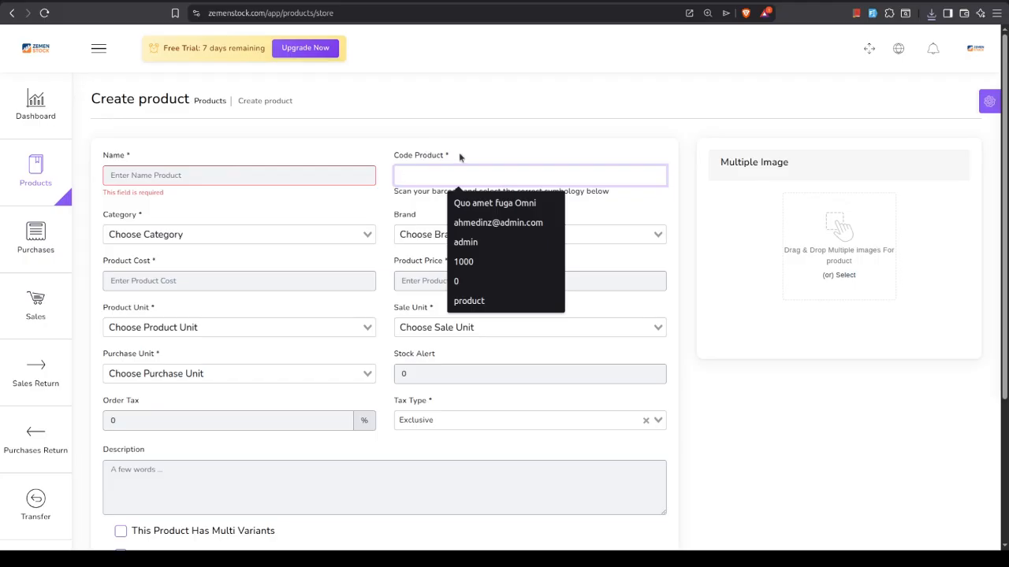
{"action": "left_click_drag", "start_coordinate": [461, 155], "coordinate": [394, 155]}
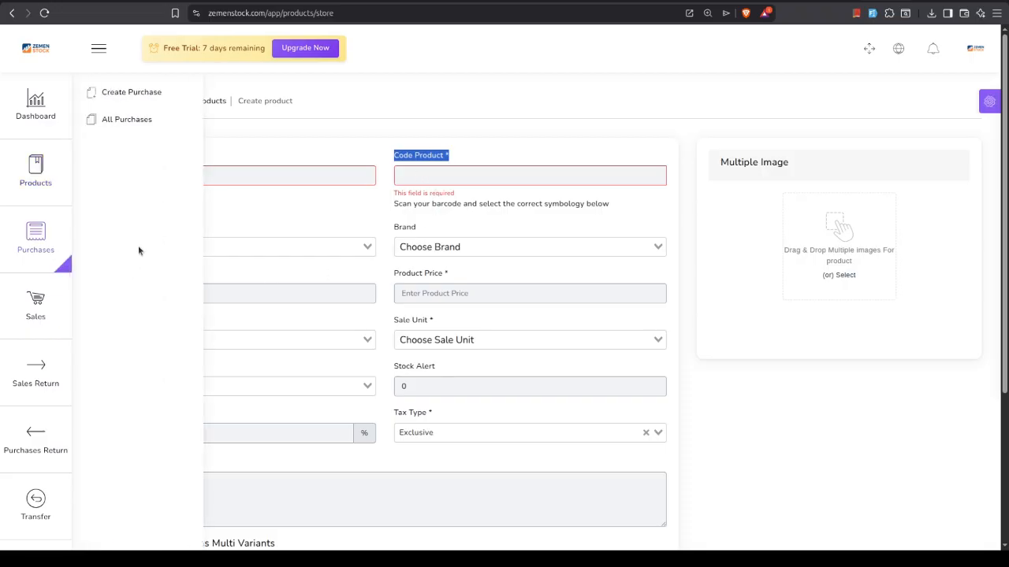
{"action": "left_click", "coordinate": [234, 250]}
{"action": "left_click", "coordinate": [234, 250]}
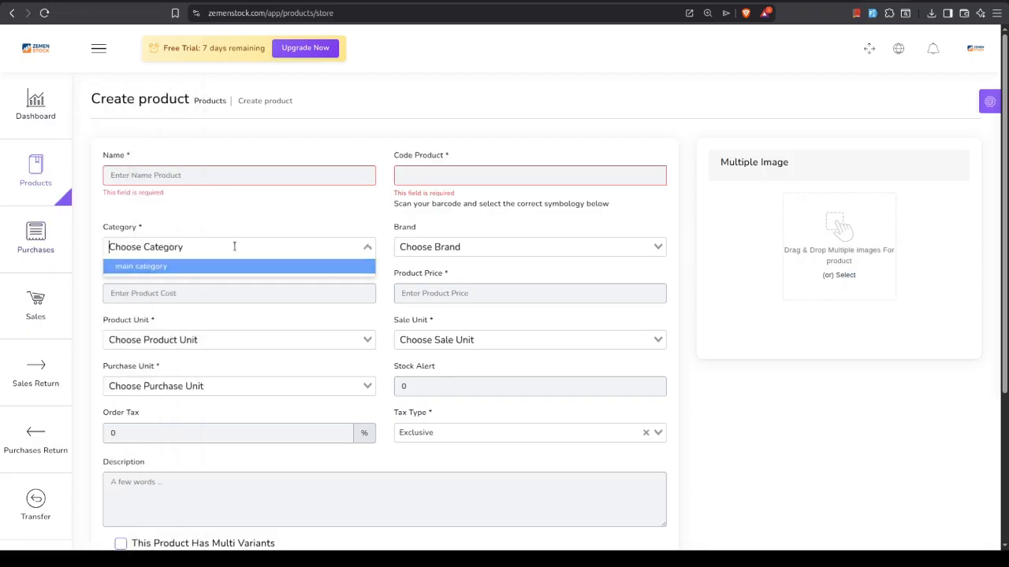
{"action": "left_click", "coordinate": [421, 248]}
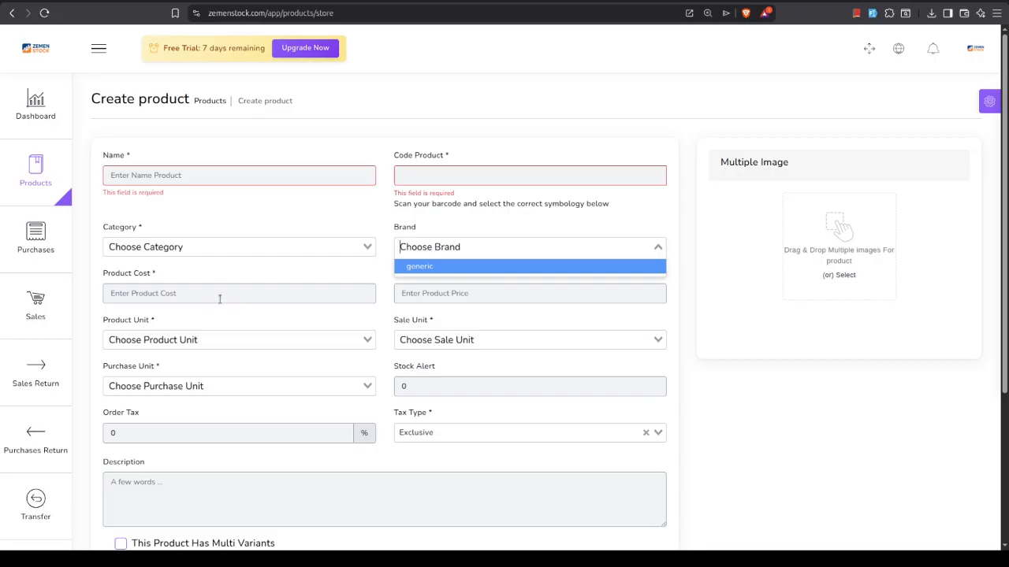
Examine the cost, price, product unit and stock alert fields of the product creation form
{"action": "left_click", "coordinate": [362, 288]}
{"action": "left_click", "coordinate": [436, 293]}
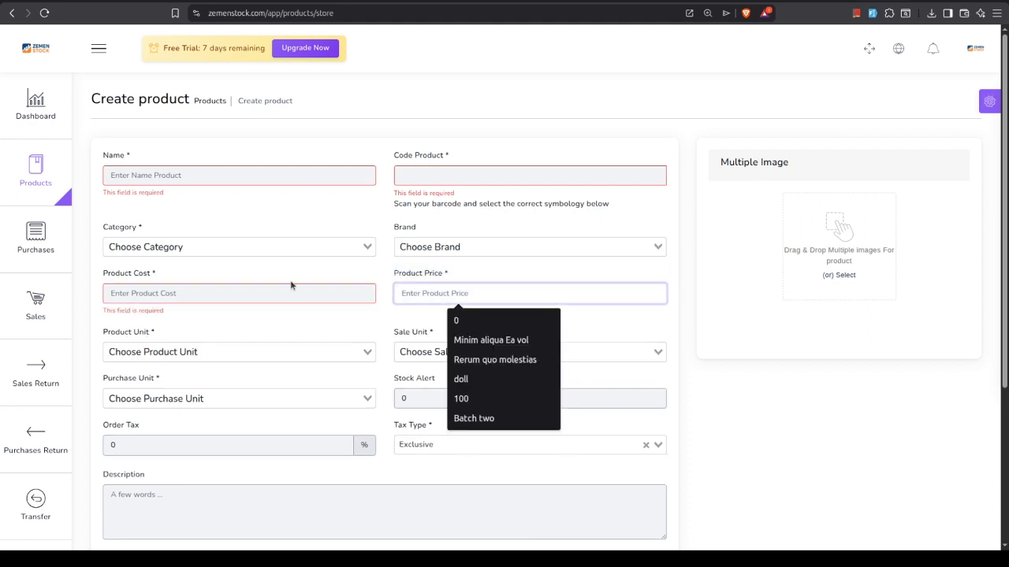
{"action": "left_click", "coordinate": [141, 352]}
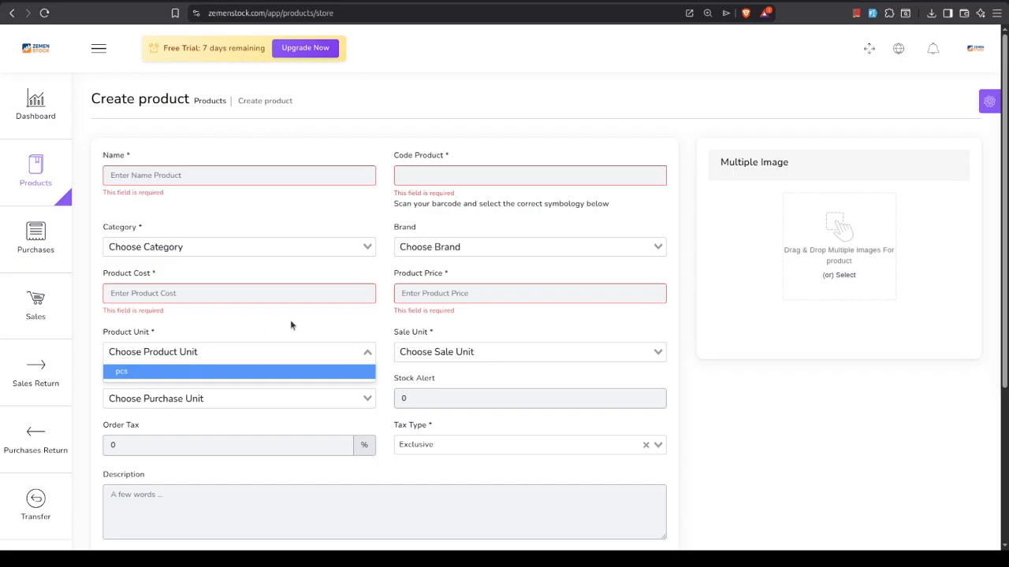
{"action": "left_click", "coordinate": [369, 348]}
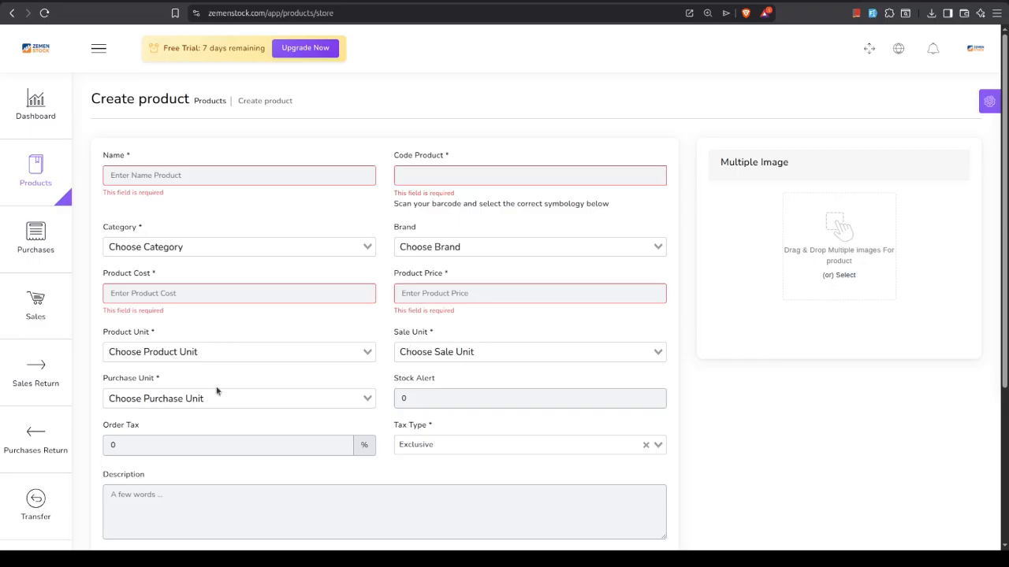
{"action": "left_click", "coordinate": [434, 398]}
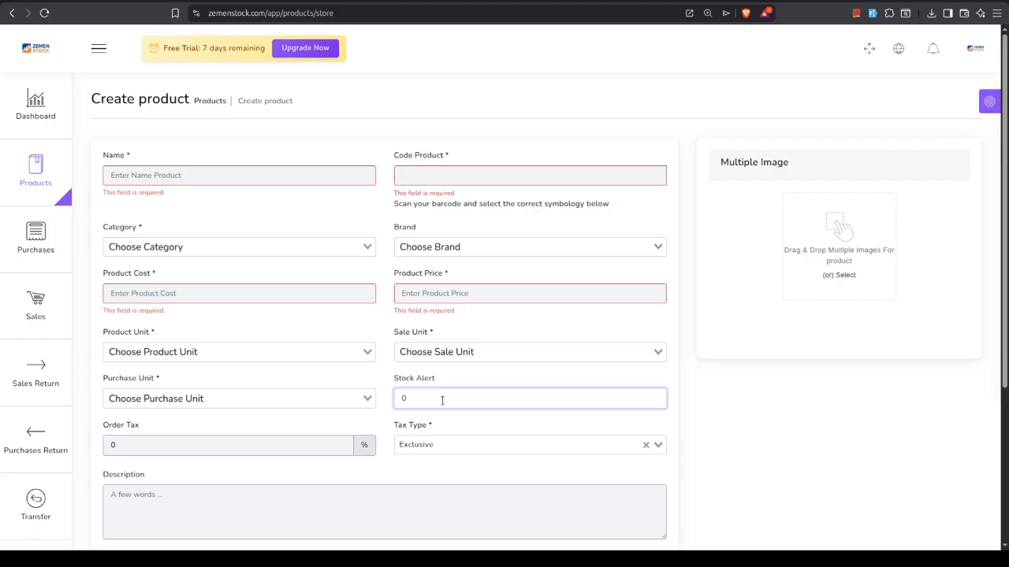
Try the multi-variants, IMEI/serial number and not-for-selling options in the product creation form
{"action": "scroll", "coordinate": [271, 429], "scroll_direction": "down", "scroll_amount": 2}
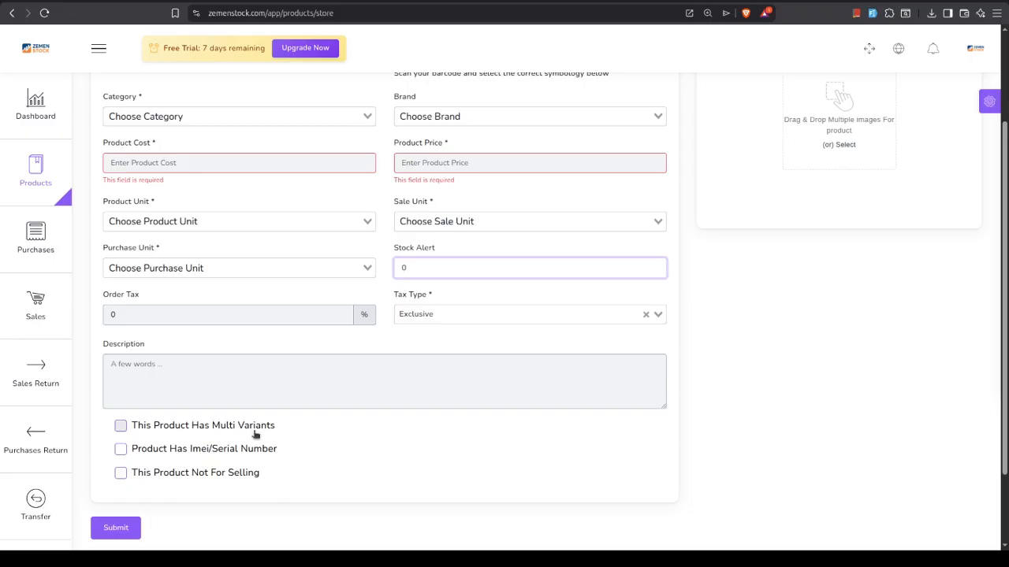
{"action": "left_click", "coordinate": [121, 427]}
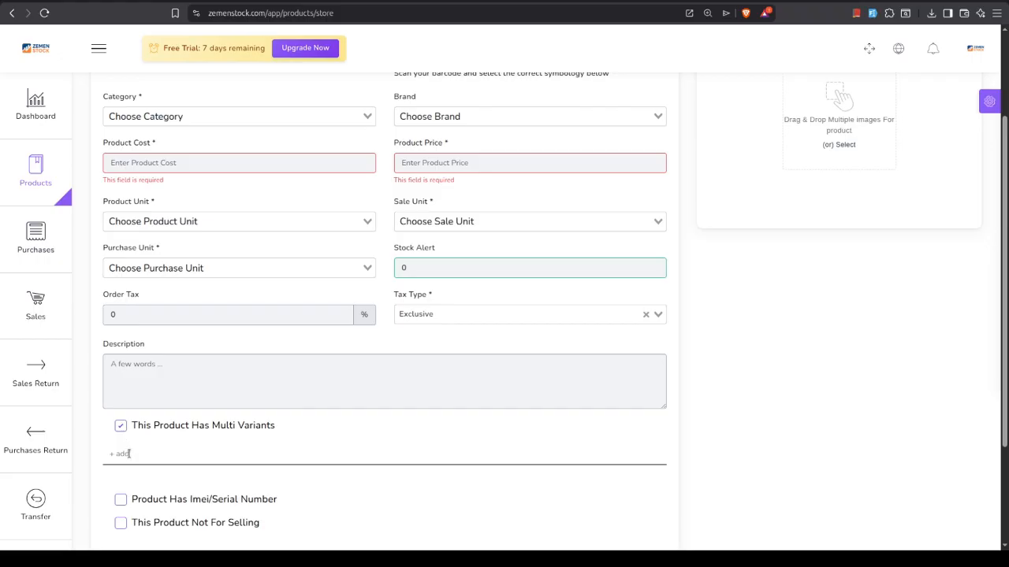
{"action": "left_click", "coordinate": [120, 426]}
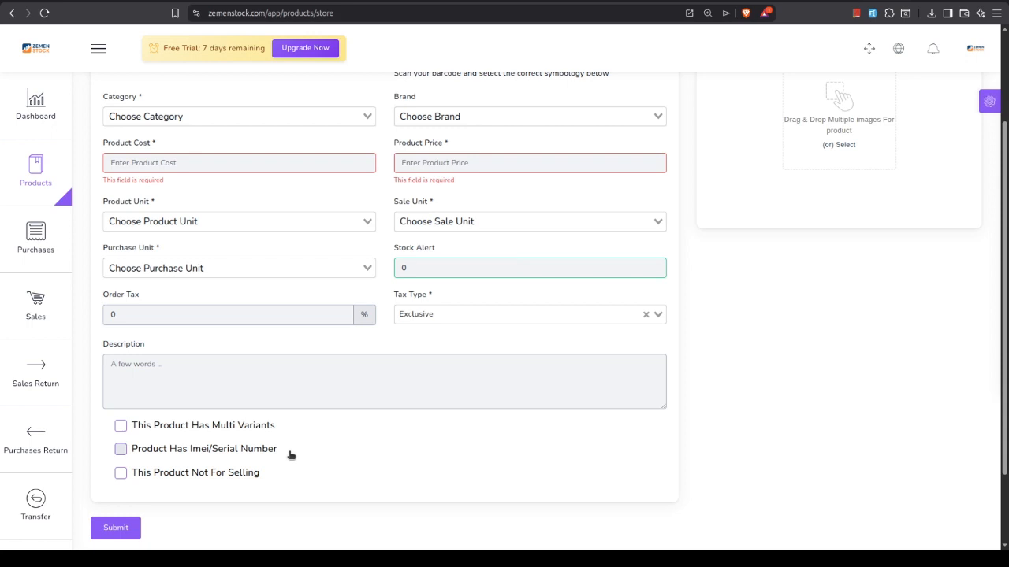
{"action": "left_click", "coordinate": [120, 450]}
{"action": "left_click", "coordinate": [121, 474]}
{"action": "left_click", "coordinate": [121, 475]}
{"action": "scroll", "coordinate": [452, 450], "scroll_direction": "up", "scroll_amount": 3}
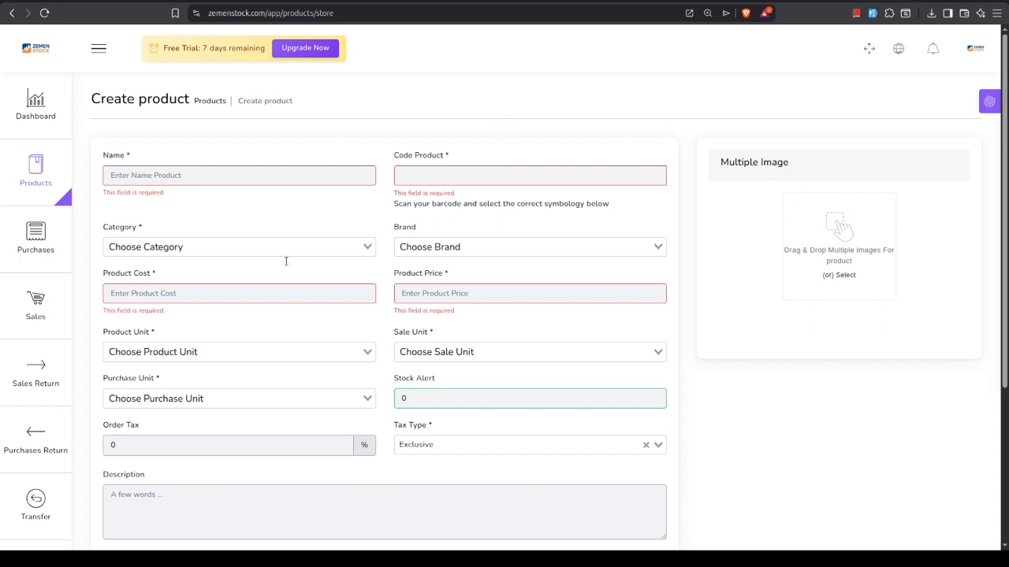
Visit the product units page and go on to the list of all purchases
{"action": "mouse_move", "coordinate": [11, 171]}
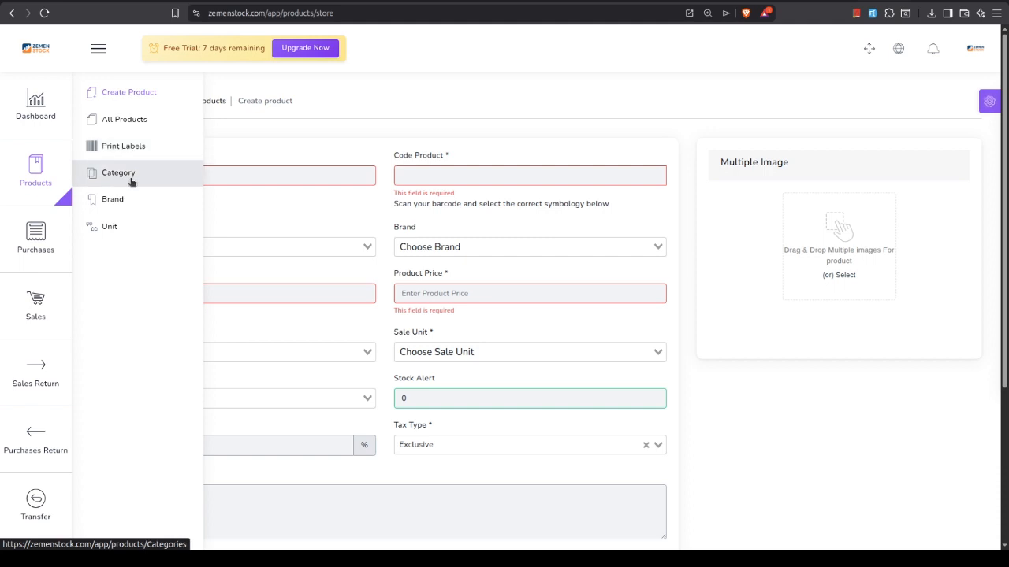
{"action": "left_click", "coordinate": [142, 234]}
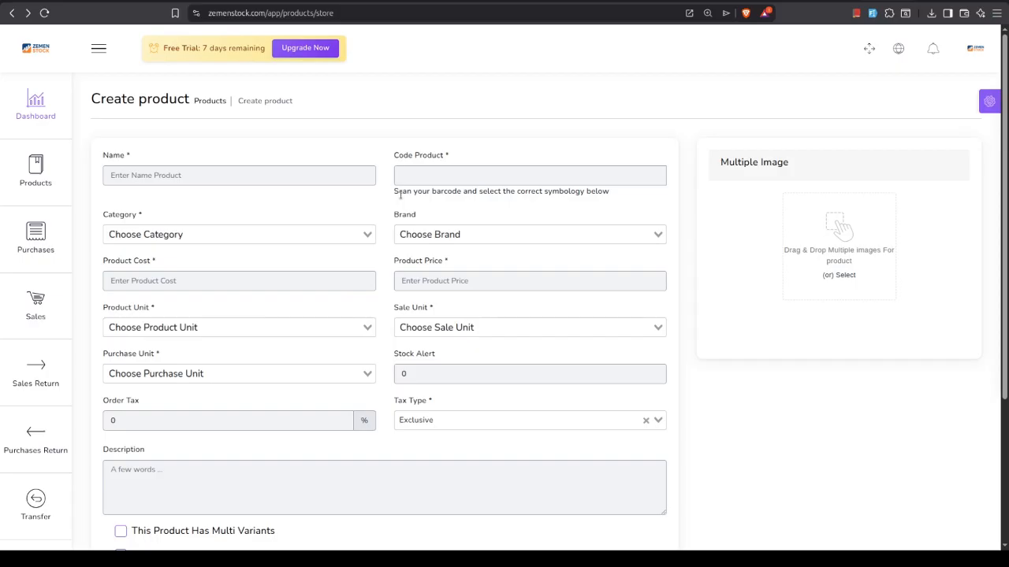
{"action": "mouse_move", "coordinate": [35, 237]}
{"action": "left_click", "coordinate": [118, 119]}
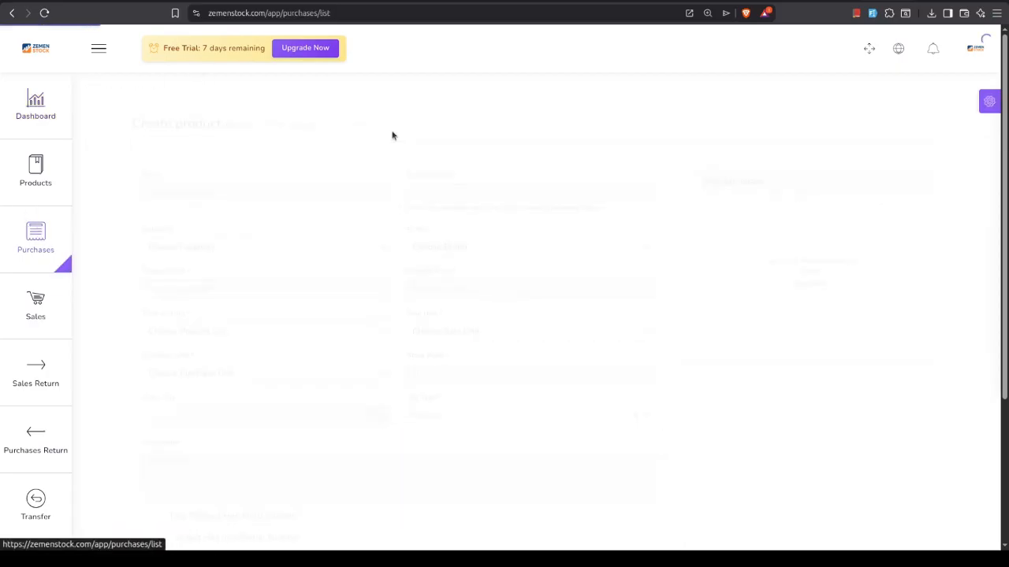
{"action": "mouse_move", "coordinate": [36, 306]}
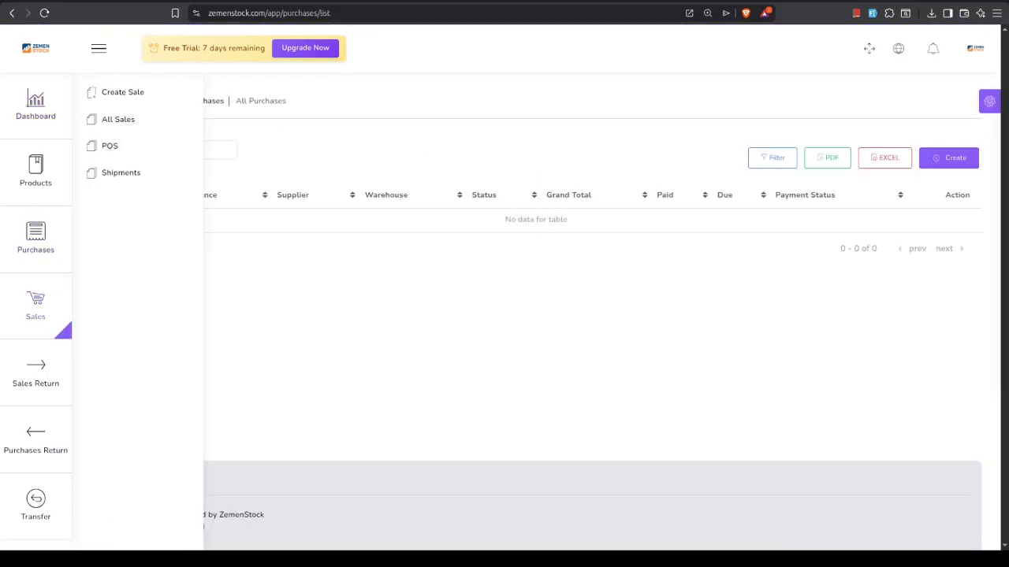
{"action": "mouse_move", "coordinate": [3, 243]}
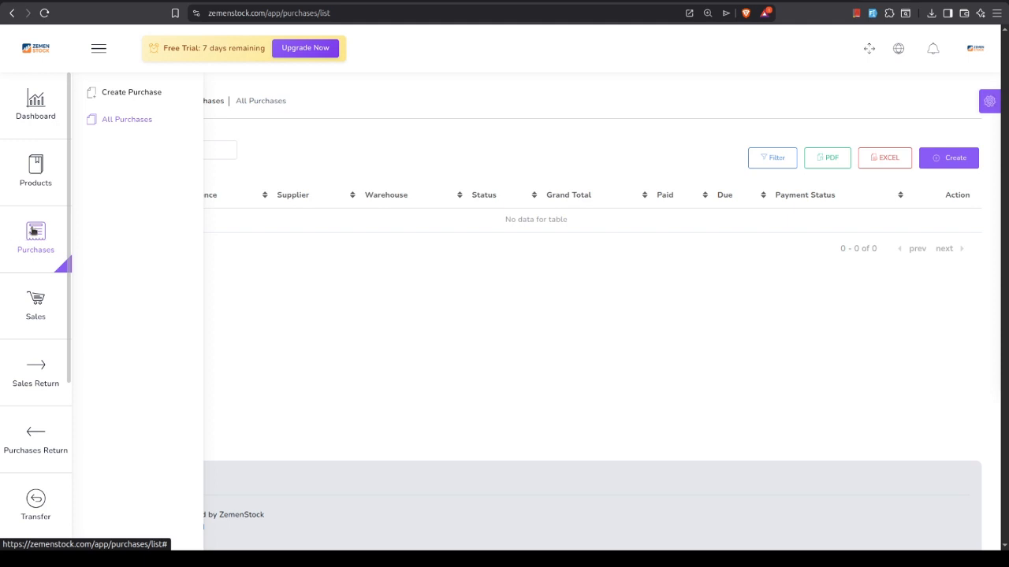
{"action": "mouse_move", "coordinate": [33, 182]}
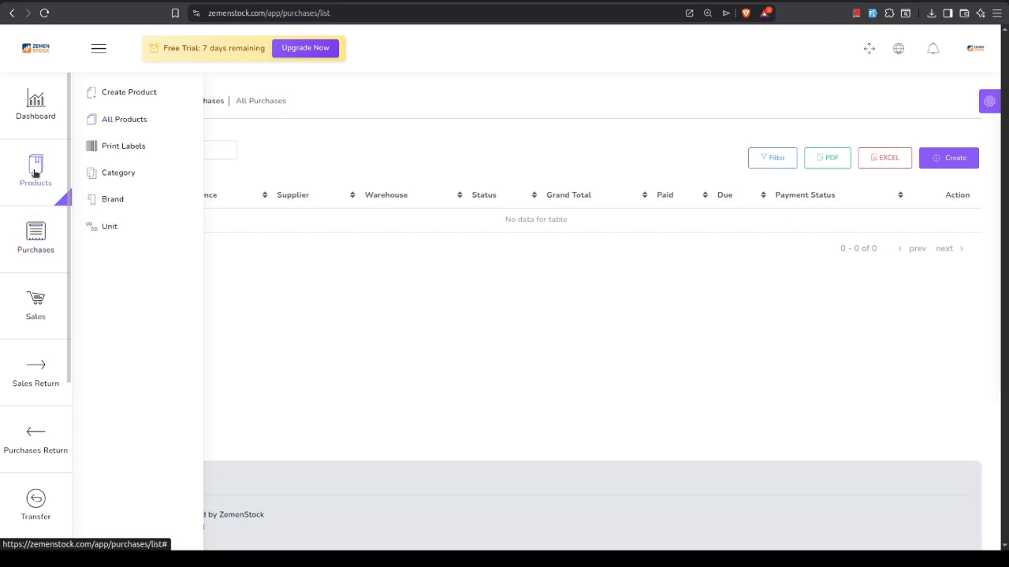
{"action": "mouse_move", "coordinate": [37, 235]}
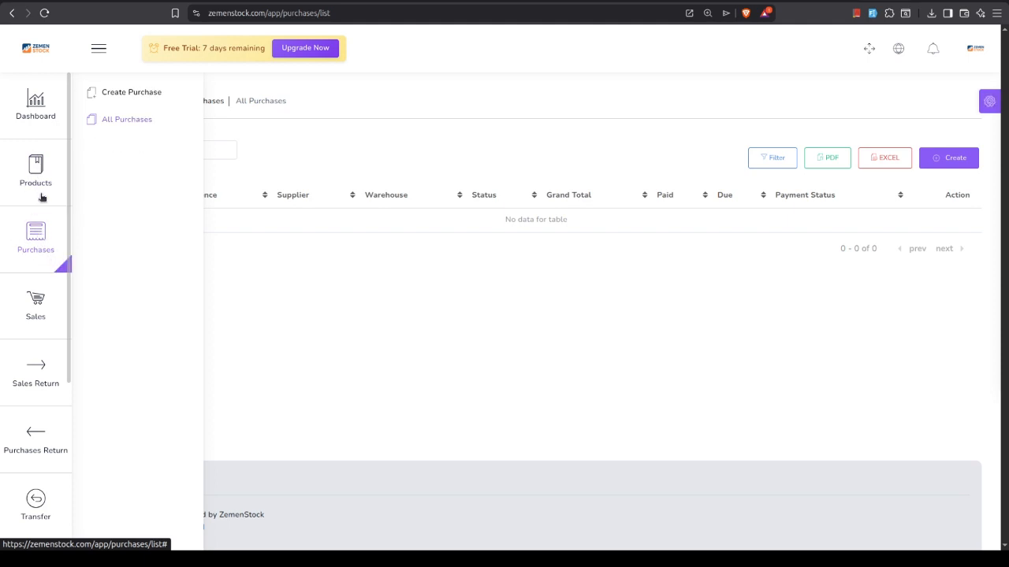
{"action": "mouse_move", "coordinate": [39, 163]}
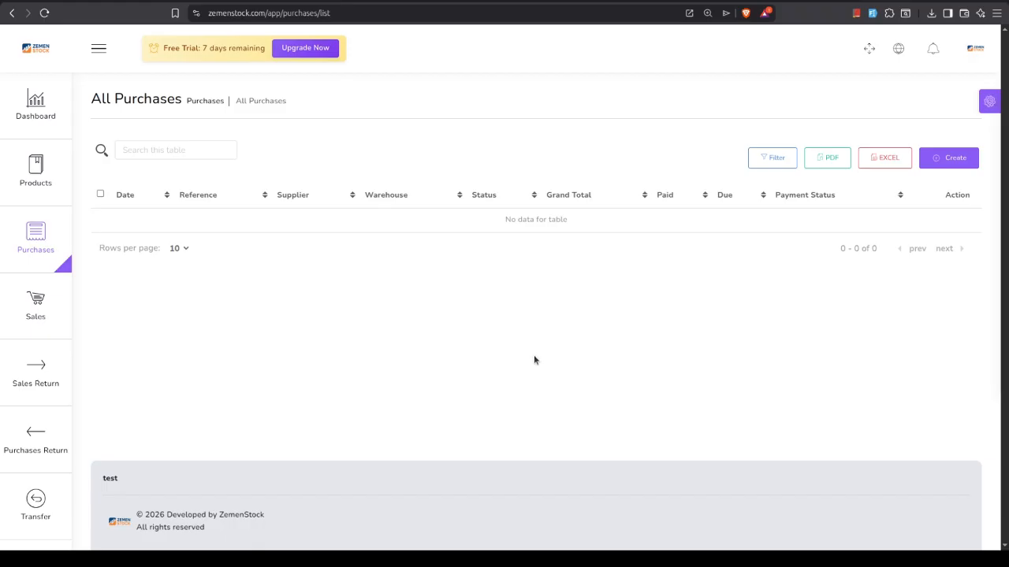
Start a new purchase, view the supplier choices and set the warehouse to main warehouse
{"action": "left_click", "coordinate": [950, 165]}
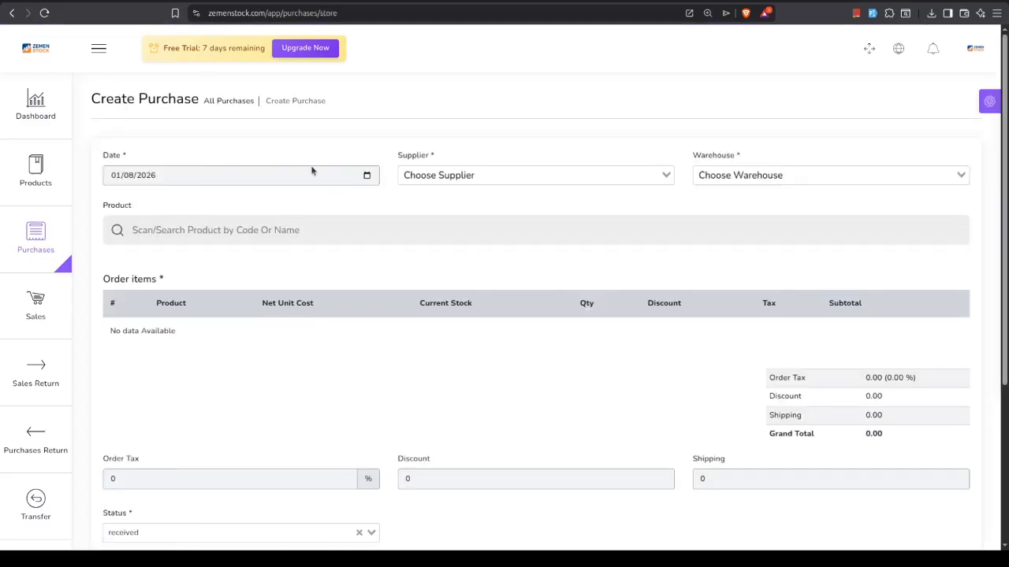
{"action": "left_click", "coordinate": [460, 176]}
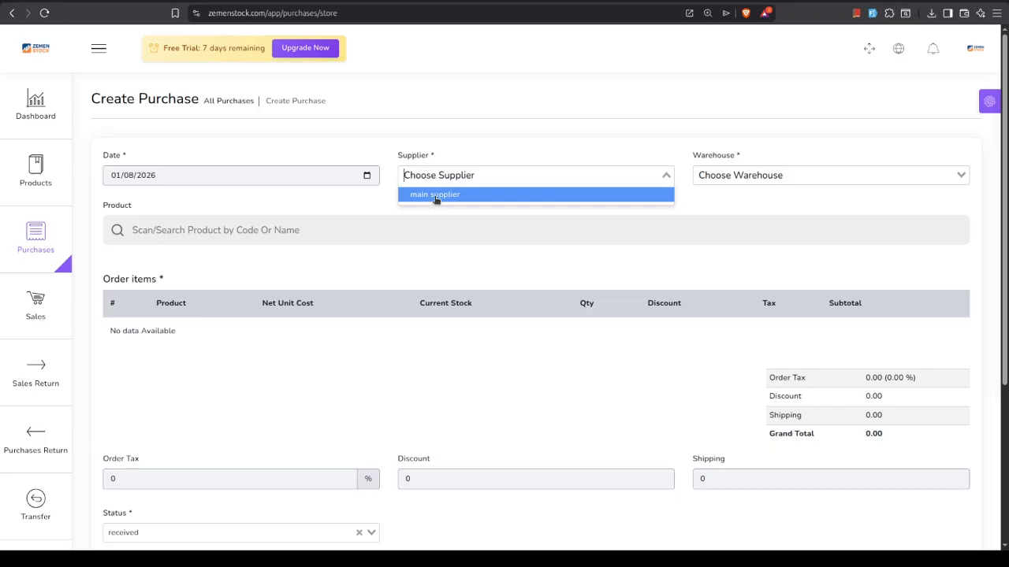
{"action": "left_click", "coordinate": [730, 199]}
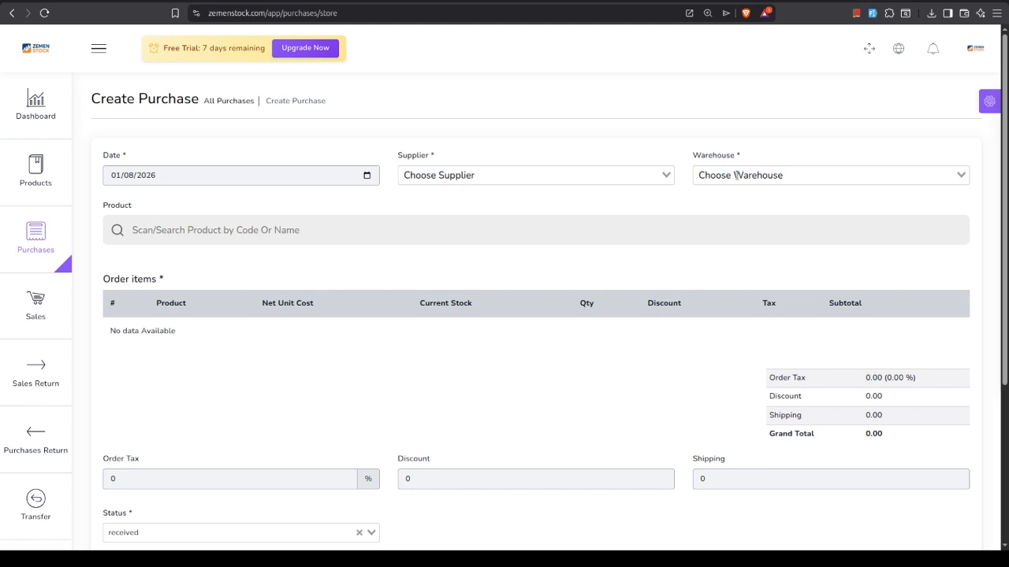
{"action": "left_click", "coordinate": [735, 174]}
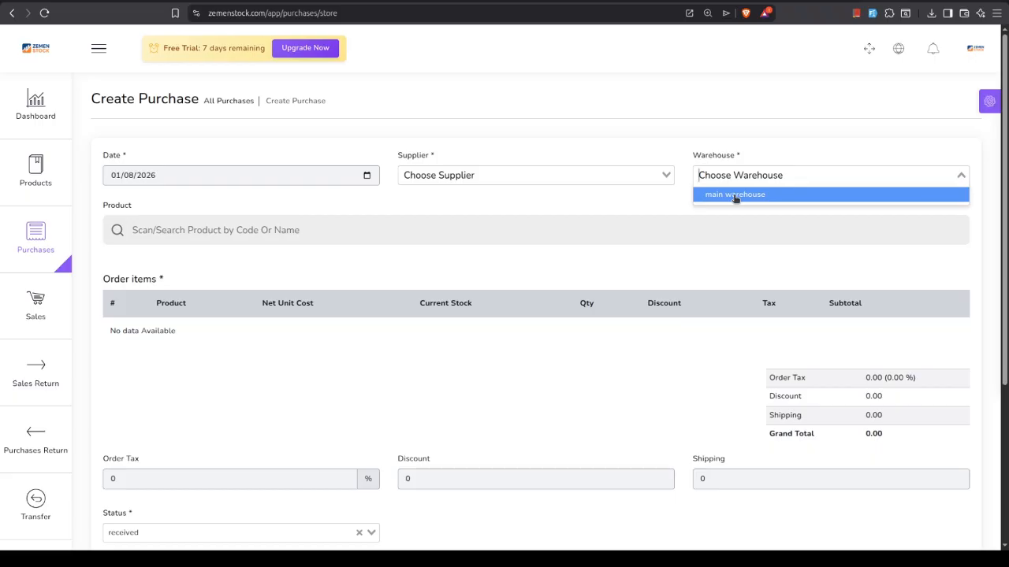
{"action": "left_click", "coordinate": [735, 194]}
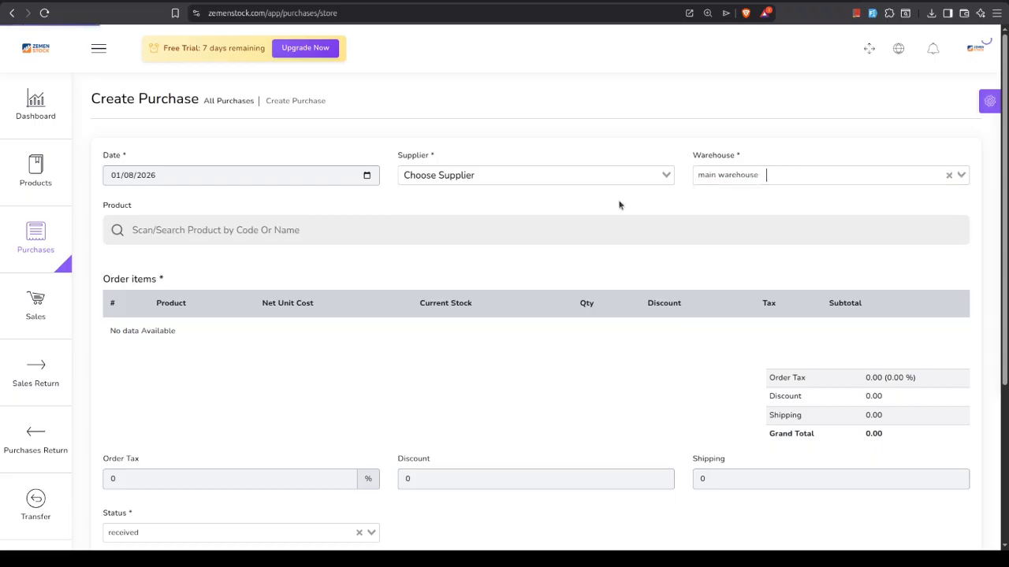
{"action": "left_click", "coordinate": [300, 237]}
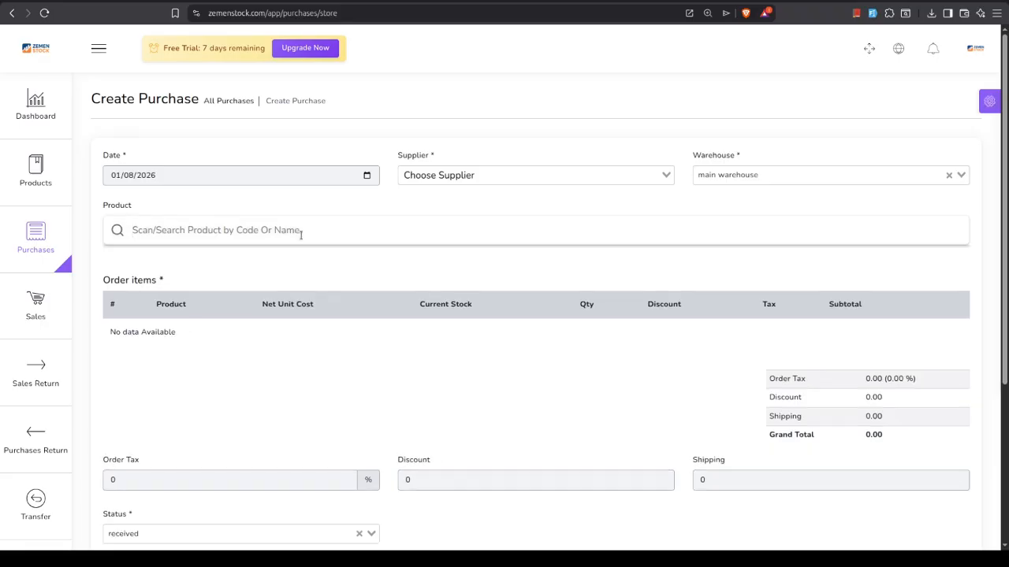
{"action": "type", "text": "p"}
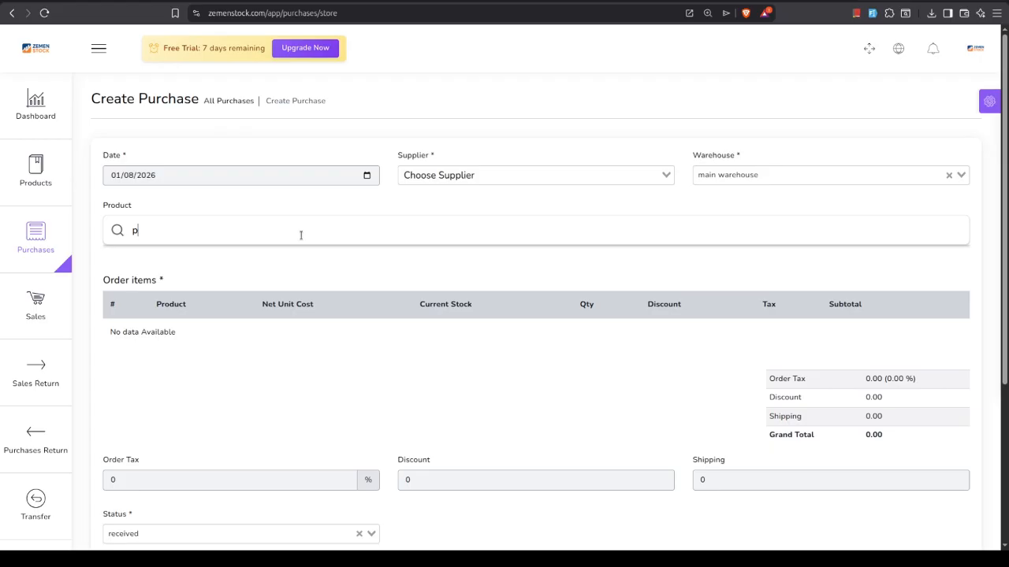
{"action": "key", "text": "BackSpace"}
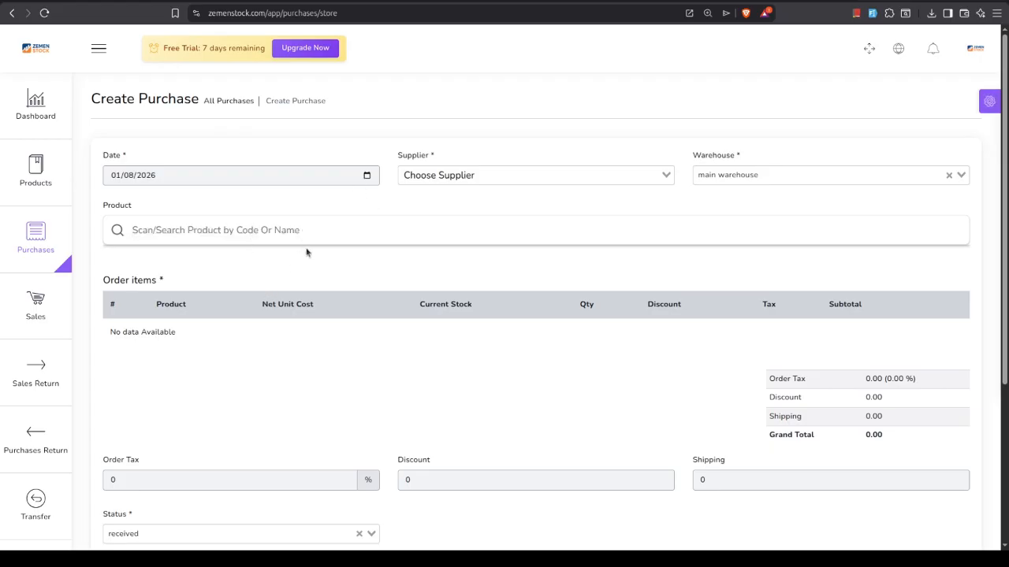
Open a new product creation form and autofill its text fields with placeholder data
{"action": "mouse_move", "coordinate": [47, 197]}
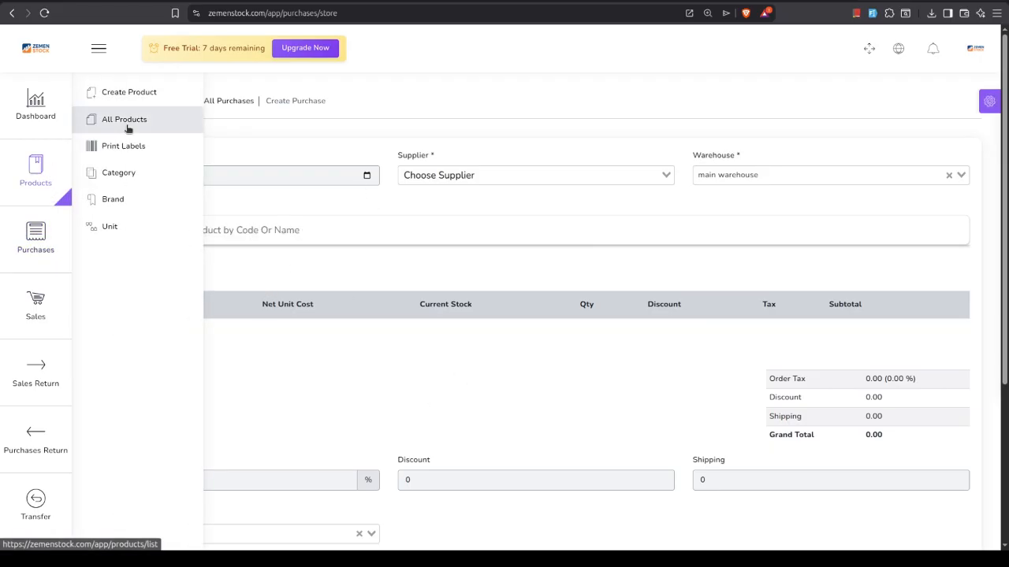
{"action": "left_click", "coordinate": [111, 92]}
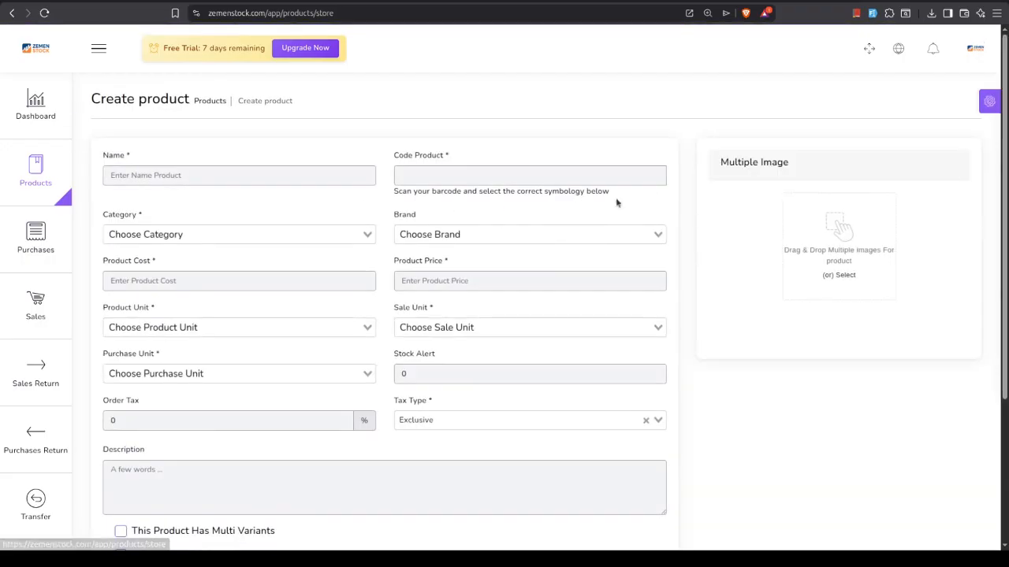
{"action": "left_click", "coordinate": [872, 13]}
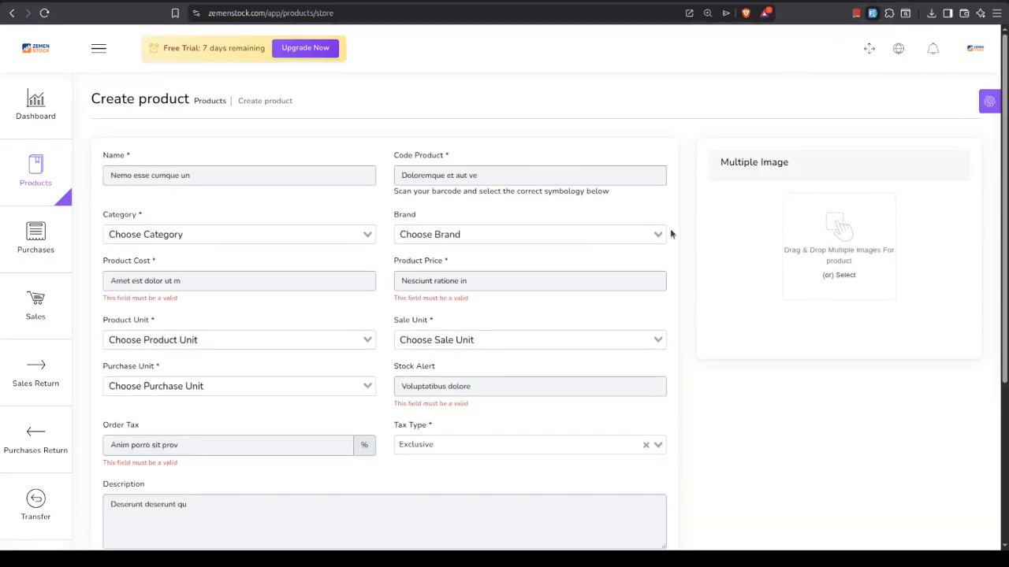
Replace the placeholder product name with "product one" and use the same text as the product code
{"action": "triple_click", "coordinate": [168, 176]}
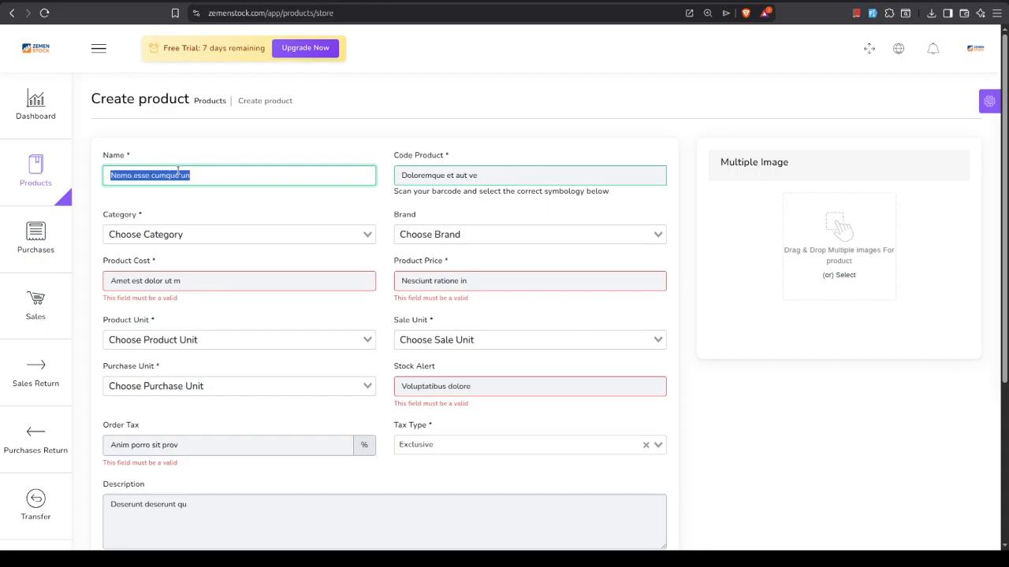
{"action": "type", "text": "prod"}
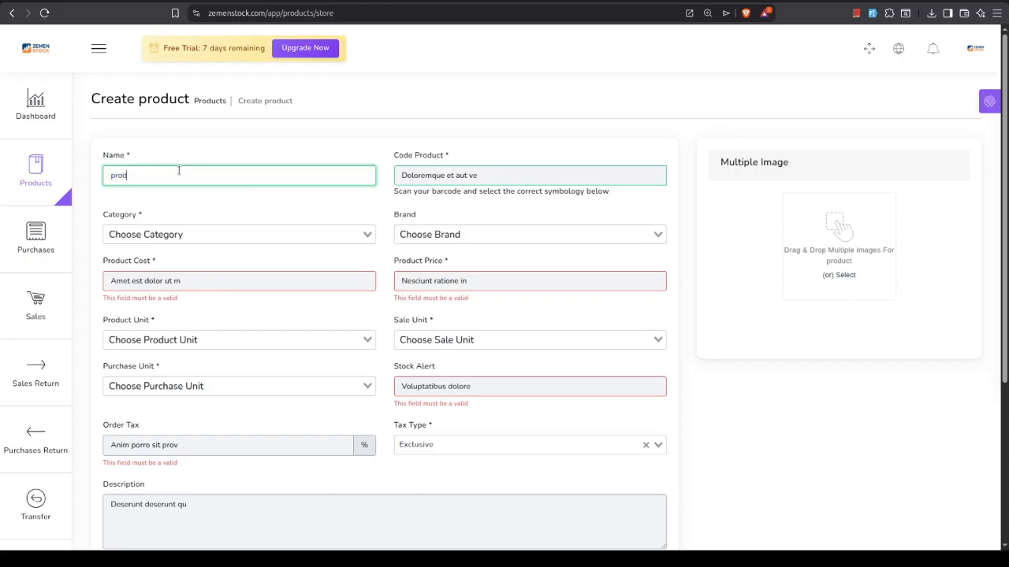
{"action": "type", "text": "uct one"}
{"action": "double_click", "coordinate": [150, 177]}
{"action": "triple_click", "coordinate": [152, 176]}
{"action": "key", "text": "ctrl+c"}
{"action": "triple_click", "coordinate": [403, 175]}
{"action": "key", "text": "ctrl+v"}
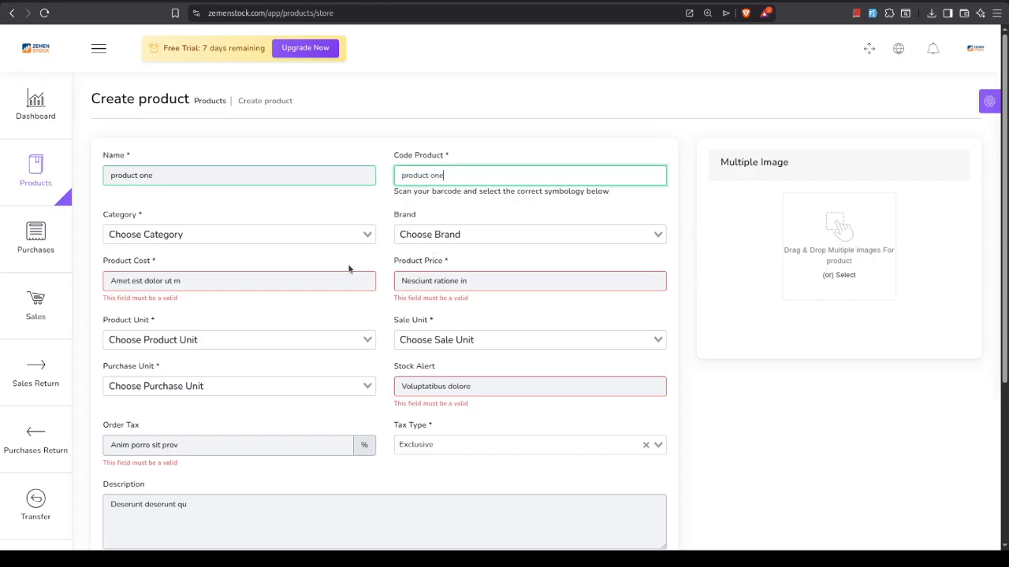
Set the product's category to main category and its brand to generic
{"action": "left_click", "coordinate": [221, 235]}
{"action": "left_click", "coordinate": [223, 255]}
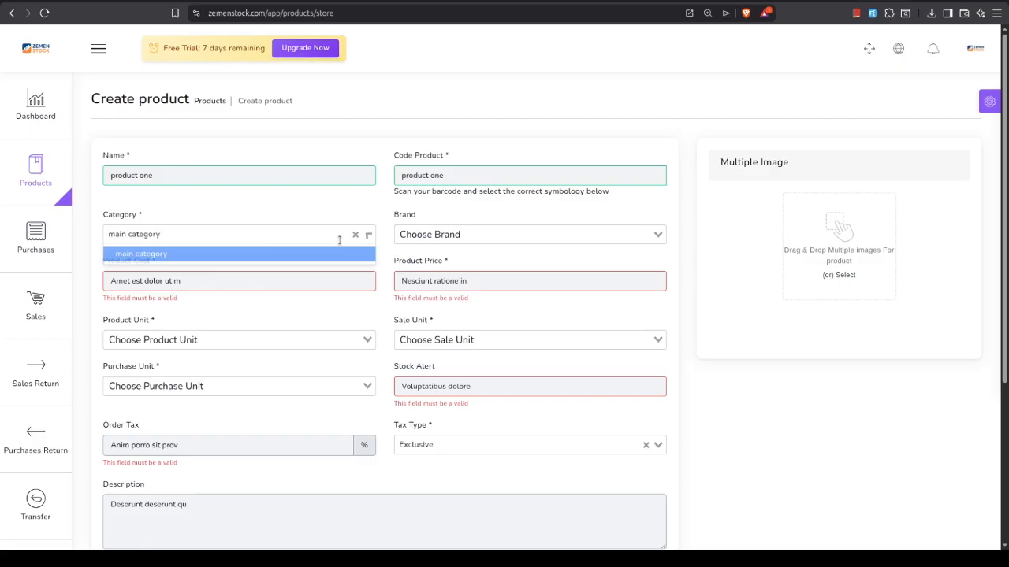
{"action": "left_click", "coordinate": [425, 234]}
{"action": "left_click", "coordinate": [424, 255]}
Set the product cost to 1000 and the product price to 1200
{"action": "triple_click", "coordinate": [260, 281]}
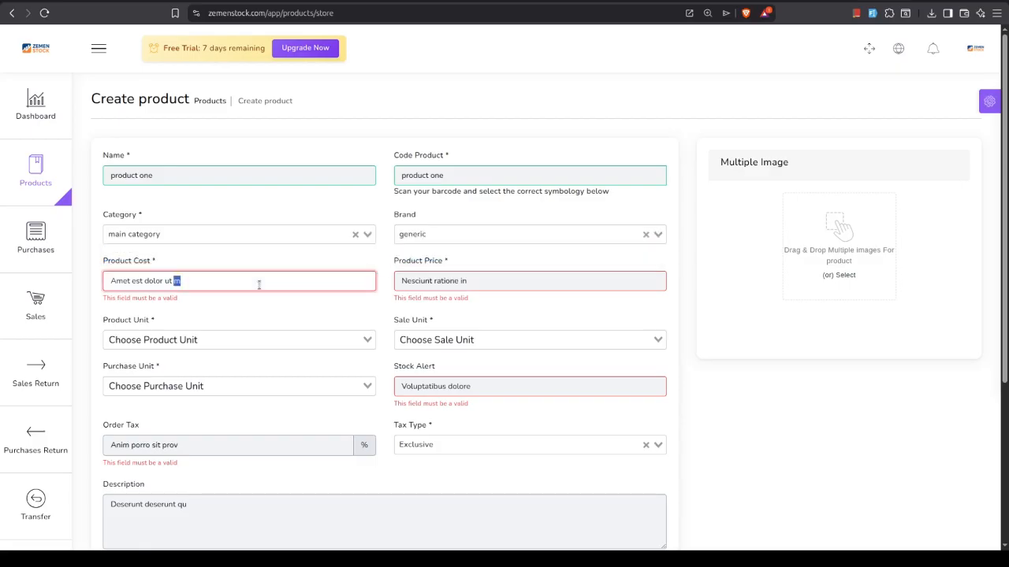
{"action": "type", "text": "1000"}
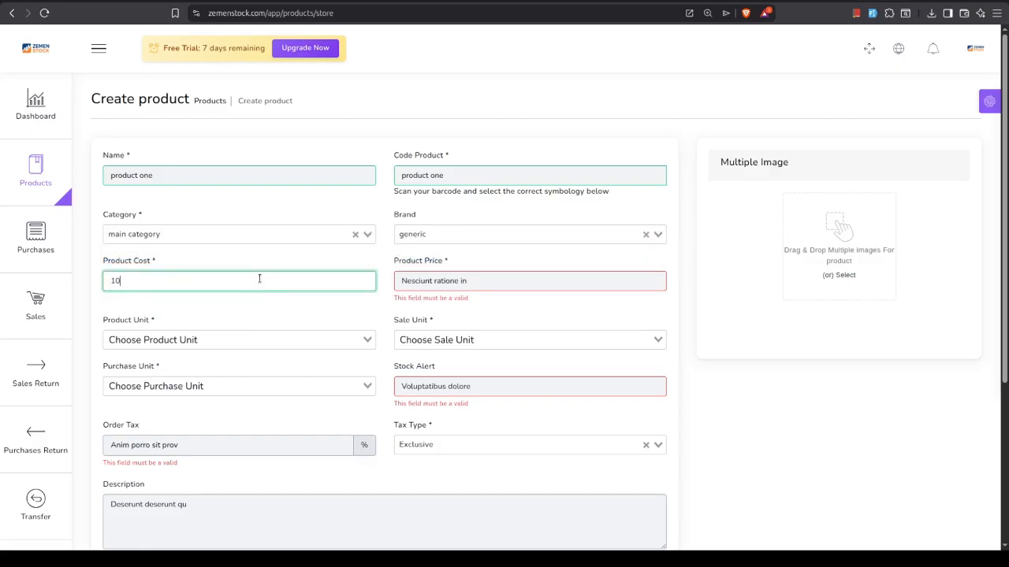
{"action": "triple_click", "coordinate": [457, 281]}
{"action": "type", "text": "1200"}
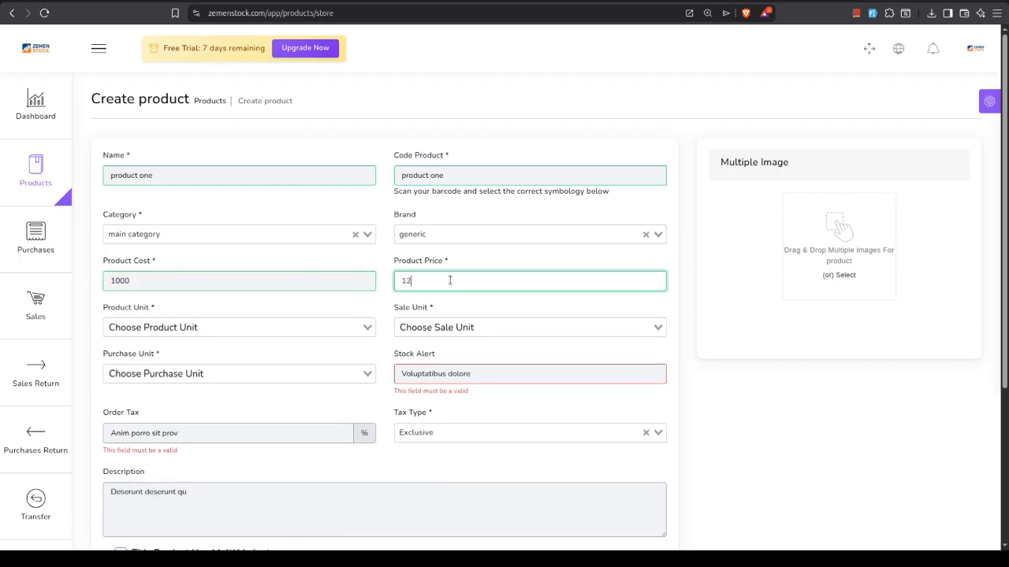
Set the product unit to pcs and try to choose a sale unit and a purchase unit
{"action": "left_click", "coordinate": [232, 331]}
{"action": "left_click", "coordinate": [272, 344]}
{"action": "left_click", "coordinate": [419, 327]}
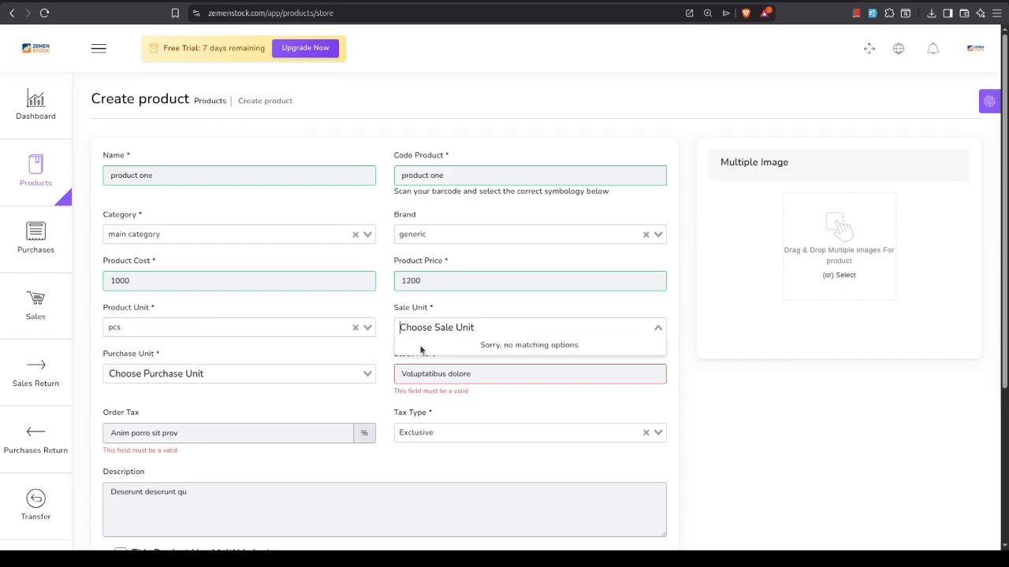
{"action": "left_click", "coordinate": [203, 326]}
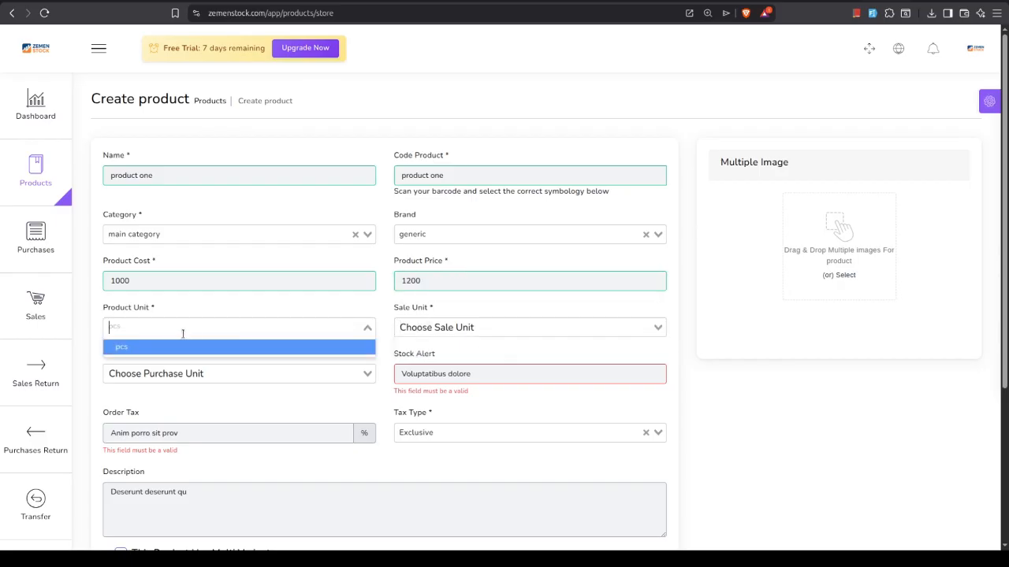
{"action": "left_click", "coordinate": [168, 344]}
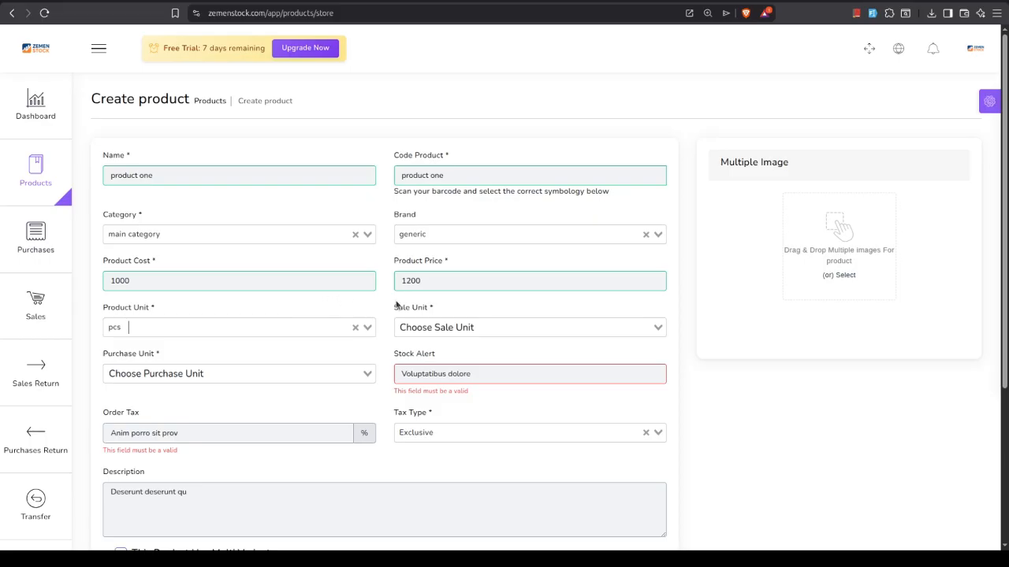
{"action": "left_click", "coordinate": [460, 331]}
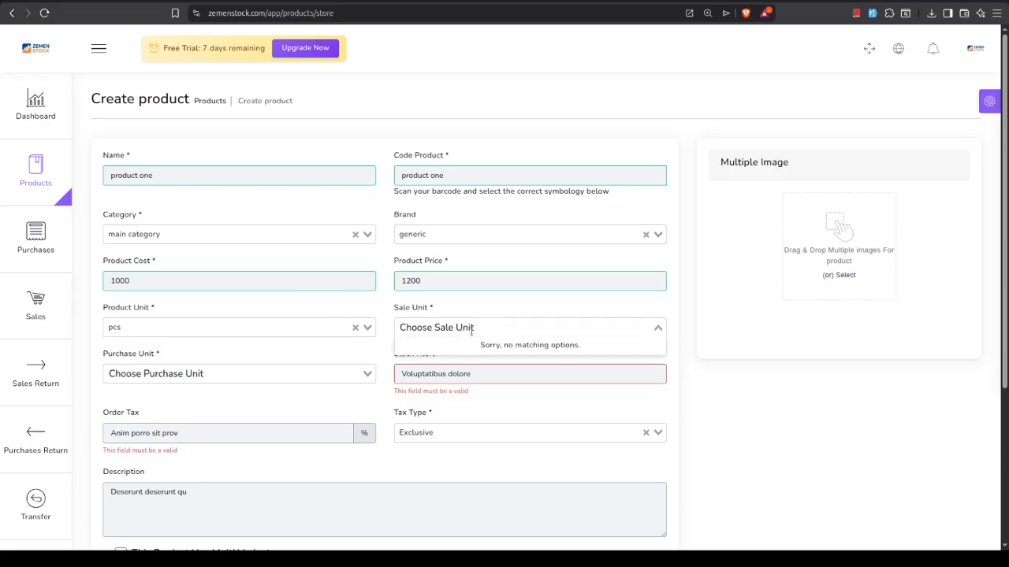
{"action": "left_click", "coordinate": [166, 370]}
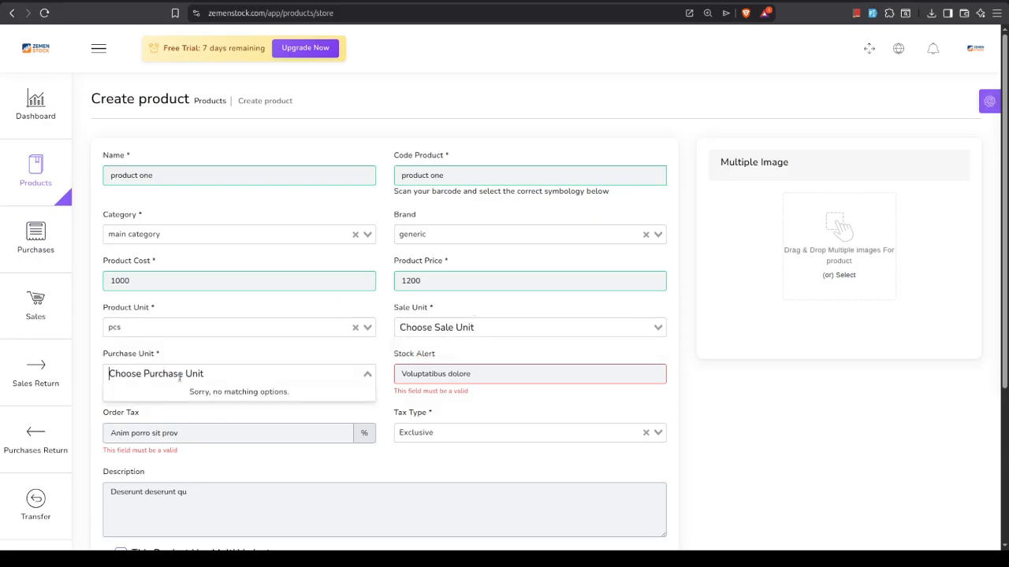
Reselect pcs as the product unit, and set the sale unit and purchase unit to pcs as well
{"action": "left_click", "coordinate": [137, 328]}
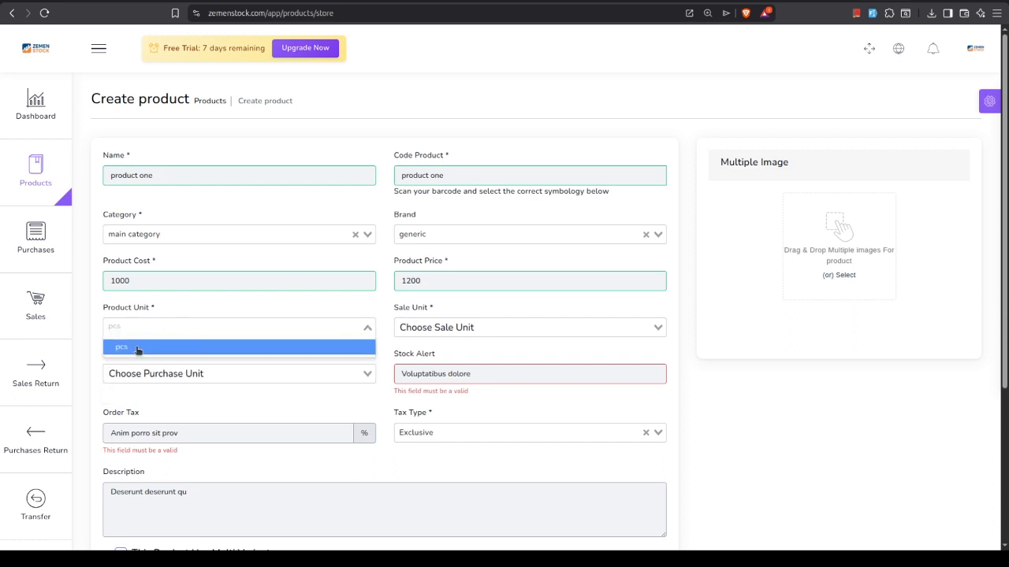
{"action": "left_click", "coordinate": [134, 350]}
{"action": "left_click", "coordinate": [431, 330]}
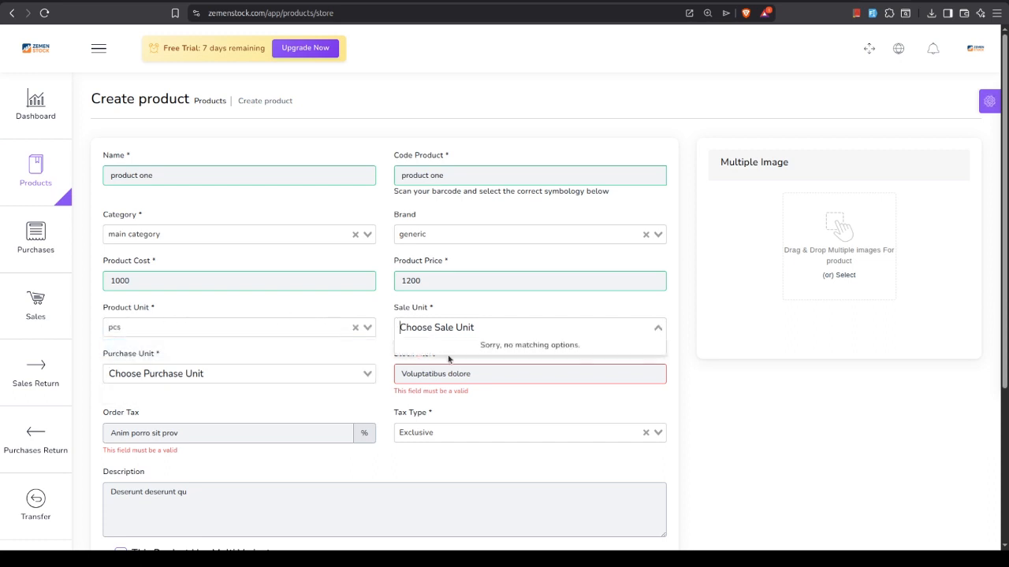
{"action": "left_click", "coordinate": [484, 344]}
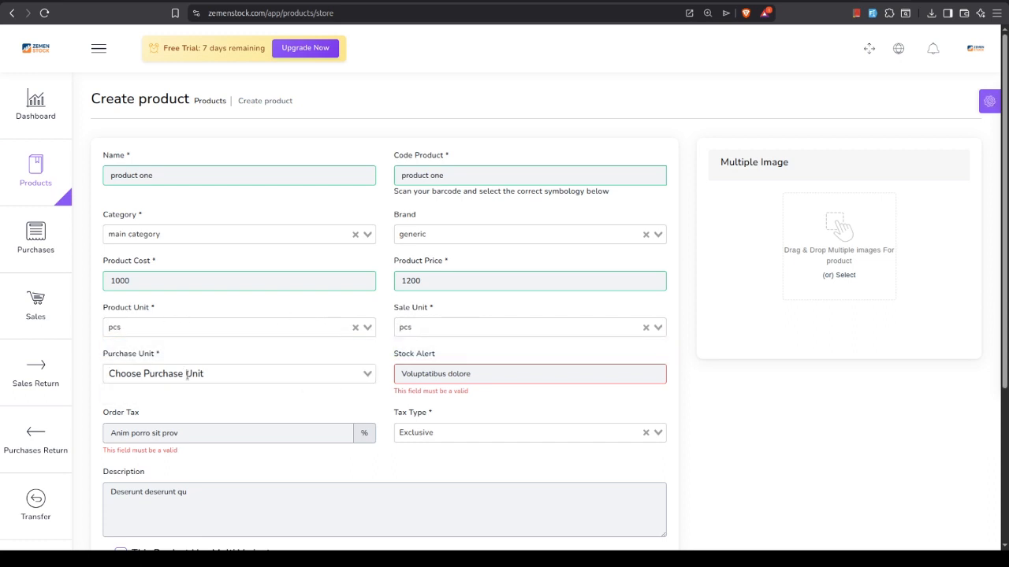
{"action": "left_click", "coordinate": [197, 370]}
{"action": "left_click", "coordinate": [198, 394]}
Set the stock alert to 10 and clear the placeholder text from the order tax
{"action": "triple_click", "coordinate": [438, 374]}
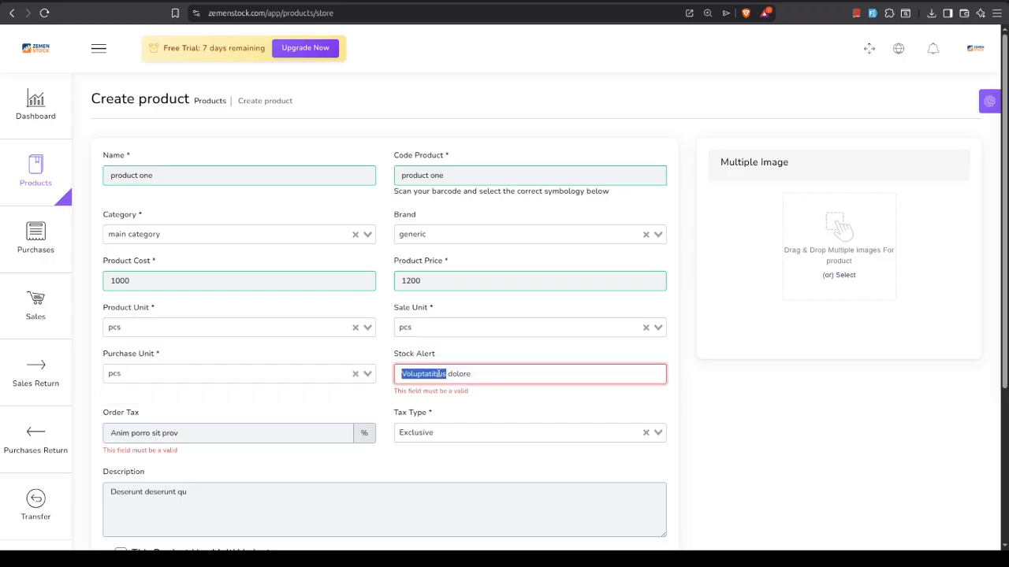
{"action": "type", "text": "10"}
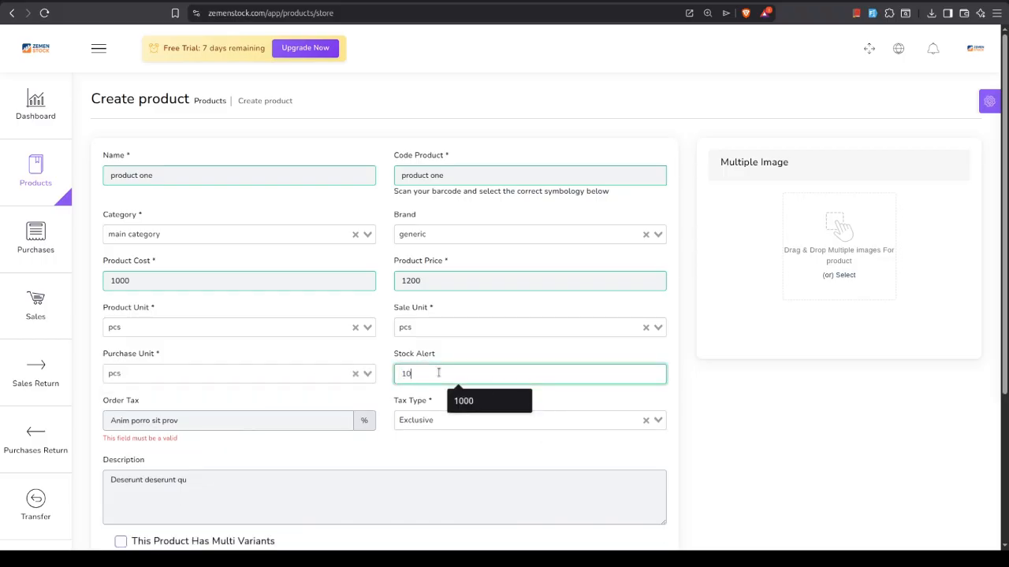
{"action": "triple_click", "coordinate": [211, 420]}
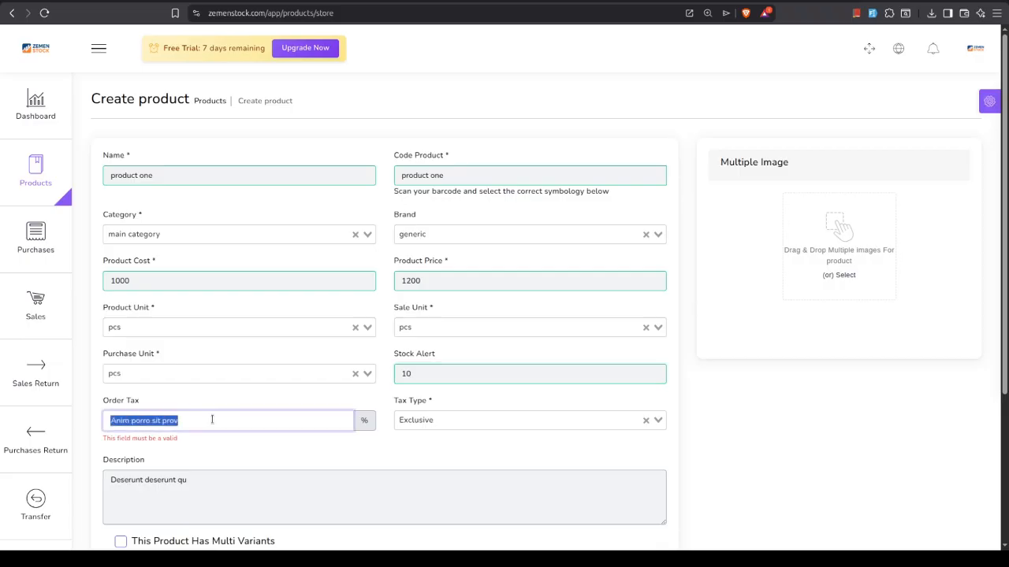
{"action": "key", "text": "BackSpace"}
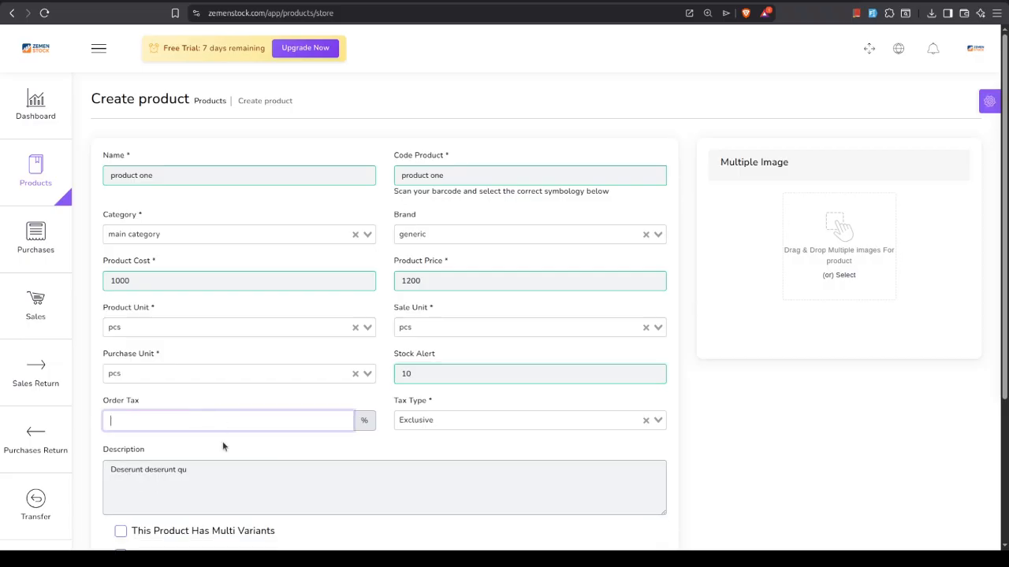
{"action": "left_click", "coordinate": [222, 441]}
Mark the product as having an IMEI/serial number and submit the product form
{"action": "scroll", "coordinate": [222, 441], "scroll_direction": "down", "scroll_amount": 3}
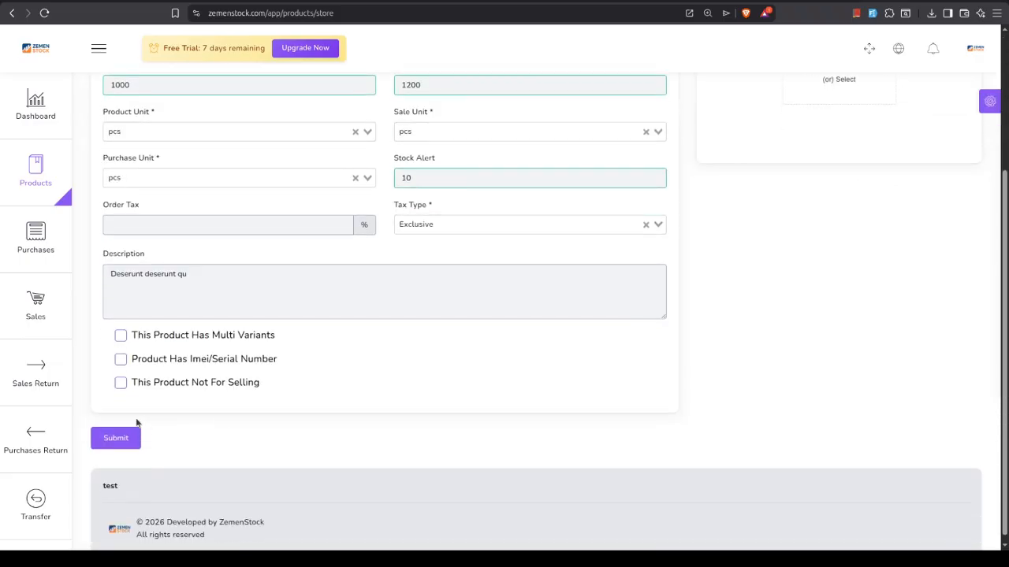
{"action": "left_click", "coordinate": [121, 361]}
{"action": "left_click", "coordinate": [109, 438]}
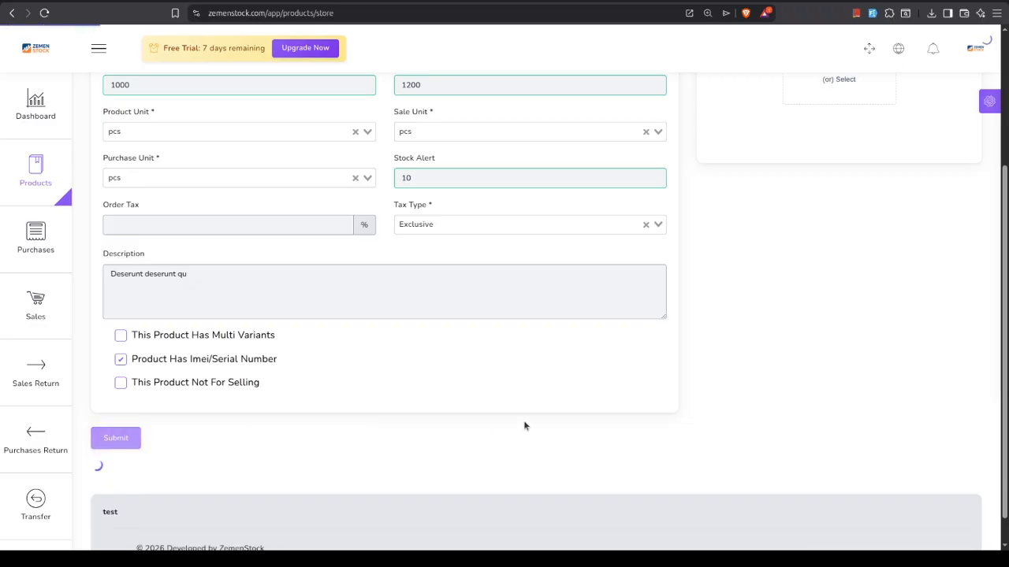
Change the product code to "product on1" and submit the product form again
{"action": "scroll", "coordinate": [626, 284], "scroll_direction": "up", "scroll_amount": 3}
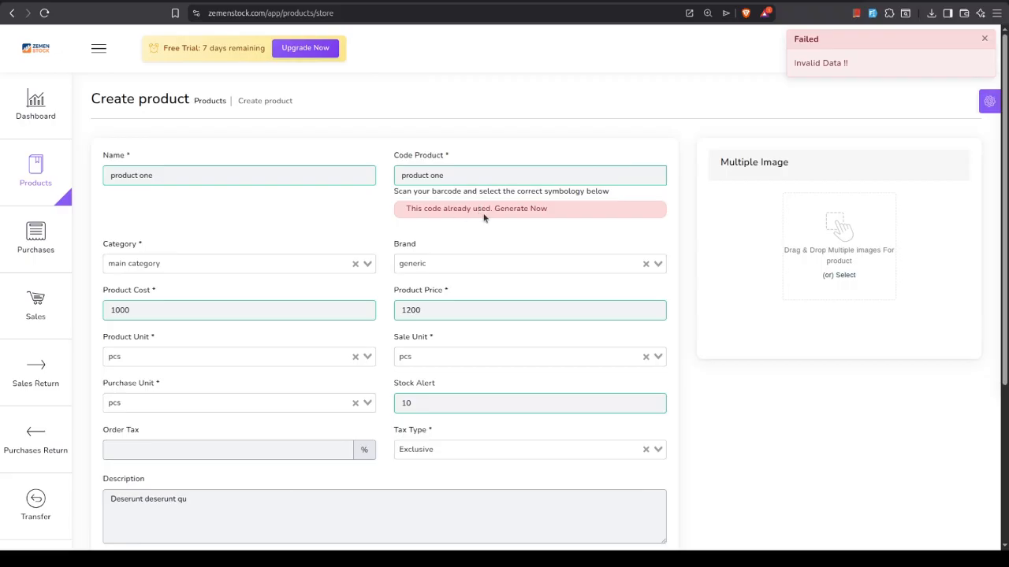
{"action": "triple_click", "coordinate": [420, 175]}
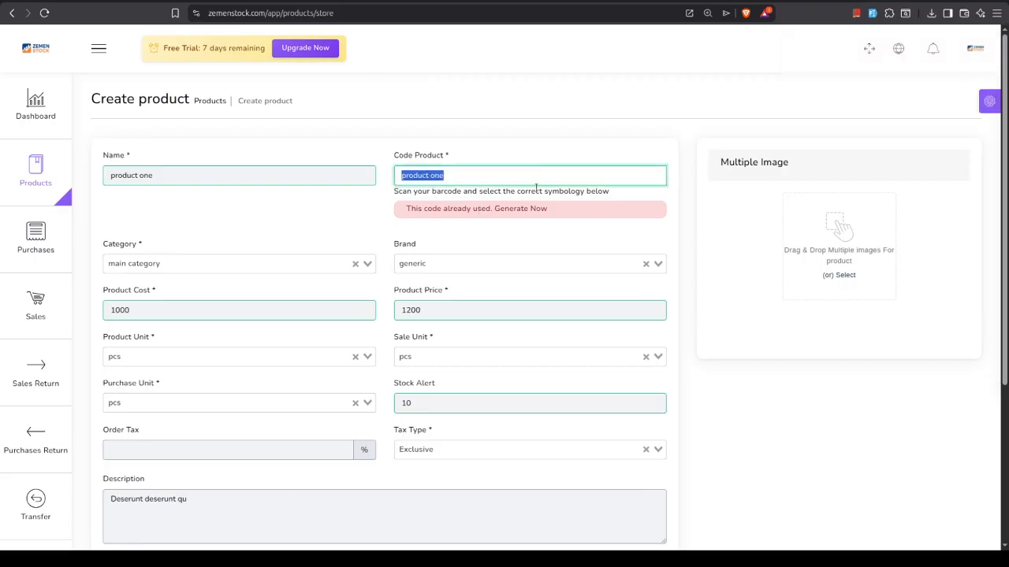
{"action": "left_click", "coordinate": [460, 177]}
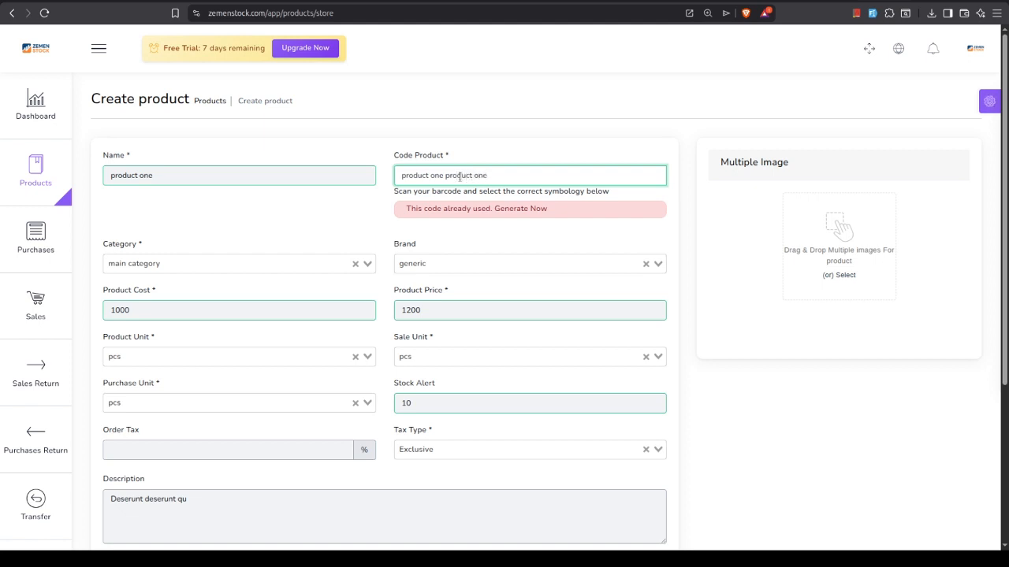
{"action": "left_click_drag", "start_coordinate": [488, 175], "coordinate": [438, 176]}
{"action": "left_click", "coordinate": [448, 180]}
{"action": "key", "text": "Delete"}
{"action": "key", "text": "Delete"}
{"action": "key", "text": "Delete"}
{"action": "key", "text": "Delete"}
{"action": "key", "text": "Delete"}
{"action": "key", "text": "Delete"}
{"action": "key", "text": "Delete"}
{"action": "key", "text": "Delete"}
{"action": "key", "text": "Delete"}
{"action": "key", "text": "Delete"}
{"action": "key", "text": "Delete"}
{"action": "scroll", "coordinate": [544, 331], "scroll_direction": "down", "scroll_amount": 3}
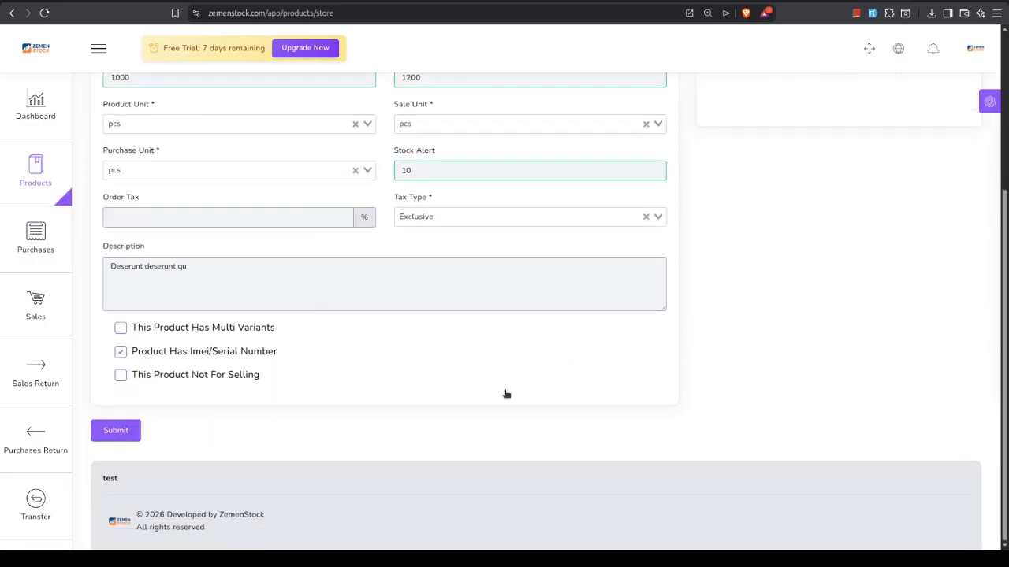
{"action": "left_click", "coordinate": [125, 431]}
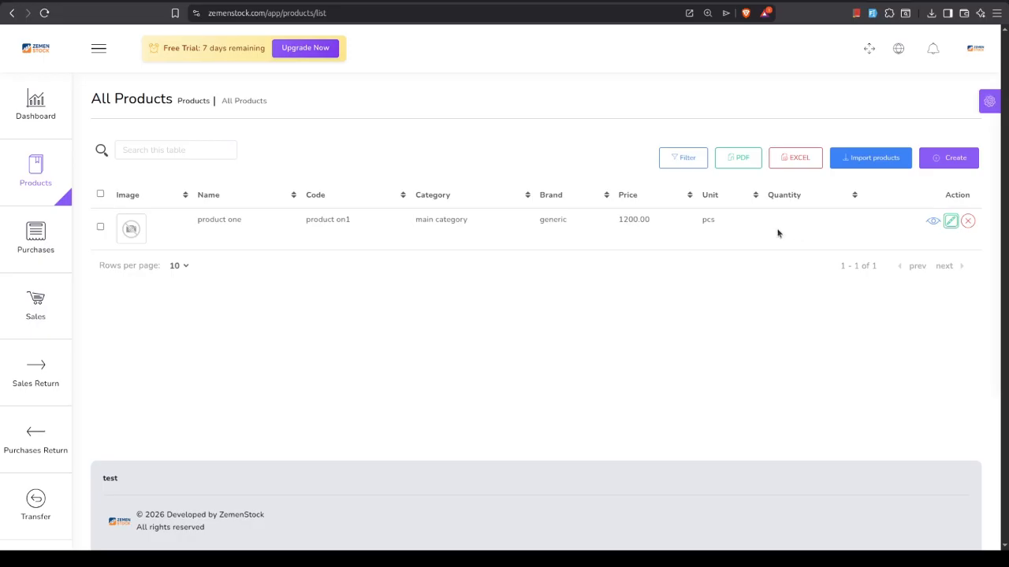
Start a new purchase with main supplier as the supplier and main warehouse as the warehouse
{"action": "left_click", "coordinate": [35, 236]}
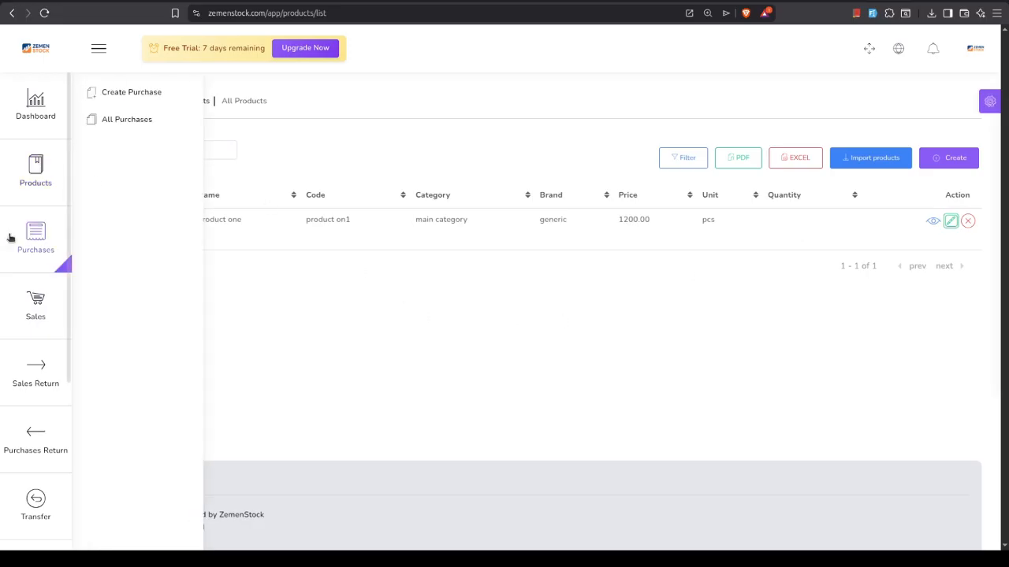
{"action": "left_click", "coordinate": [131, 92]}
{"action": "left_click", "coordinate": [504, 175]}
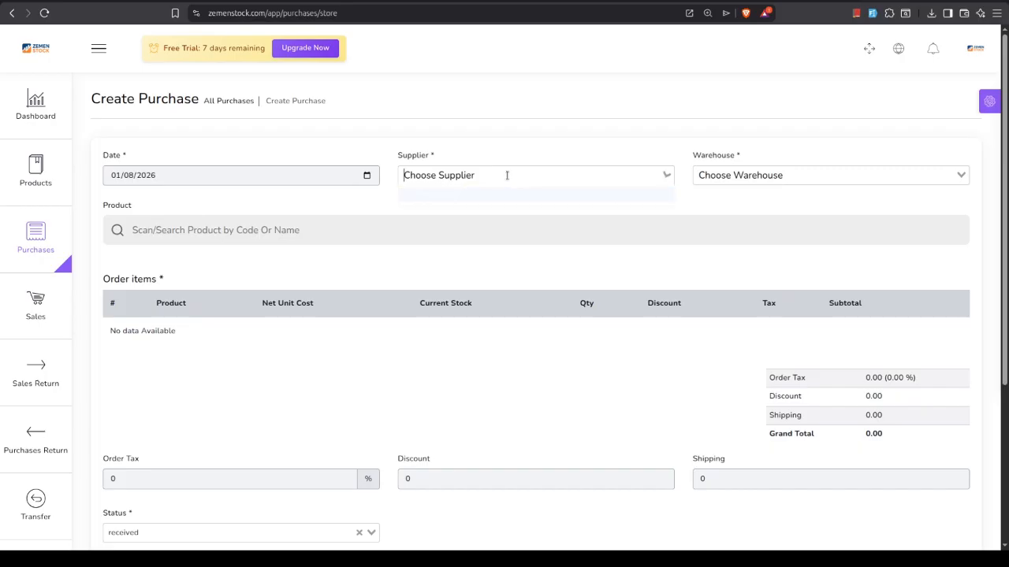
{"action": "left_click", "coordinate": [513, 195]}
{"action": "left_click", "coordinate": [745, 175]}
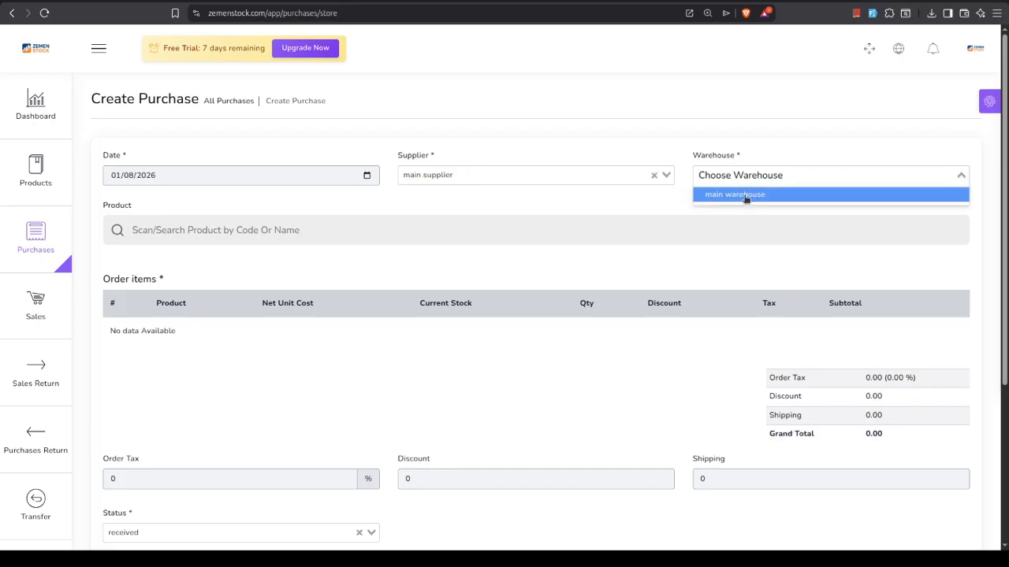
{"action": "left_click", "coordinate": [746, 197]}
Add product one to the purchase's order items and set its quantity to 10
{"action": "left_click", "coordinate": [252, 230]}
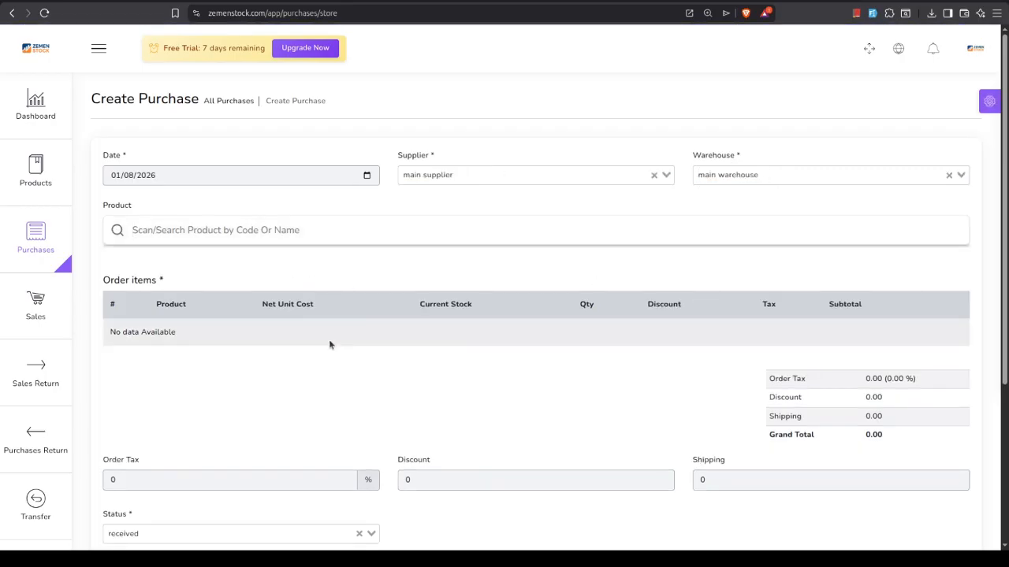
{"action": "type", "text": "p"}
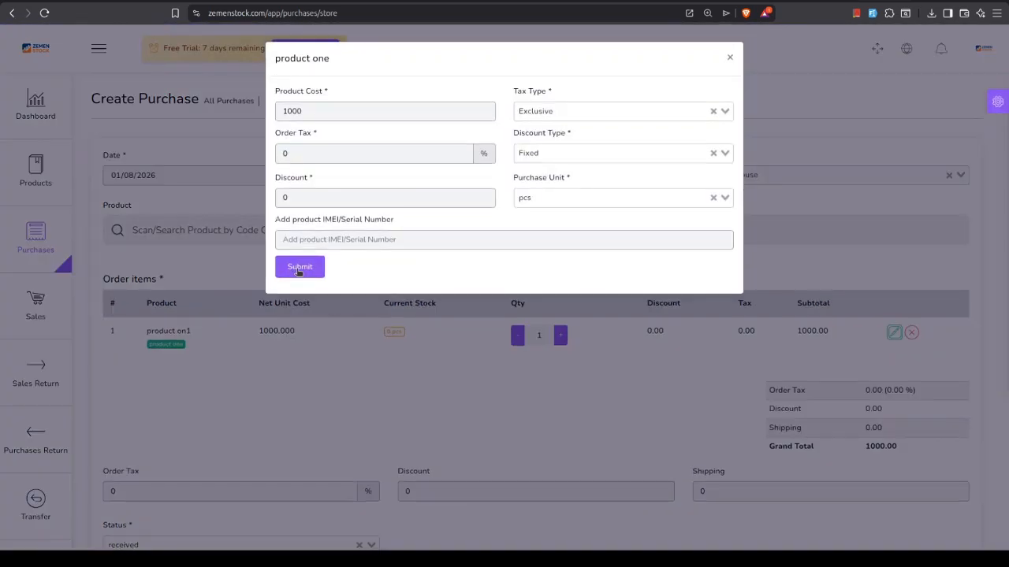
{"action": "left_click", "coordinate": [299, 268]}
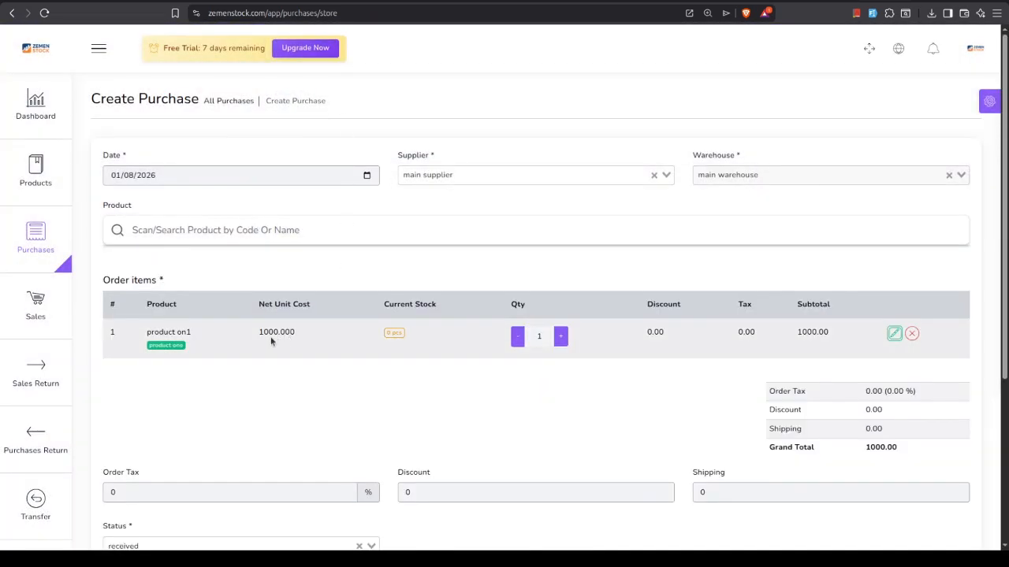
{"action": "left_click", "coordinate": [541, 337]}
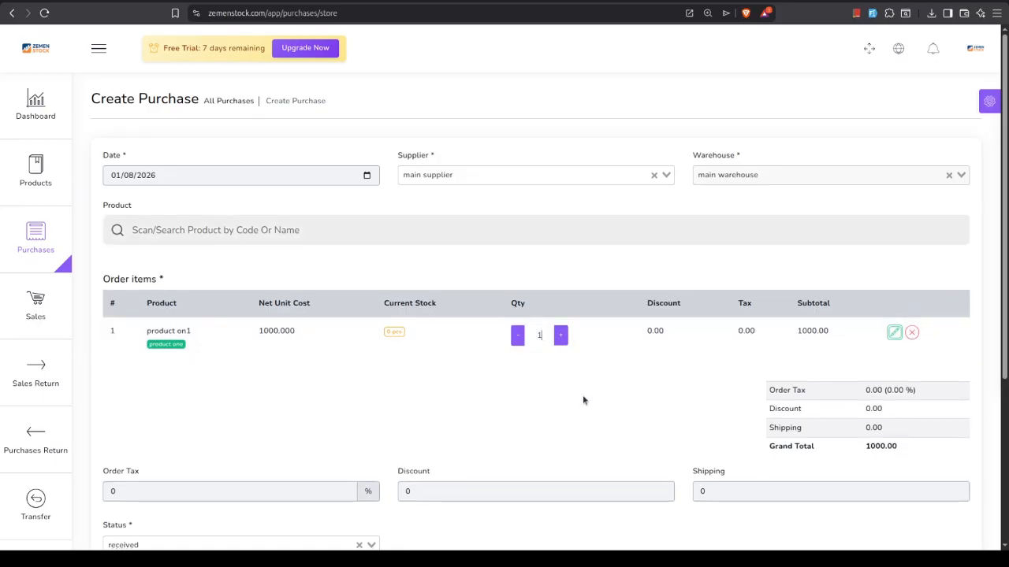
{"action": "type", "text": "0"}
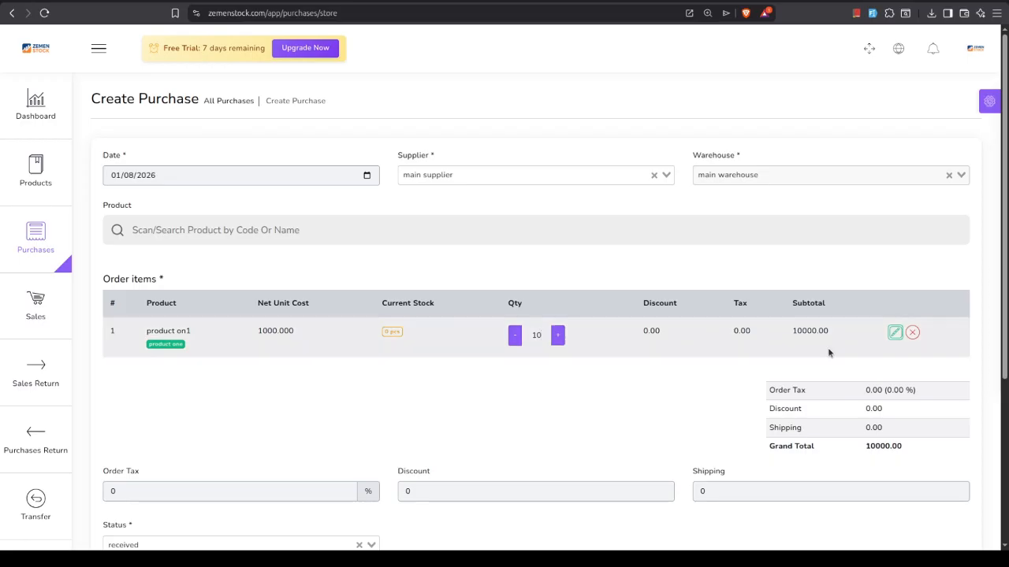
Review the purchase status options, keep the status as received, and submit the purchase
{"action": "scroll", "coordinate": [790, 406], "scroll_direction": "down", "scroll_amount": 1}
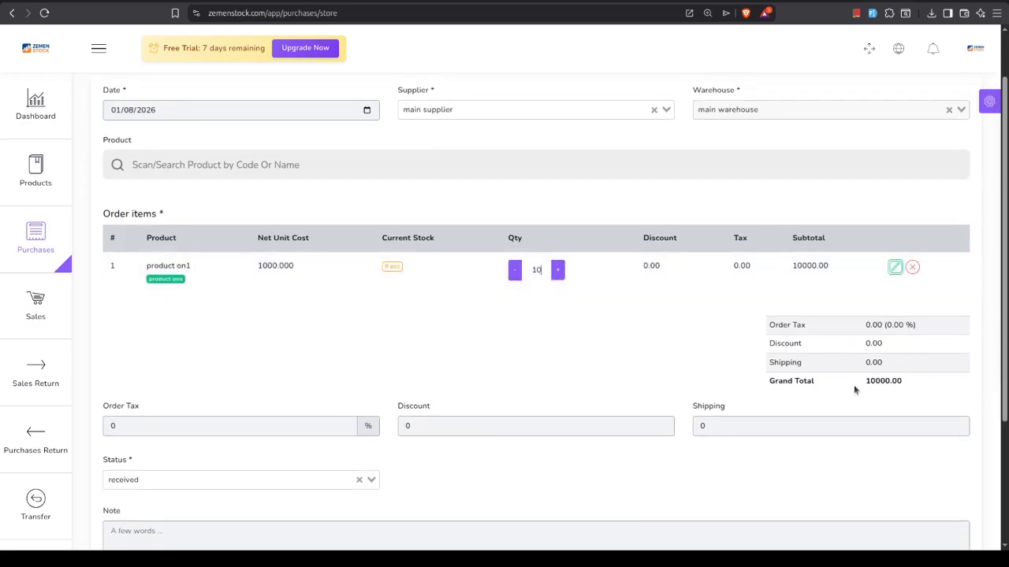
{"action": "scroll", "coordinate": [363, 394], "scroll_direction": "down", "scroll_amount": 3}
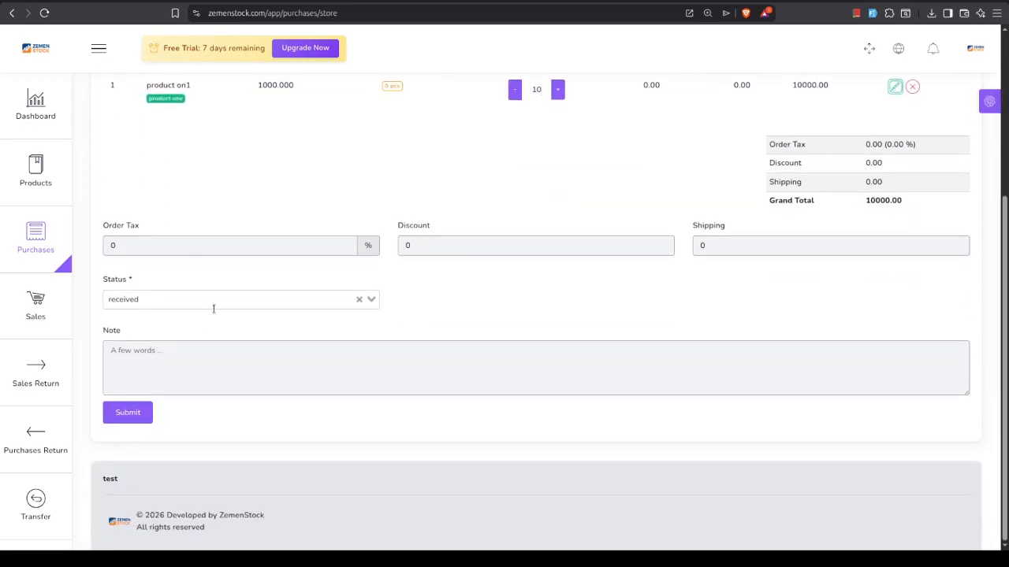
{"action": "left_click", "coordinate": [206, 303]}
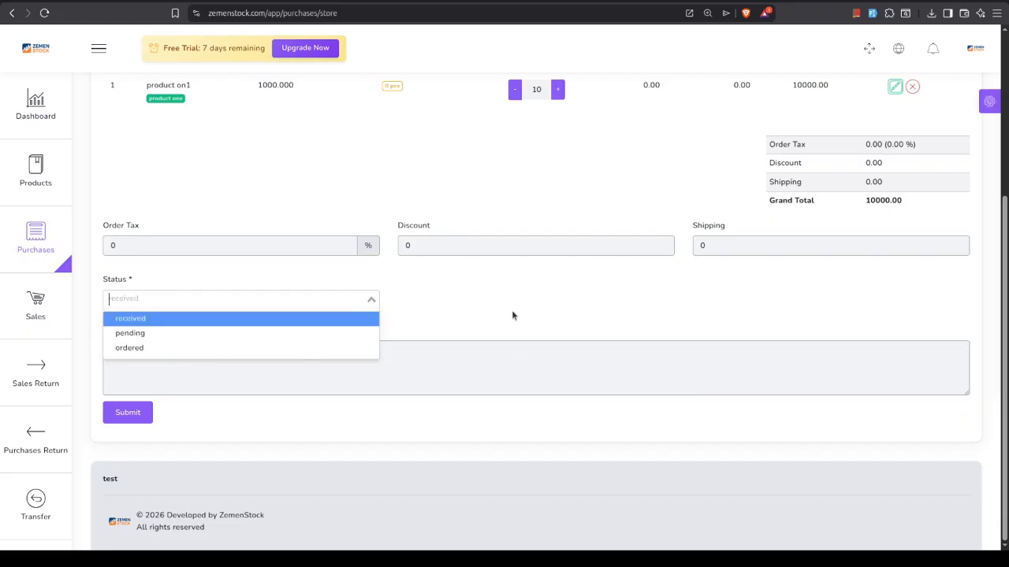
{"action": "left_click", "coordinate": [465, 247]}
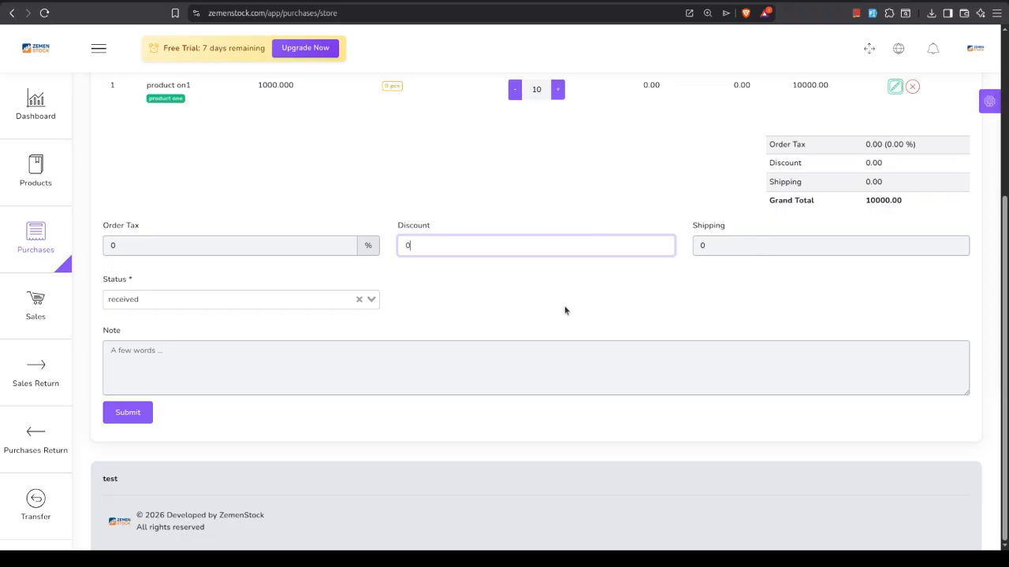
{"action": "left_click", "coordinate": [126, 412]}
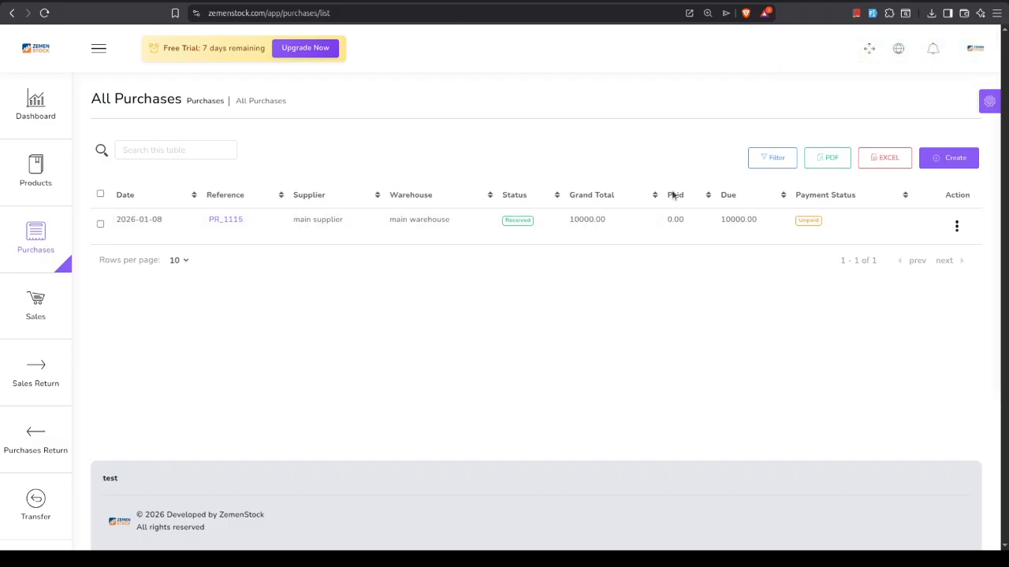
Check the purchase's paid amount and the product's stock quantity in the product list, then return to the list of all purchases
{"action": "double_click", "coordinate": [683, 219]}
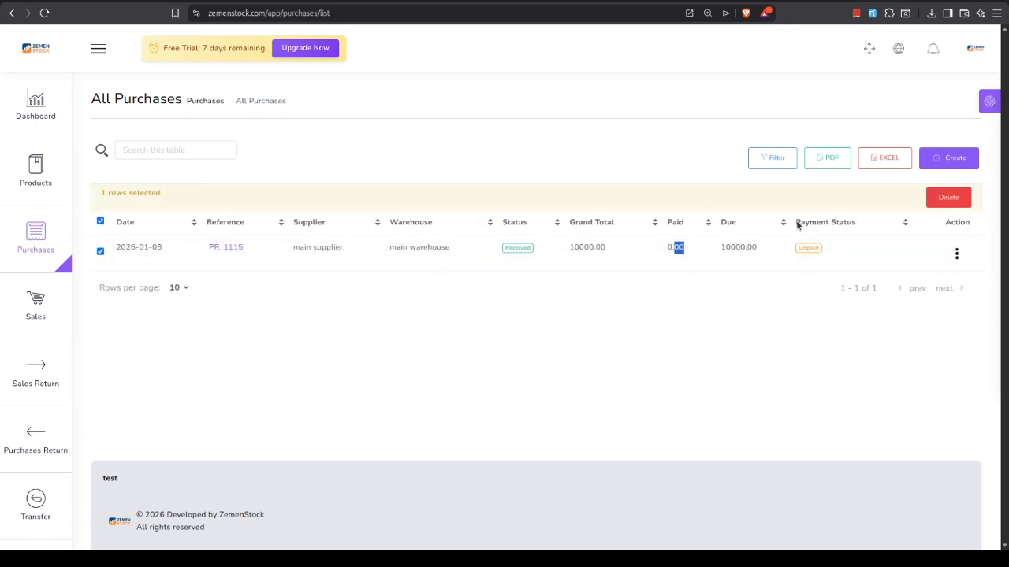
{"action": "mouse_move", "coordinate": [15, 161]}
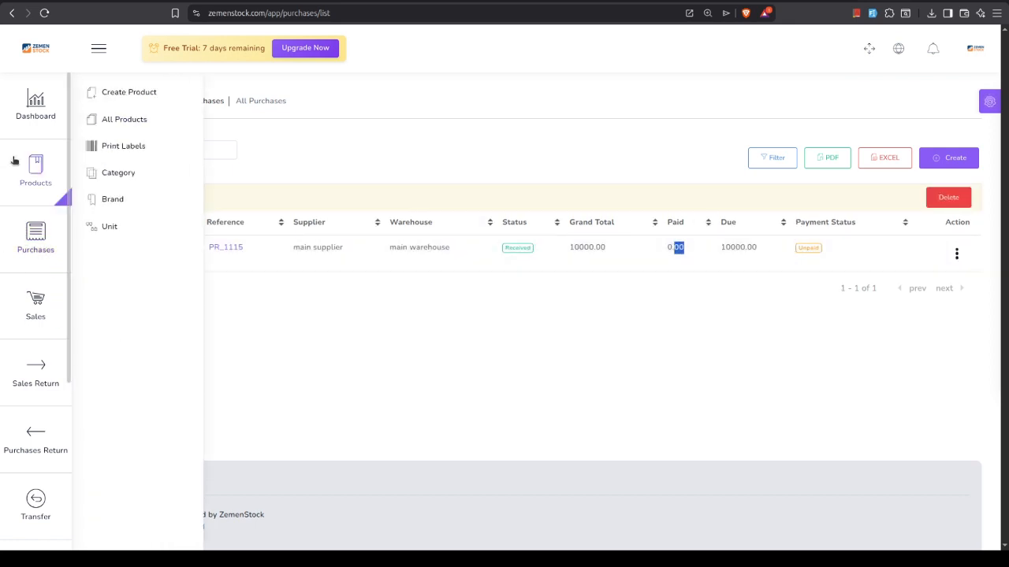
{"action": "left_click", "coordinate": [154, 119]}
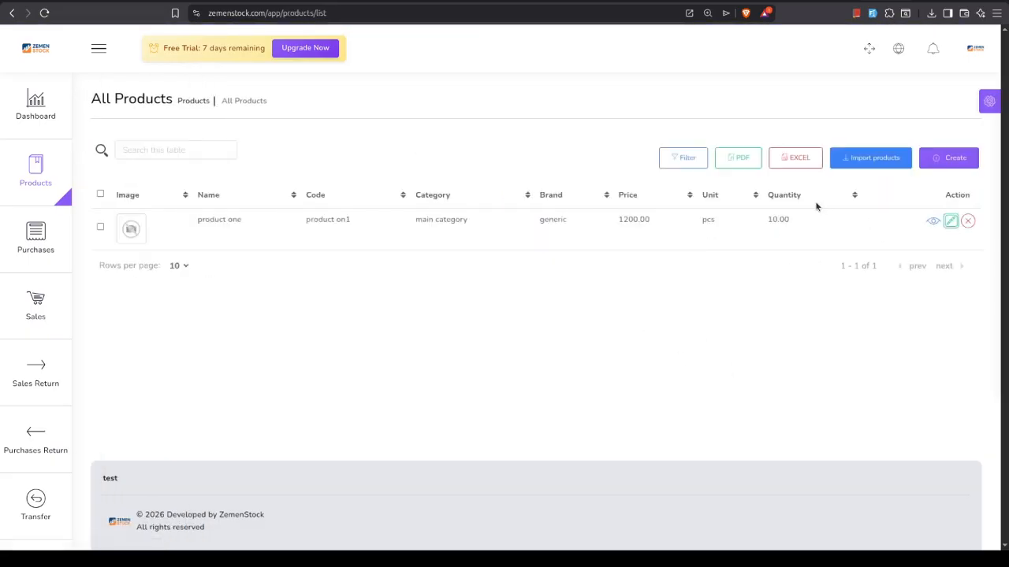
{"action": "mouse_move", "coordinate": [35, 240]}
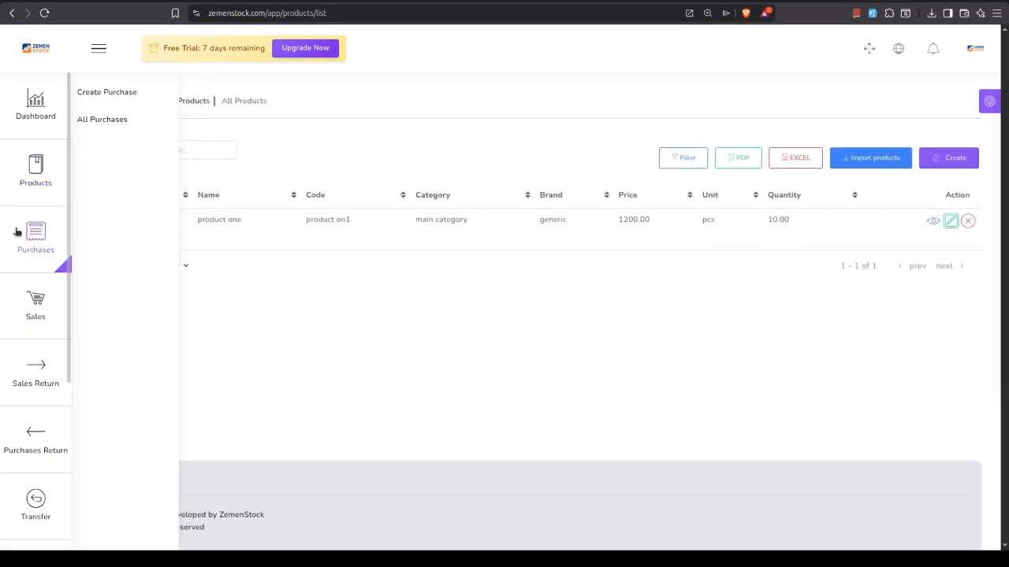
{"action": "left_click", "coordinate": [135, 122]}
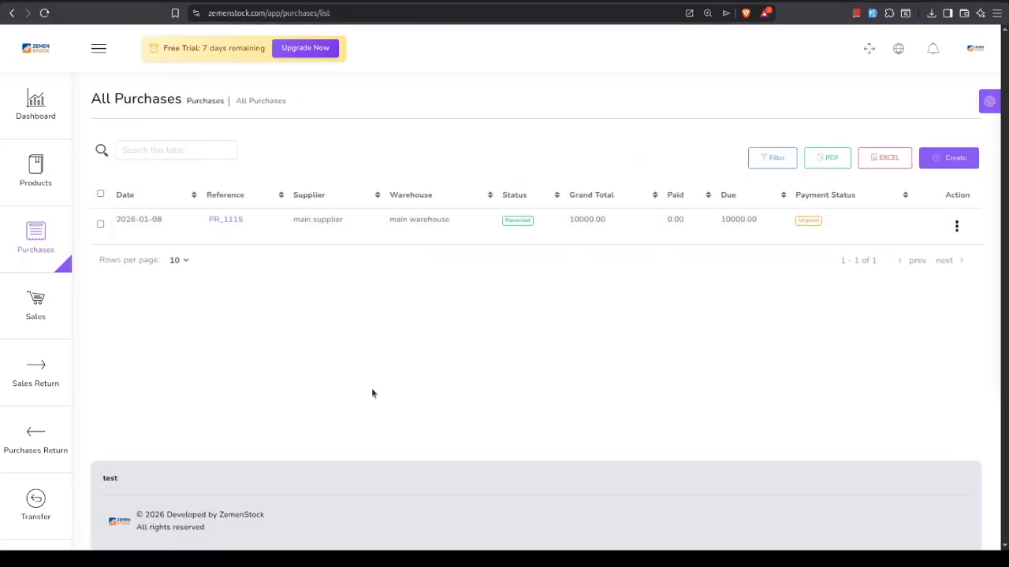
{"action": "mouse_move", "coordinate": [35, 306]}
{"action": "left_click", "coordinate": [532, 292]}
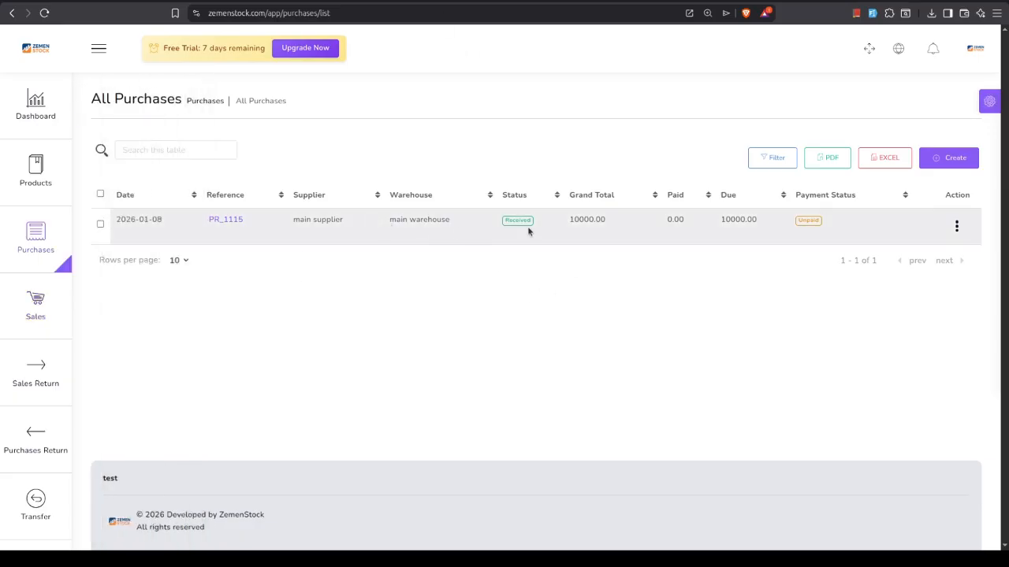
Create a cash payment for the received purchase with a paying amount of 5000 and submit it
{"action": "left_click", "coordinate": [956, 227]}
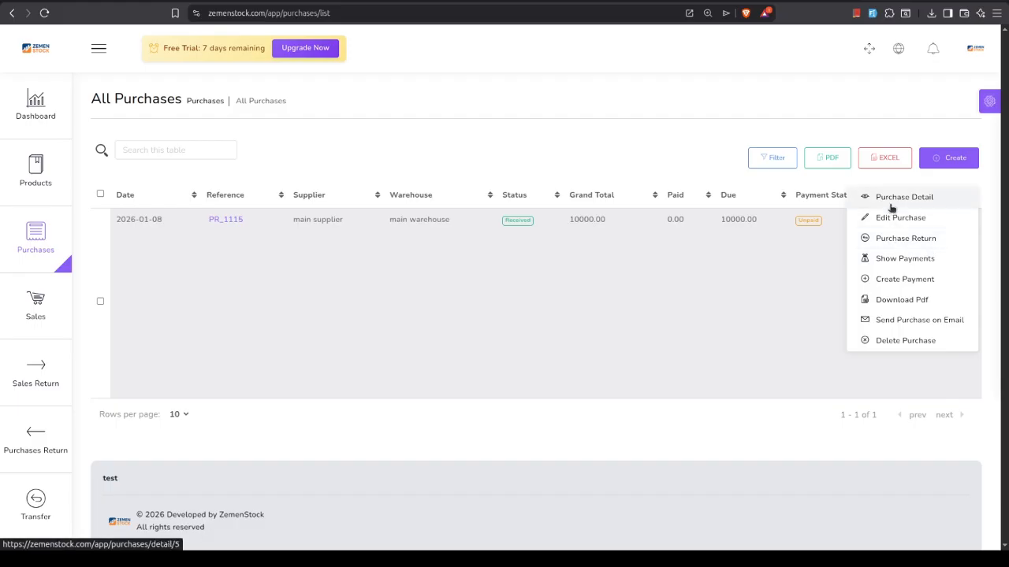
{"action": "left_click", "coordinate": [891, 281]}
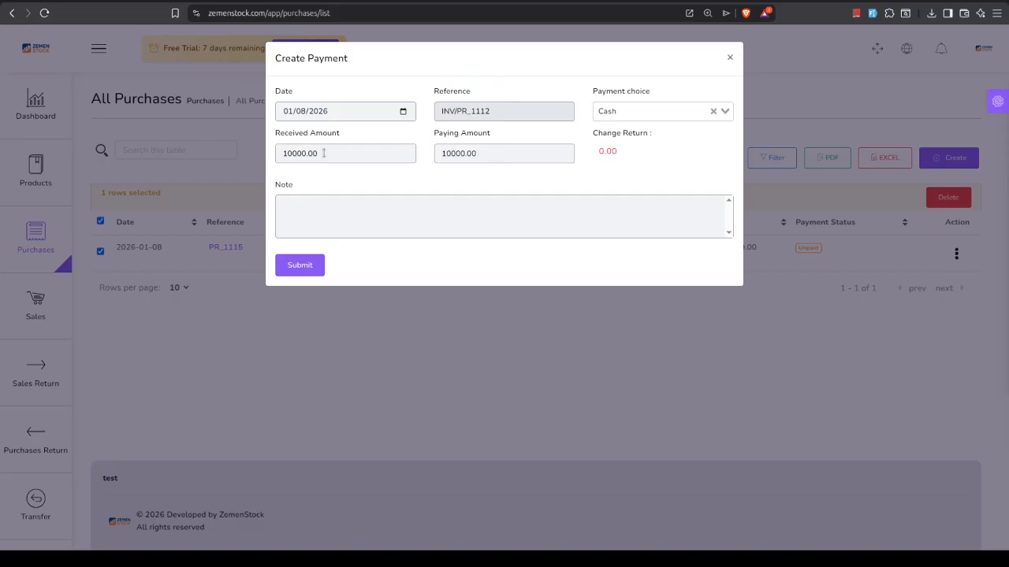
{"action": "left_click", "coordinate": [449, 153]}
{"action": "key", "text": "BackSpace"}
{"action": "key", "text": "BackSpace"}
{"action": "key", "text": "BackSpace"}
{"action": "key", "text": "BackSpace"}
{"action": "key", "text": "BackSpace"}
{"action": "type", "text": "5"}
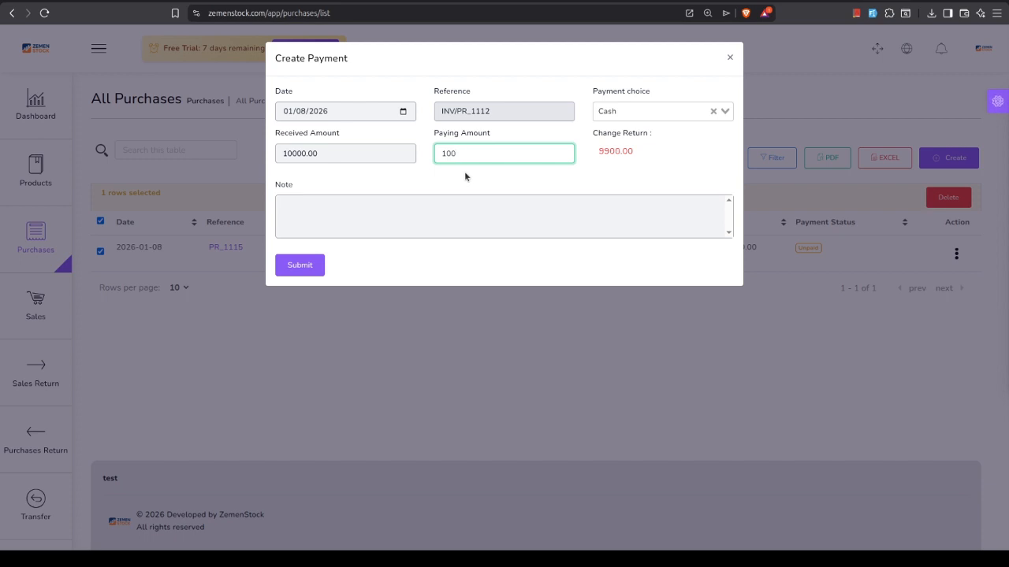
{"action": "key", "text": "BackSpace"}
{"action": "key", "text": "BackSpace"}
{"action": "key", "text": "BackSpace"}
{"action": "type", "text": "5000"}
{"action": "left_click", "coordinate": [306, 268]}
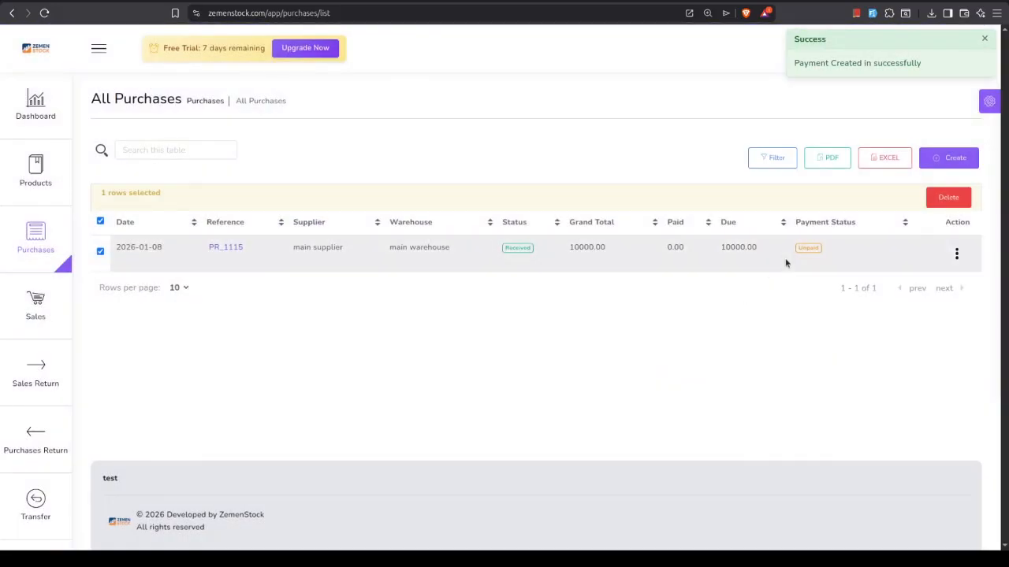